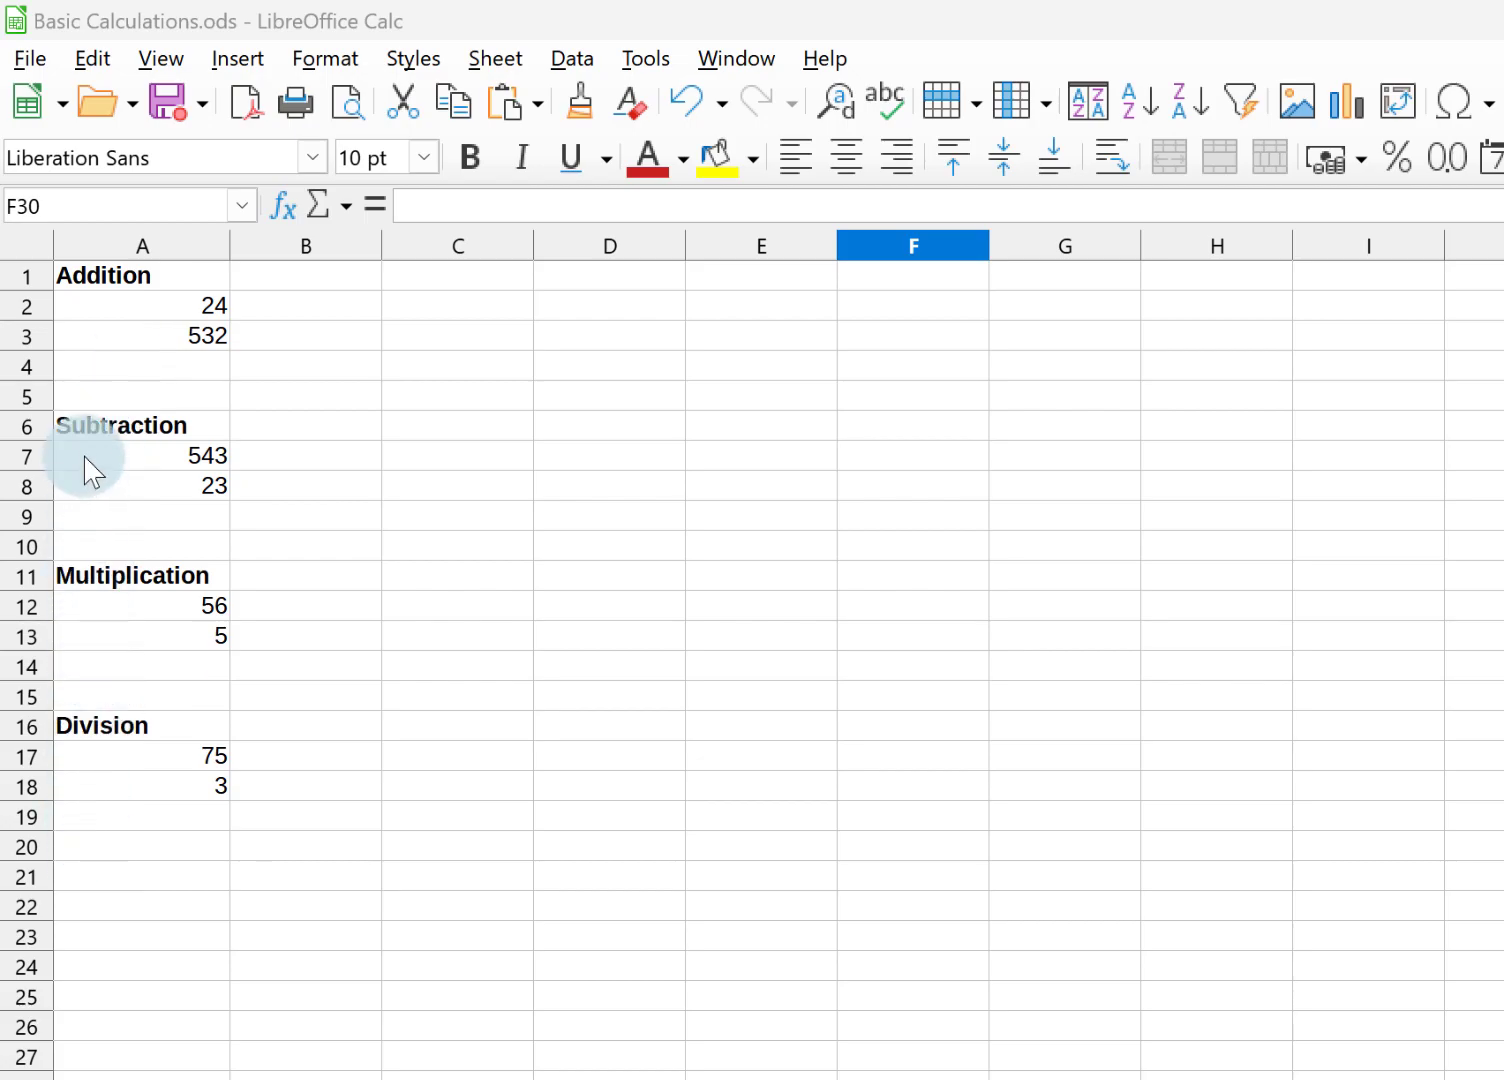
Enter =24+532 in A4 so it shows 556.
left_click(132, 364)
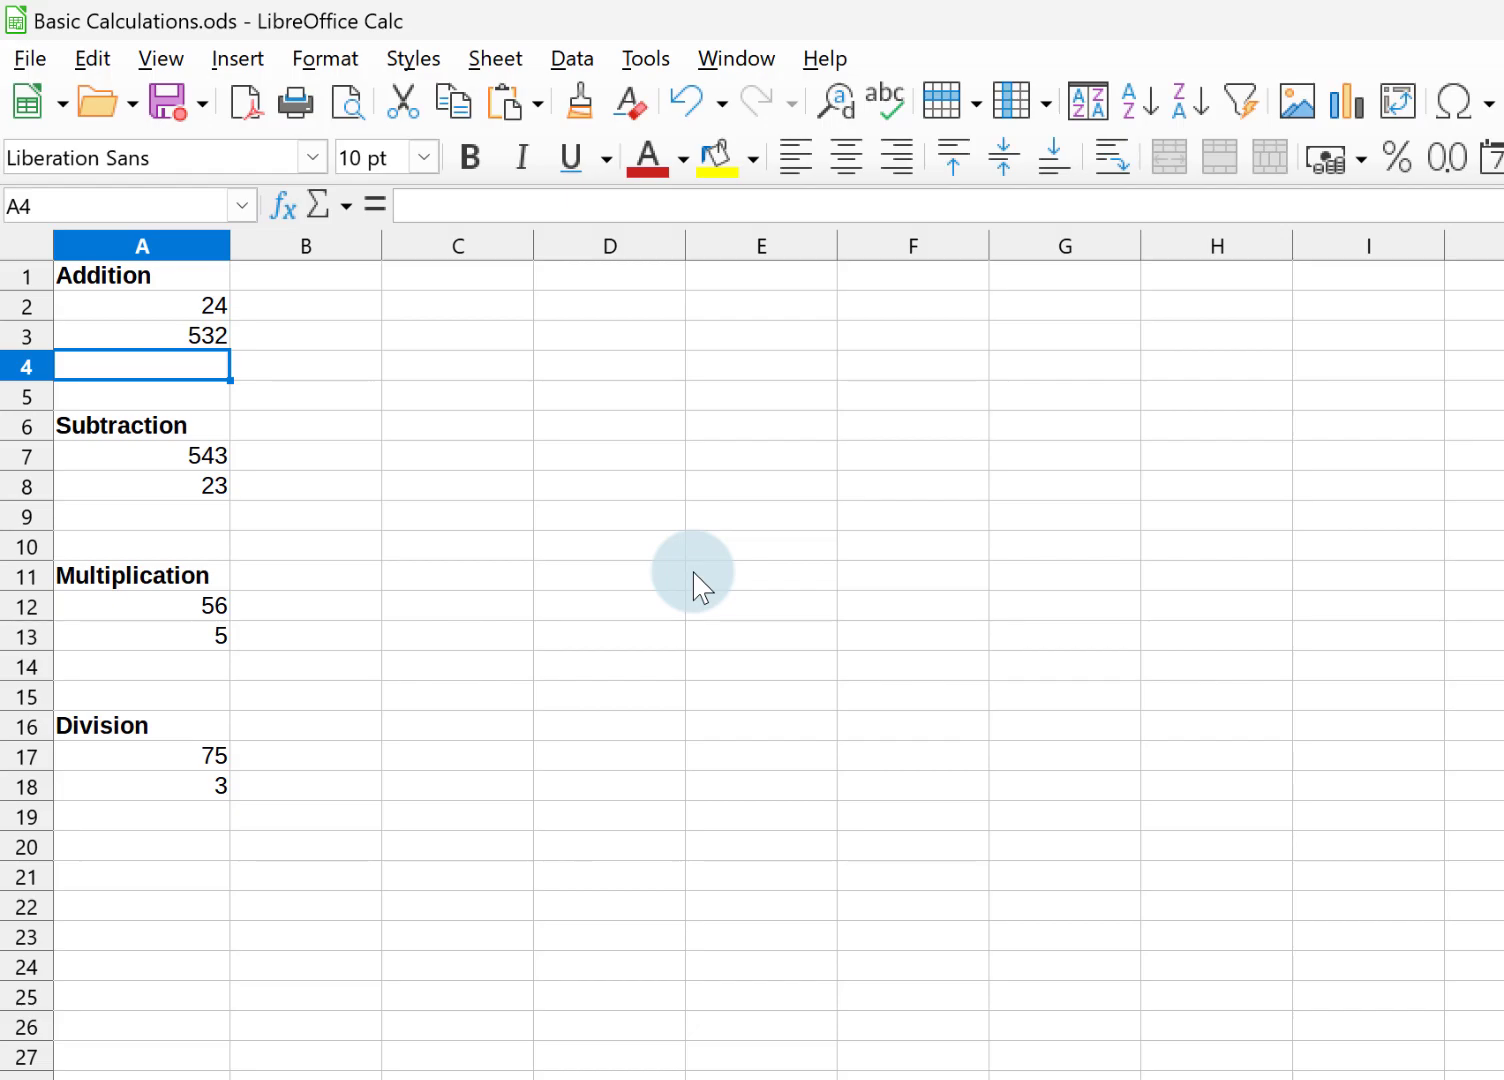
type("=")
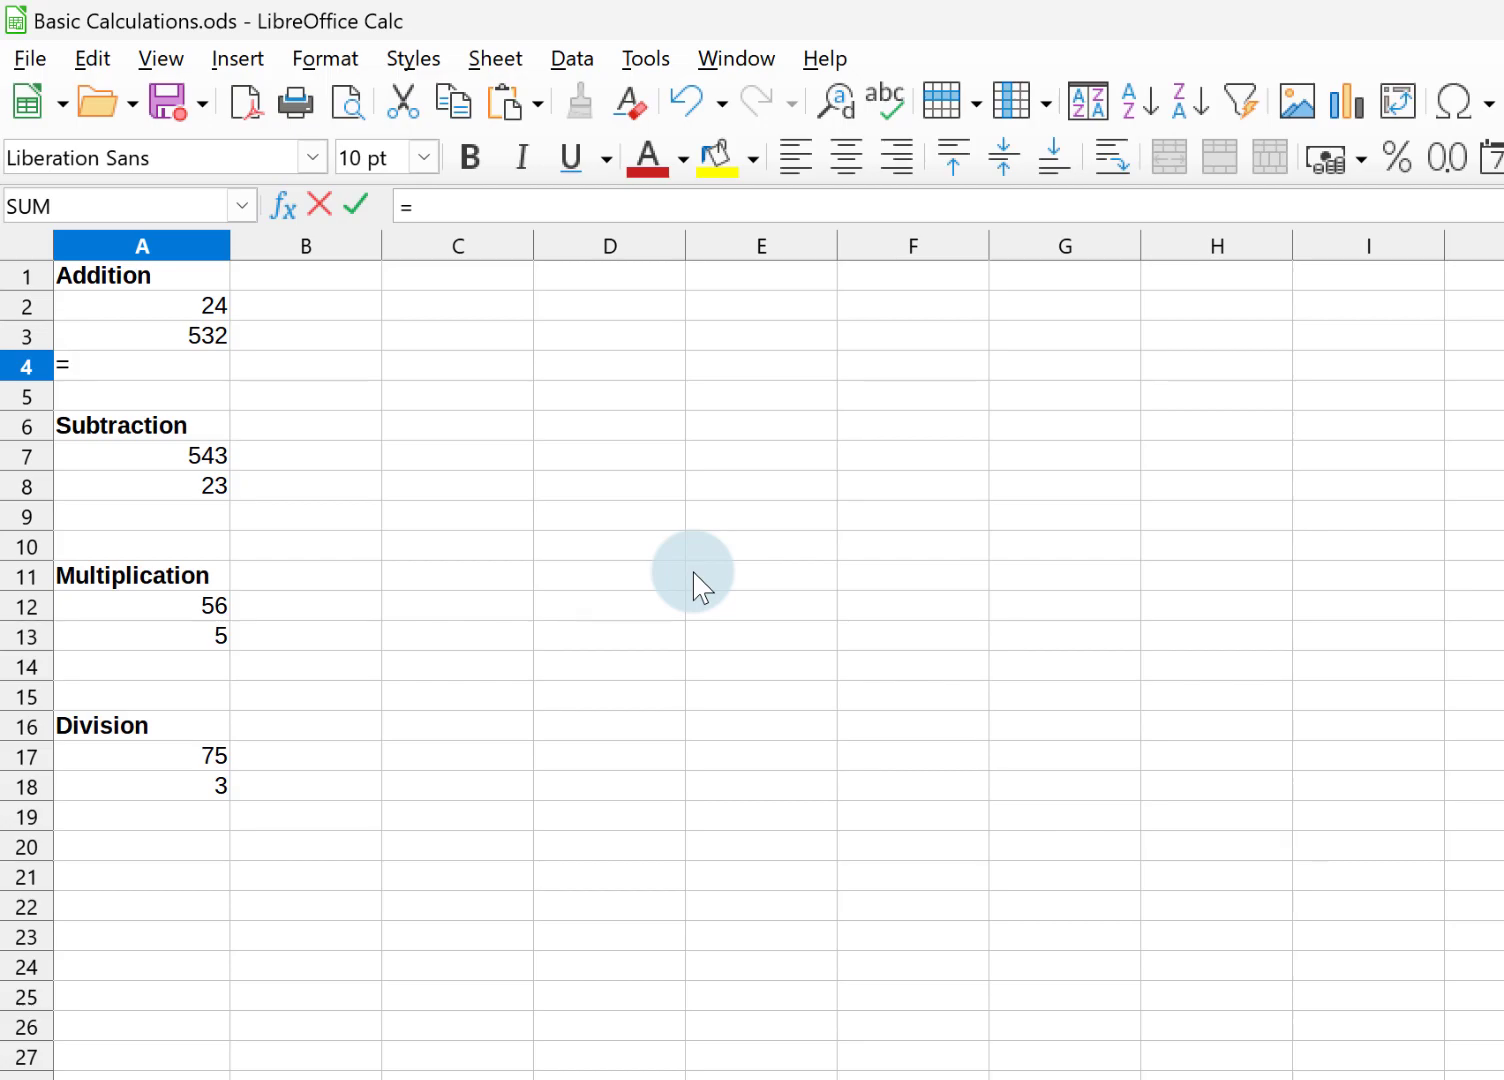
type("24+532")
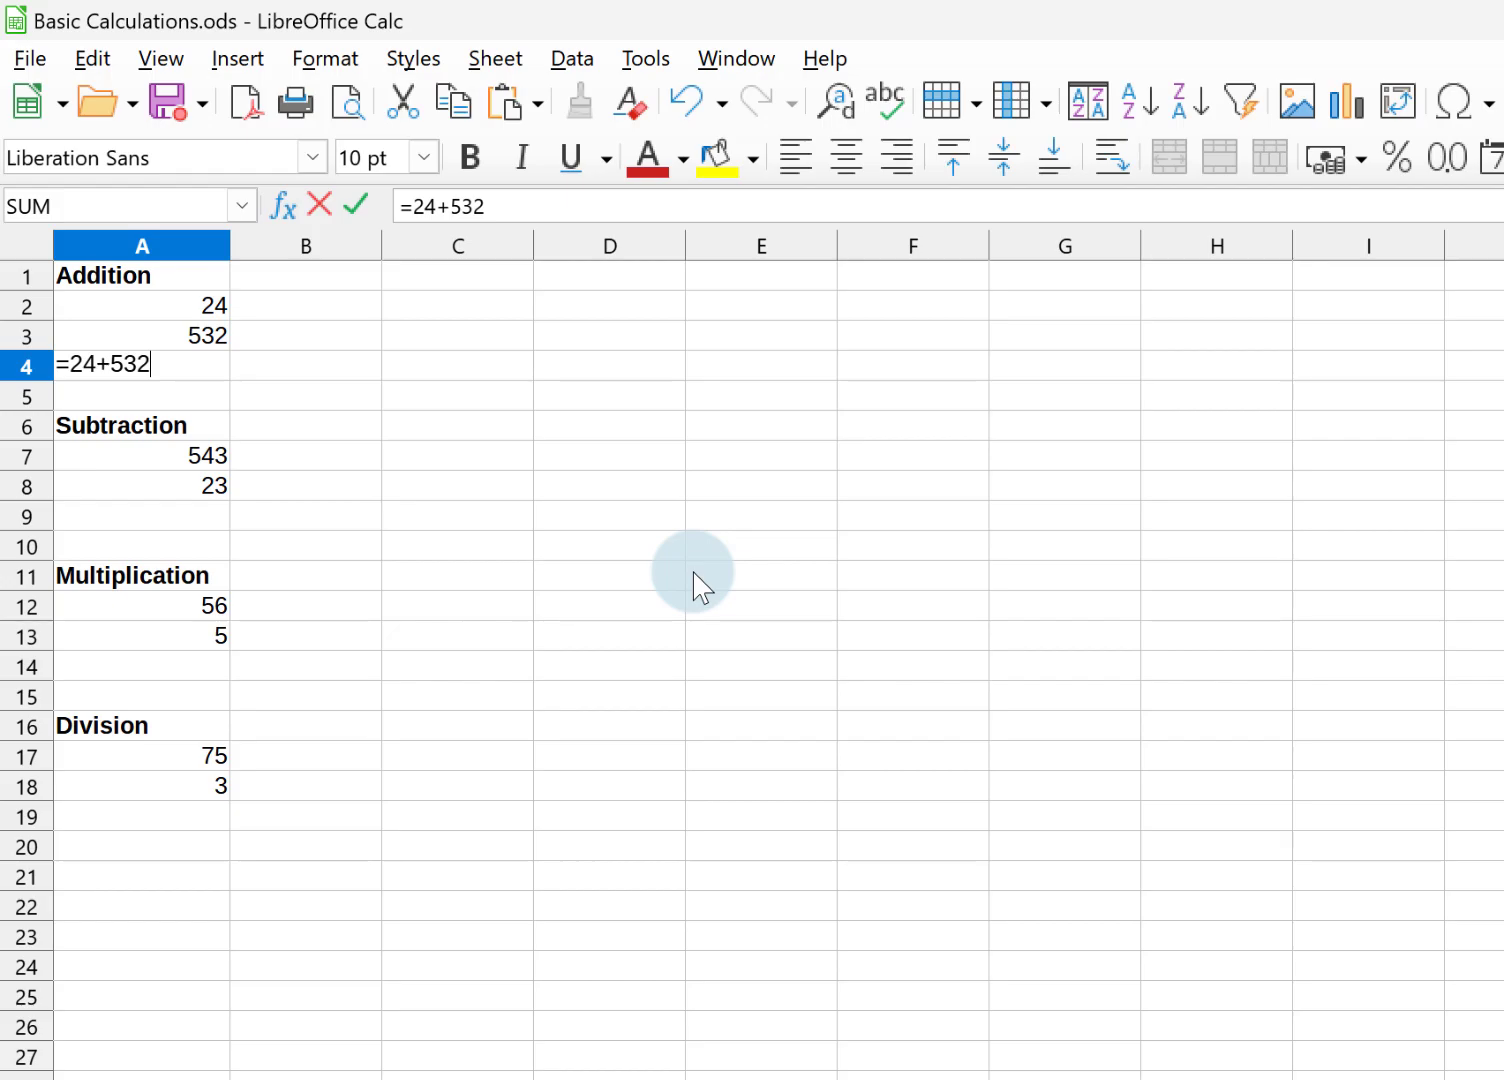
key("Return")
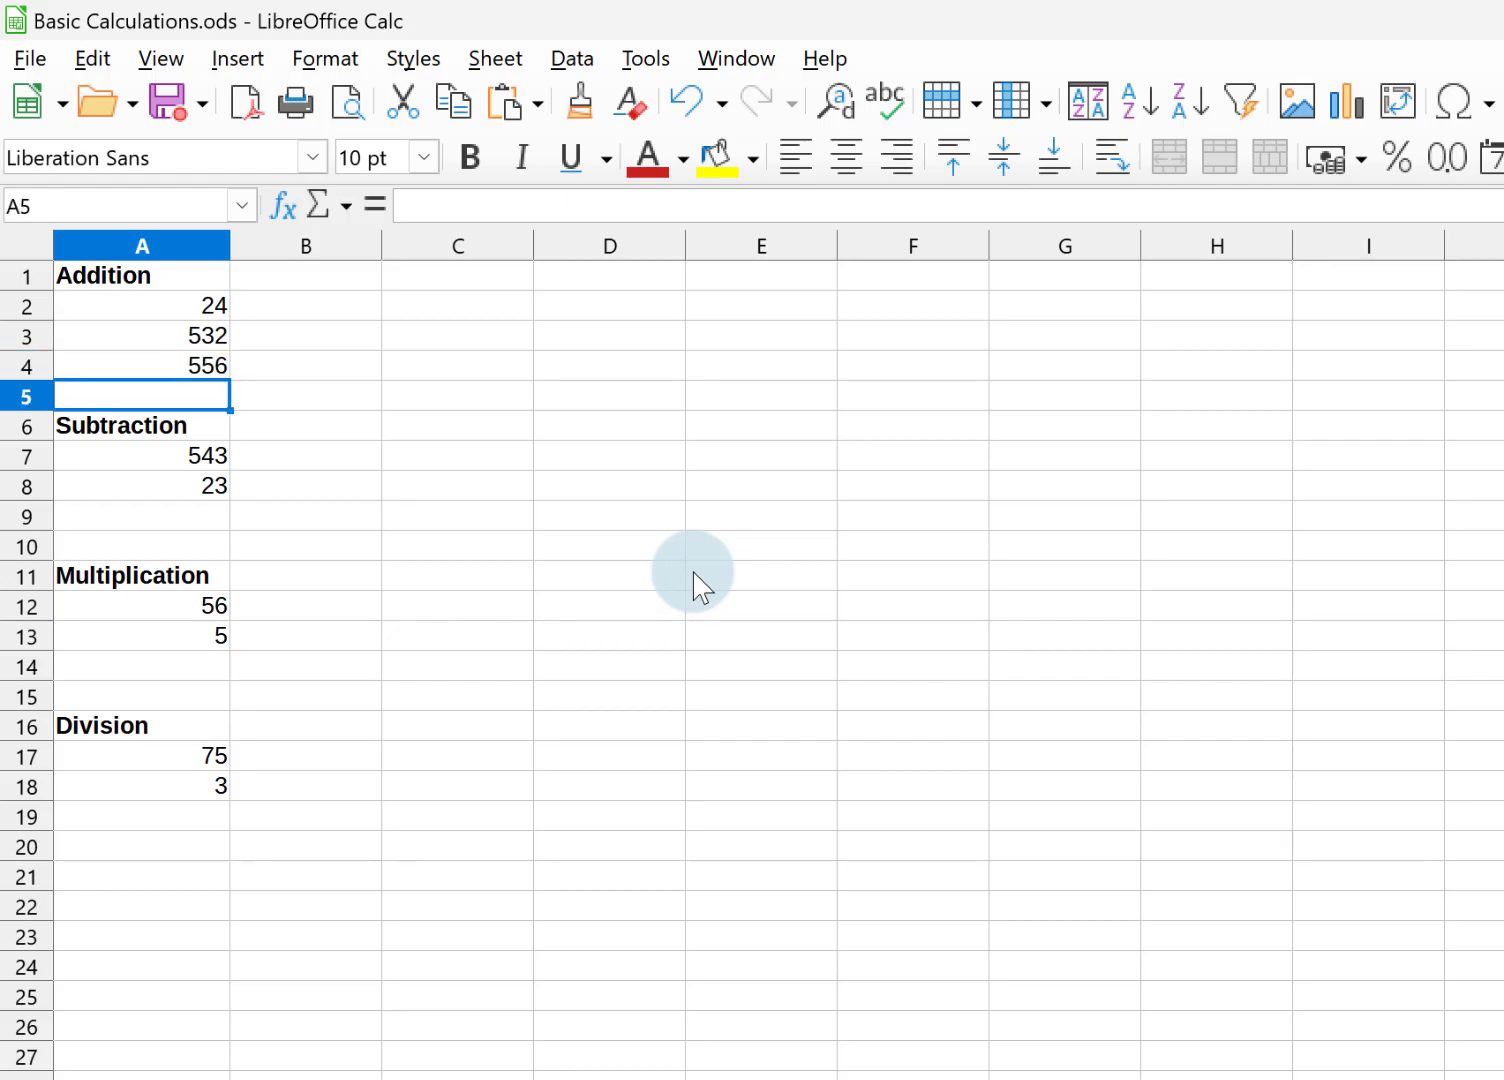
key("Up")
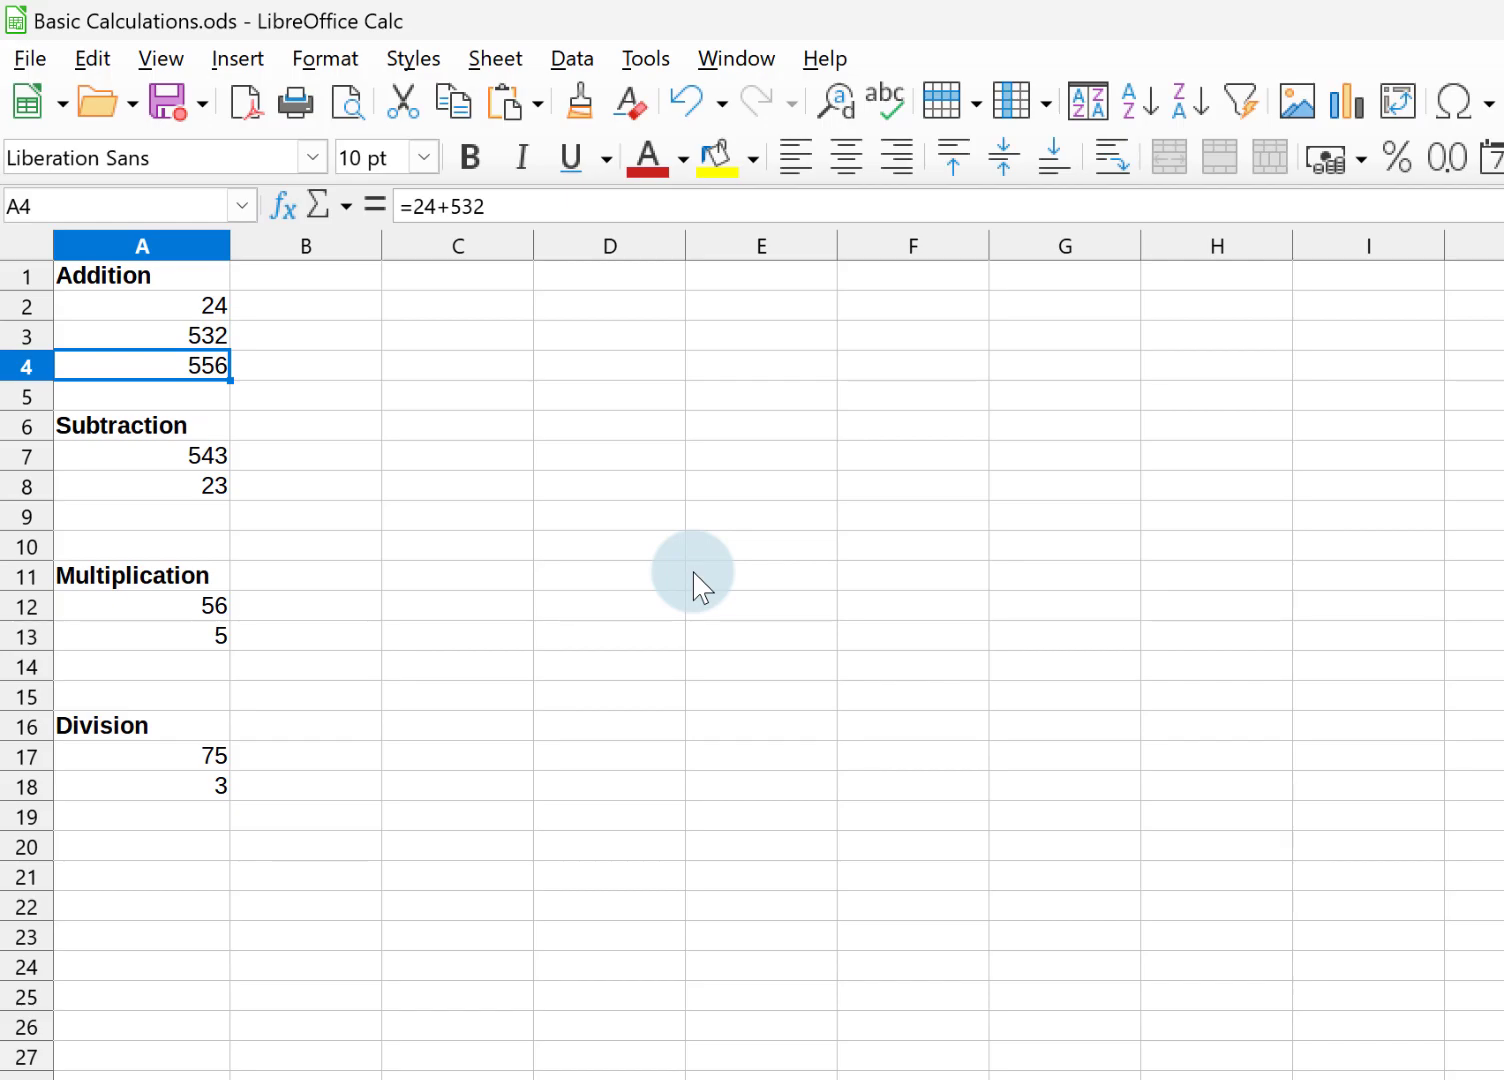
Change A2 to 43 and confirm A4 still shows 556 with fixed numbers.
key("Up")
key("Up")
type("43")
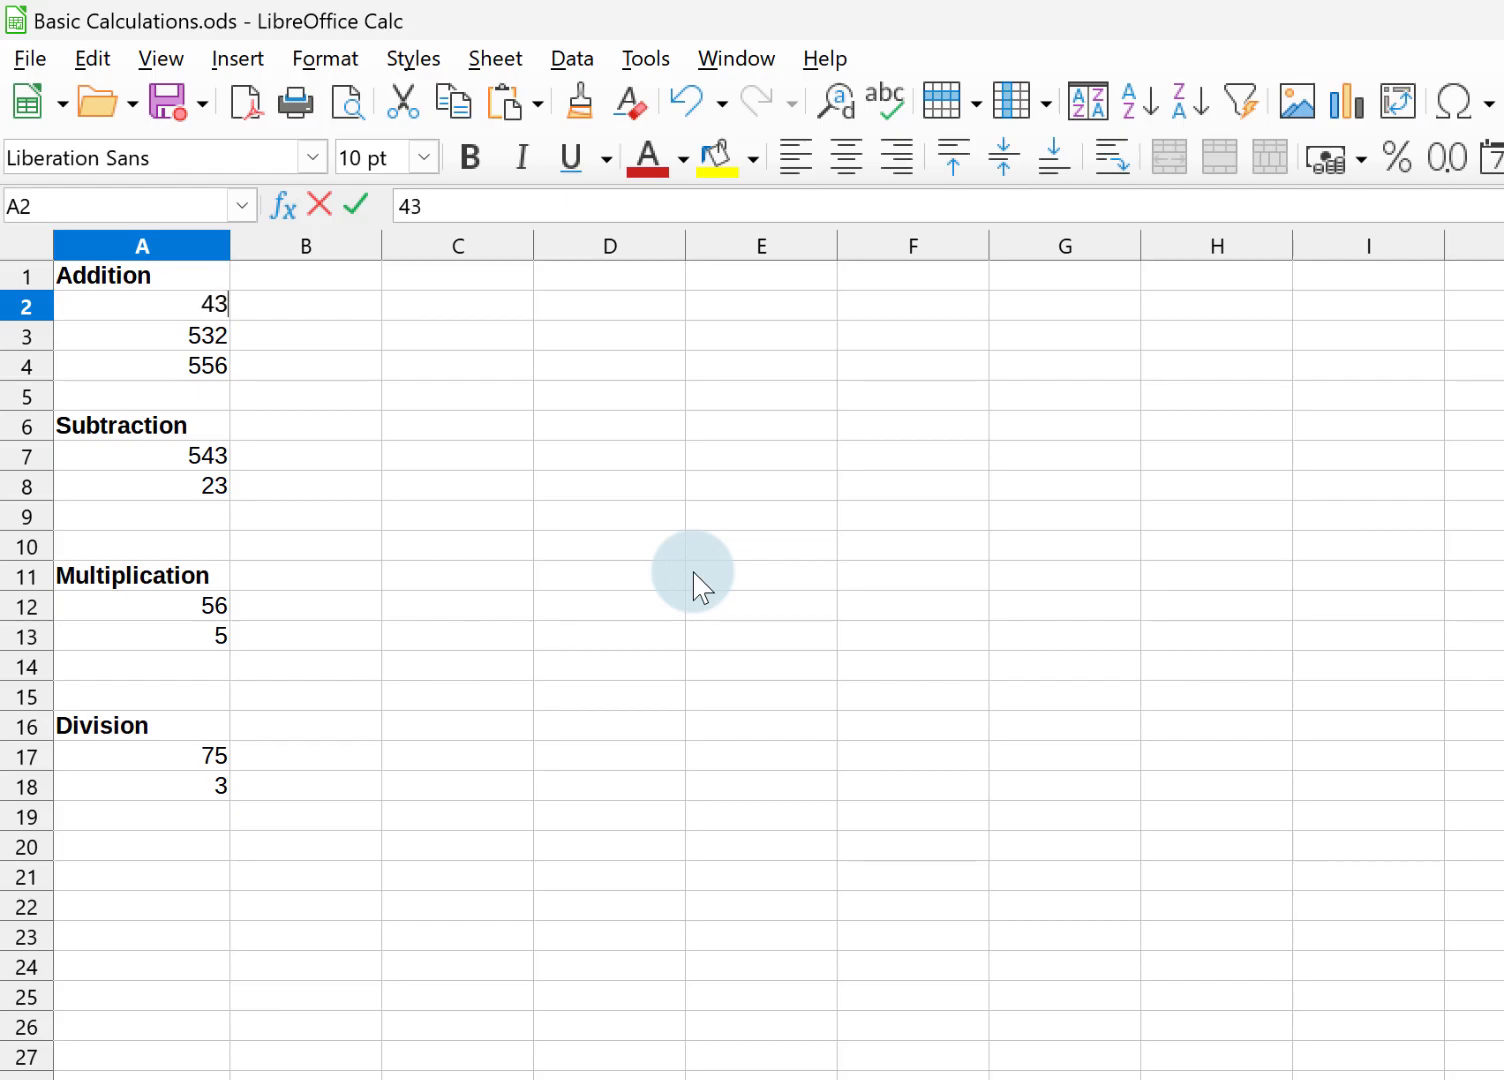
key("Return")
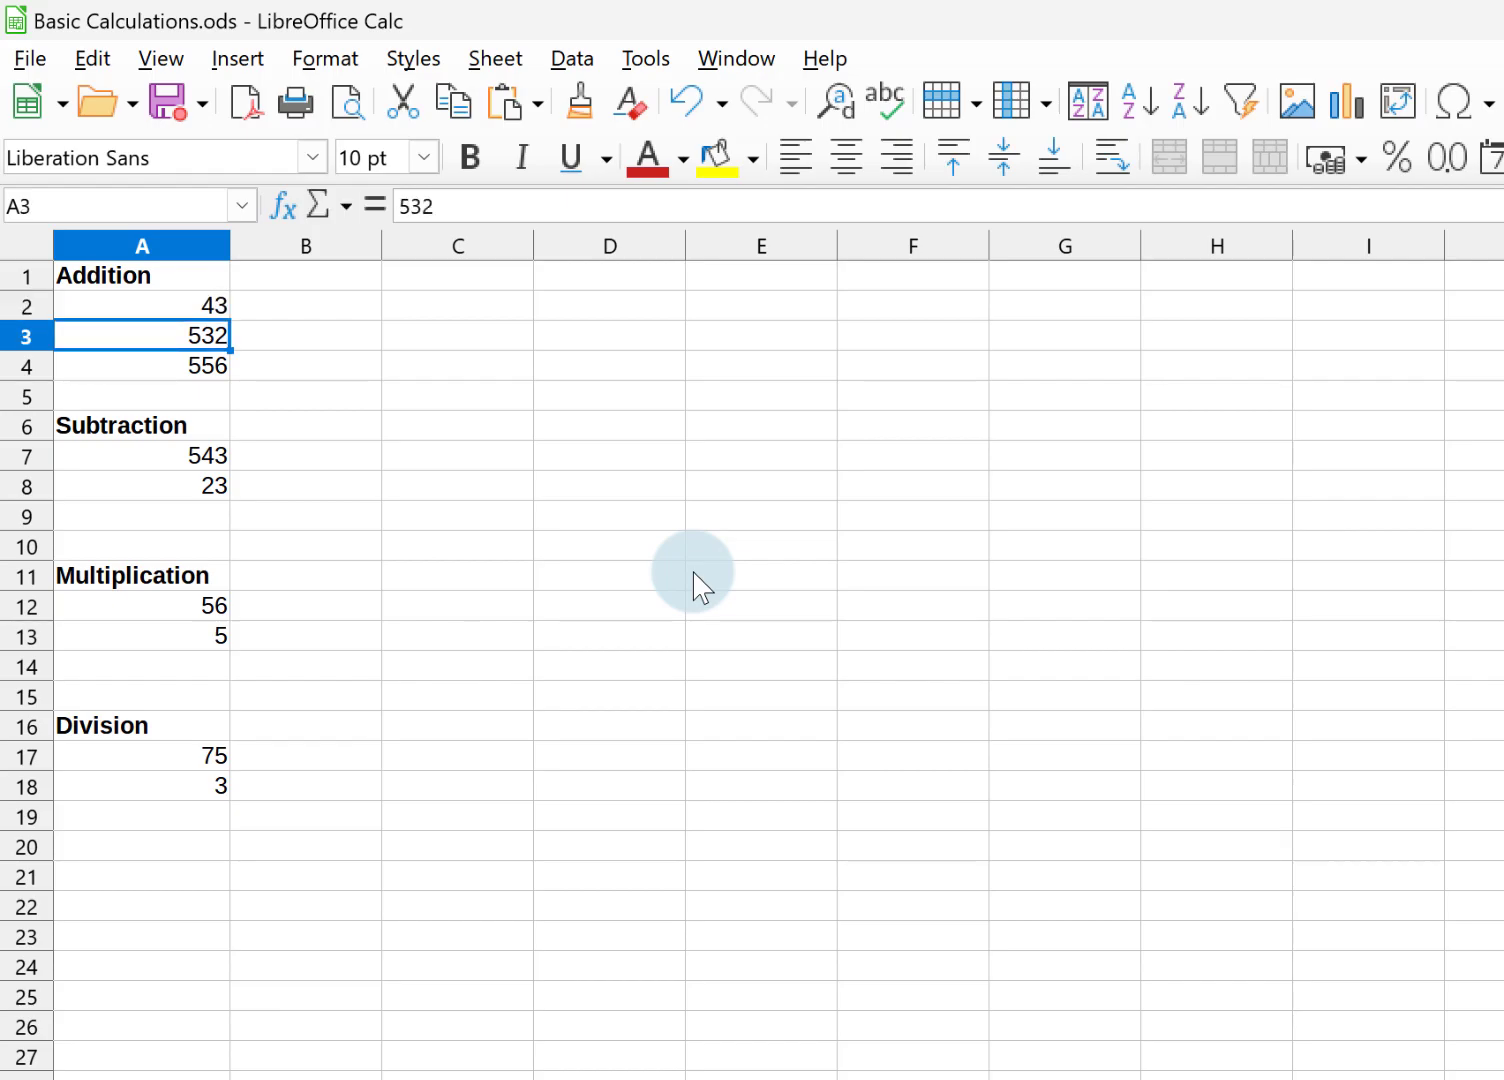
key("Down")
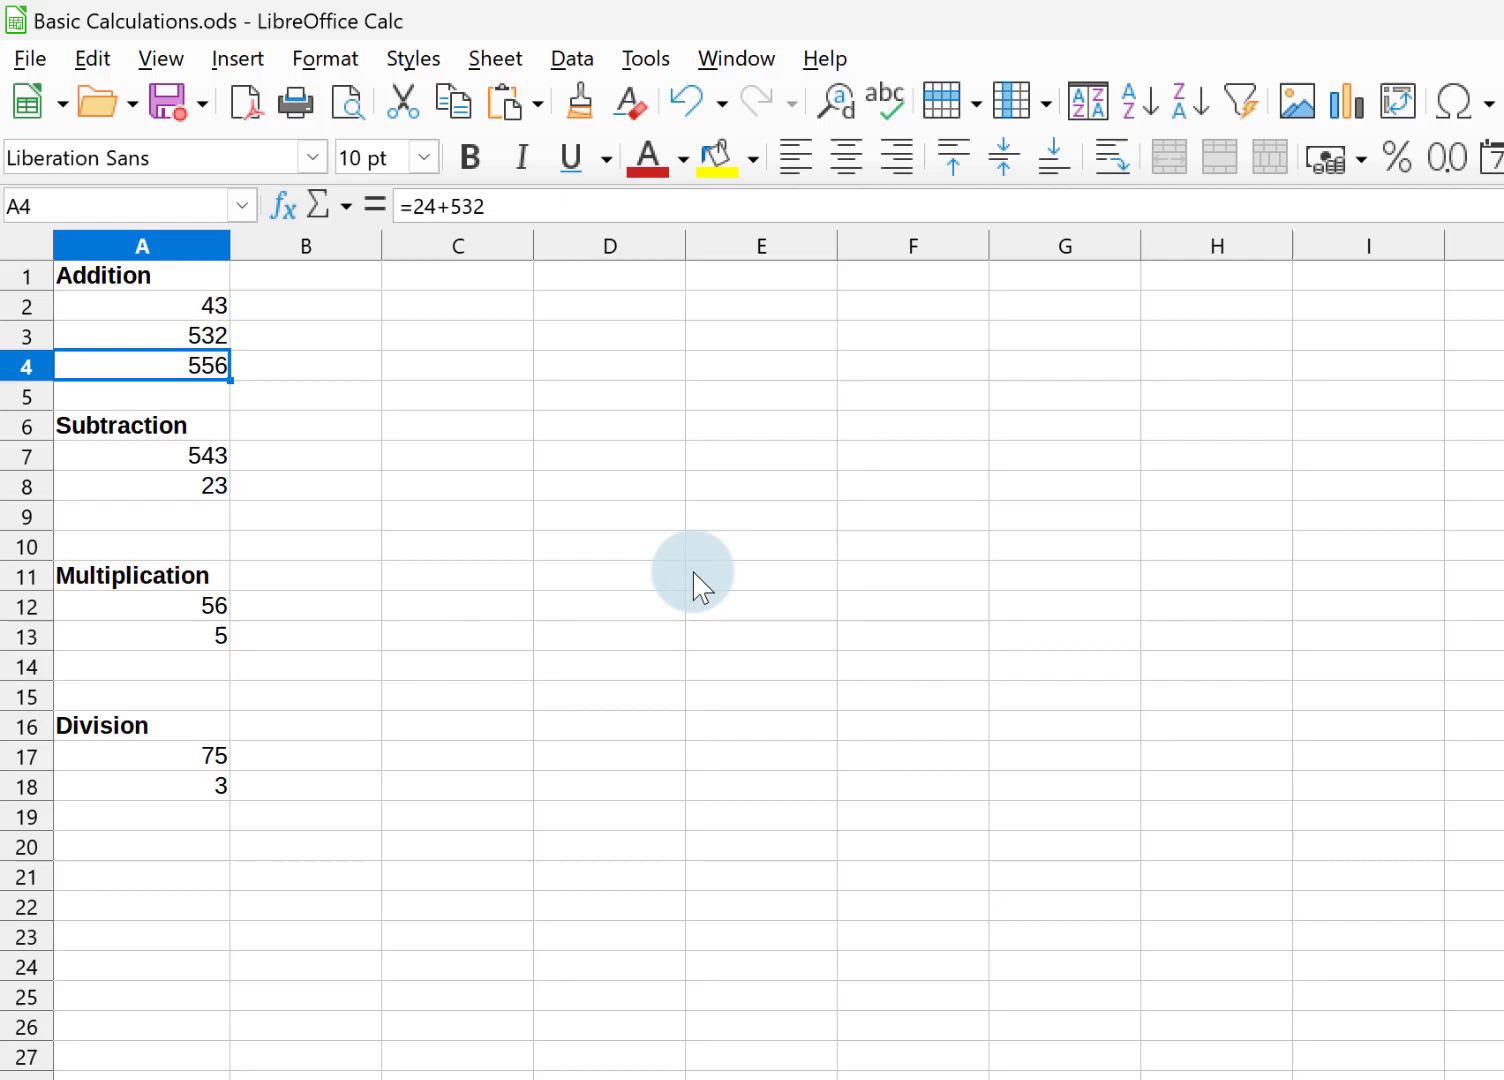
Undo both edits and rebuild A4 as the cell-reference formula =A2+A3.
key("ctrl+z")
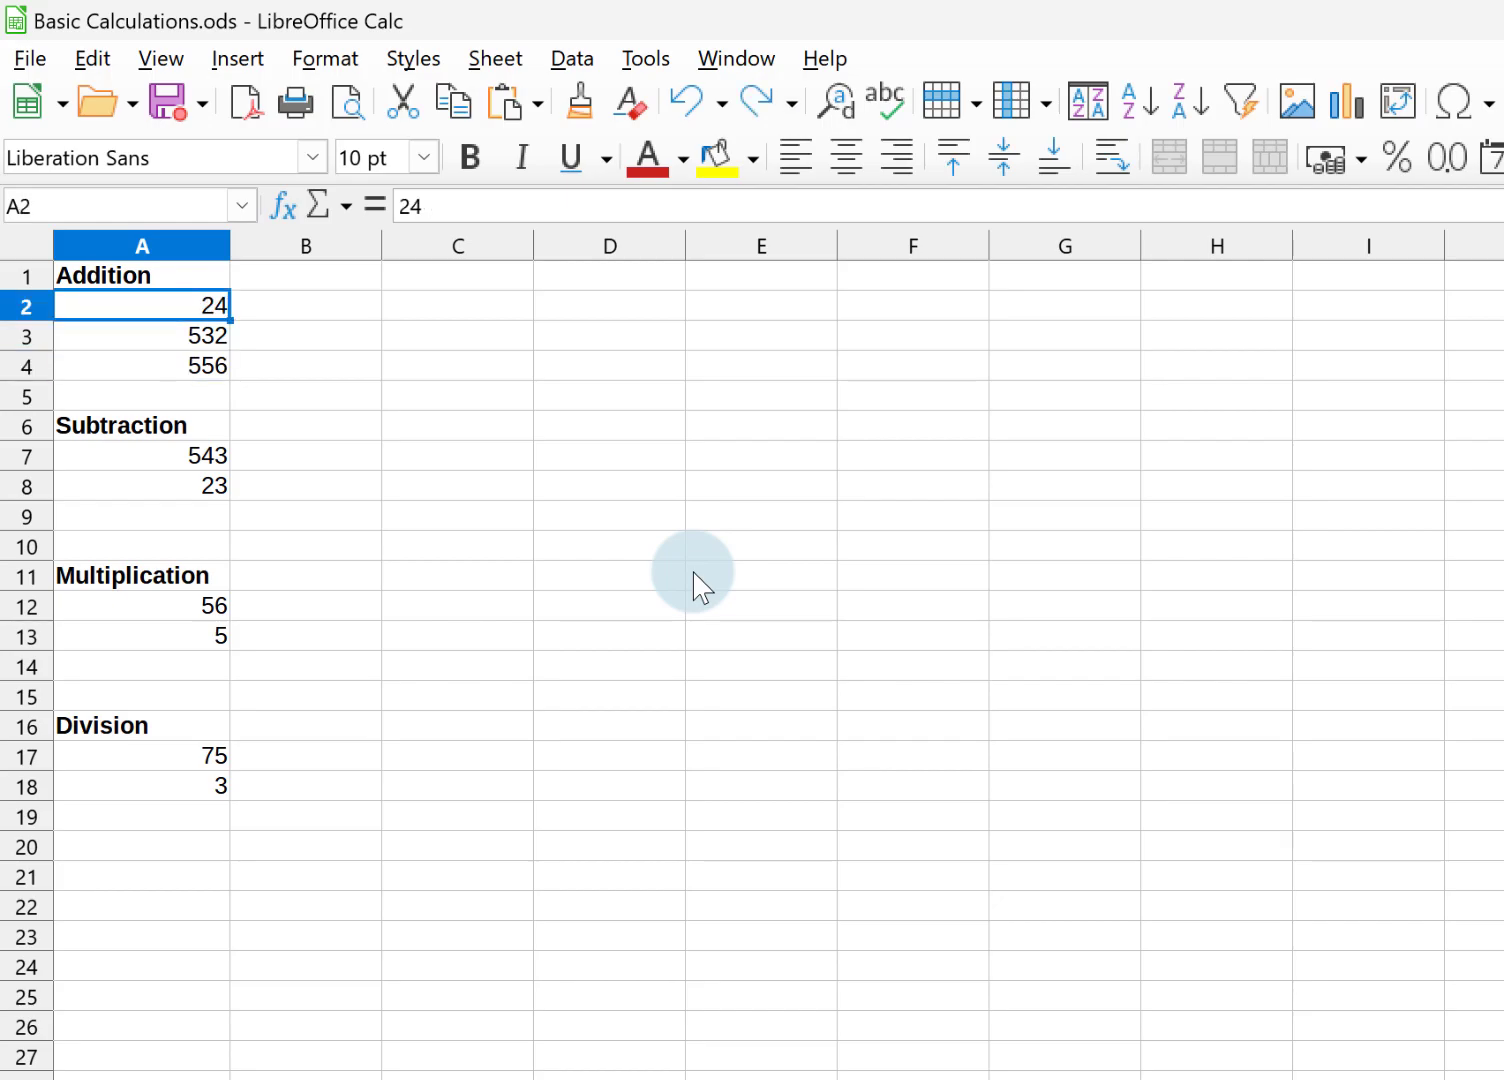
key("ctrl+z")
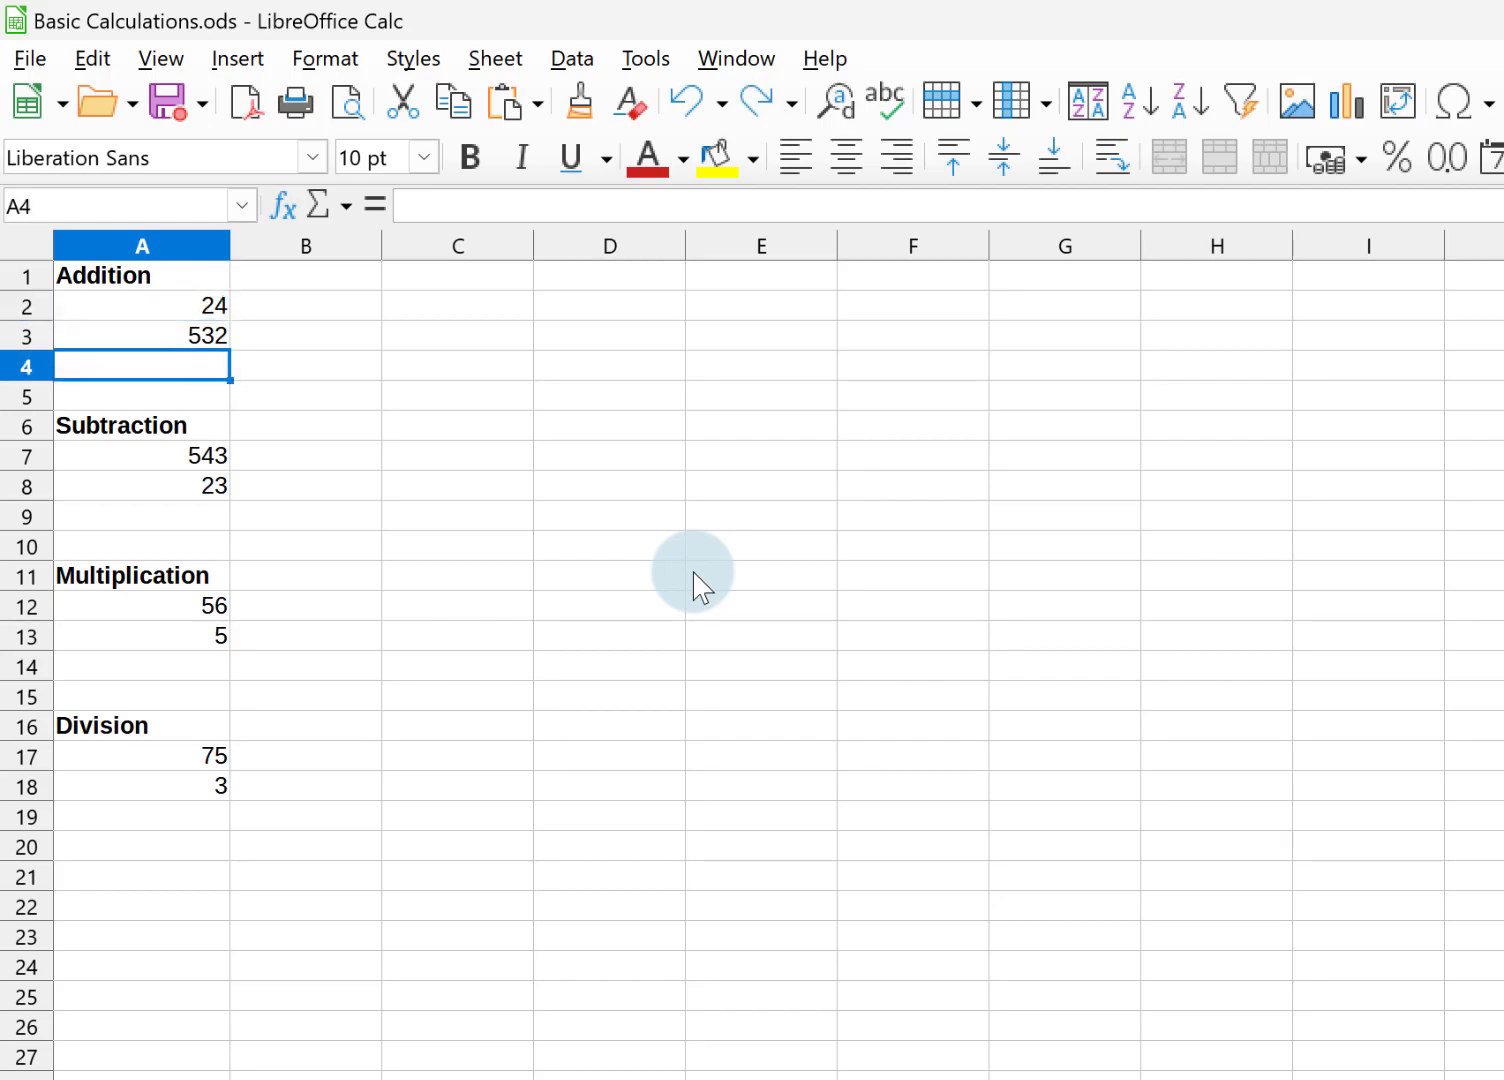
type("=")
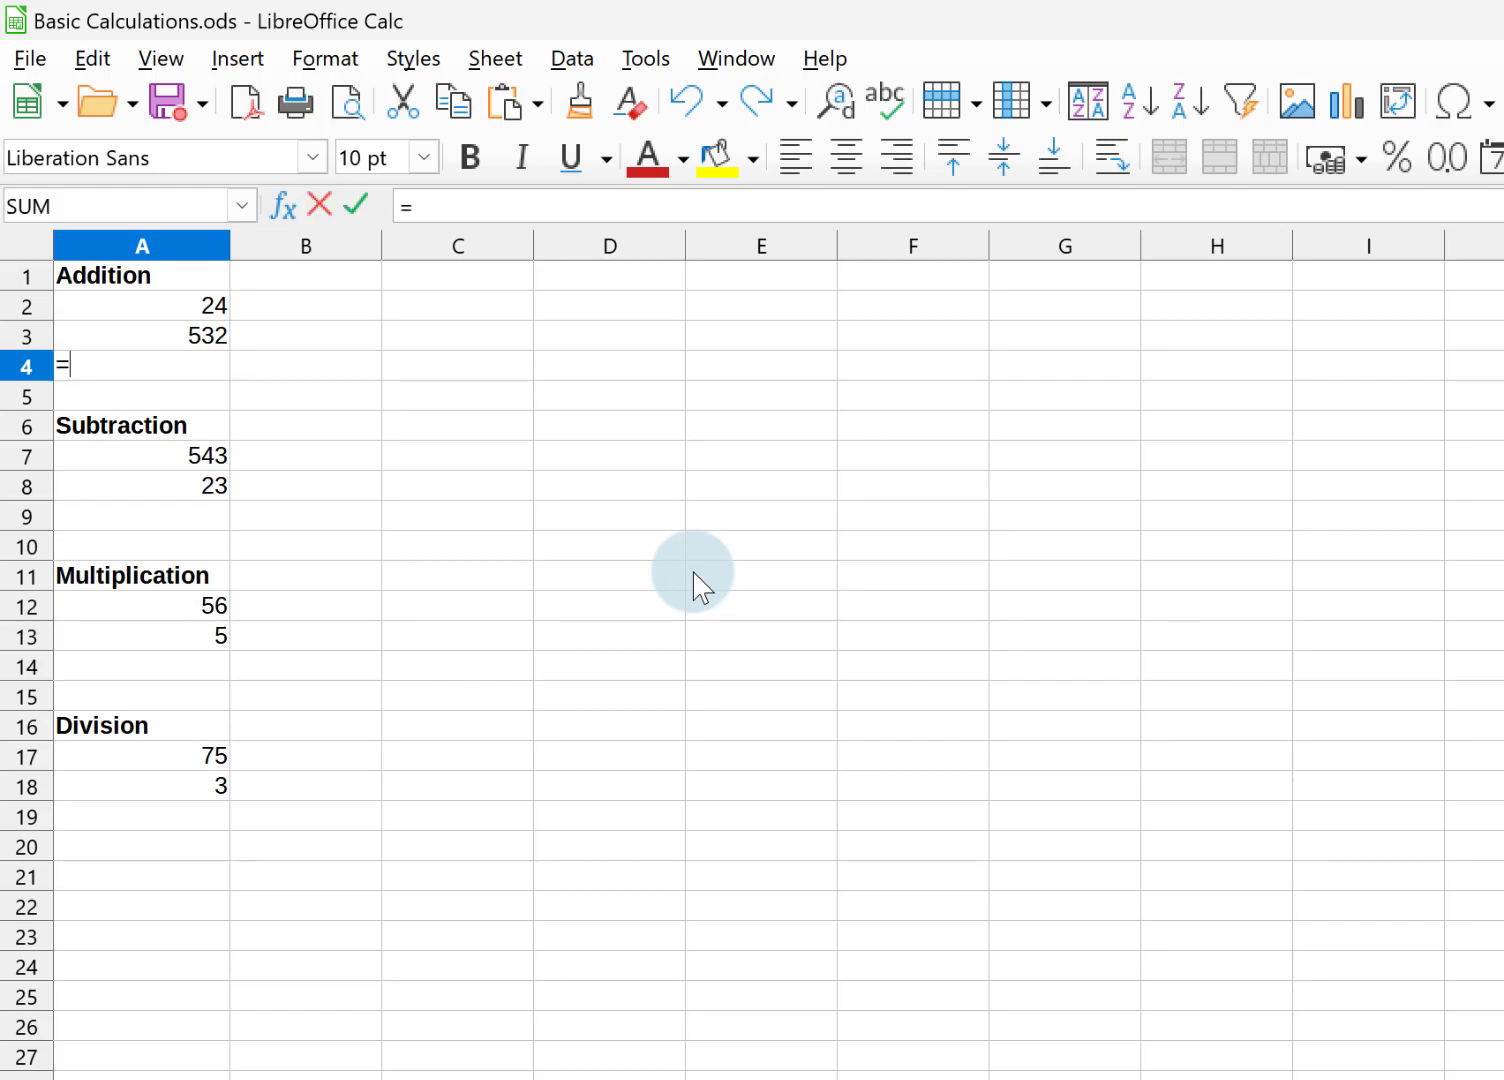
left_click(190, 312)
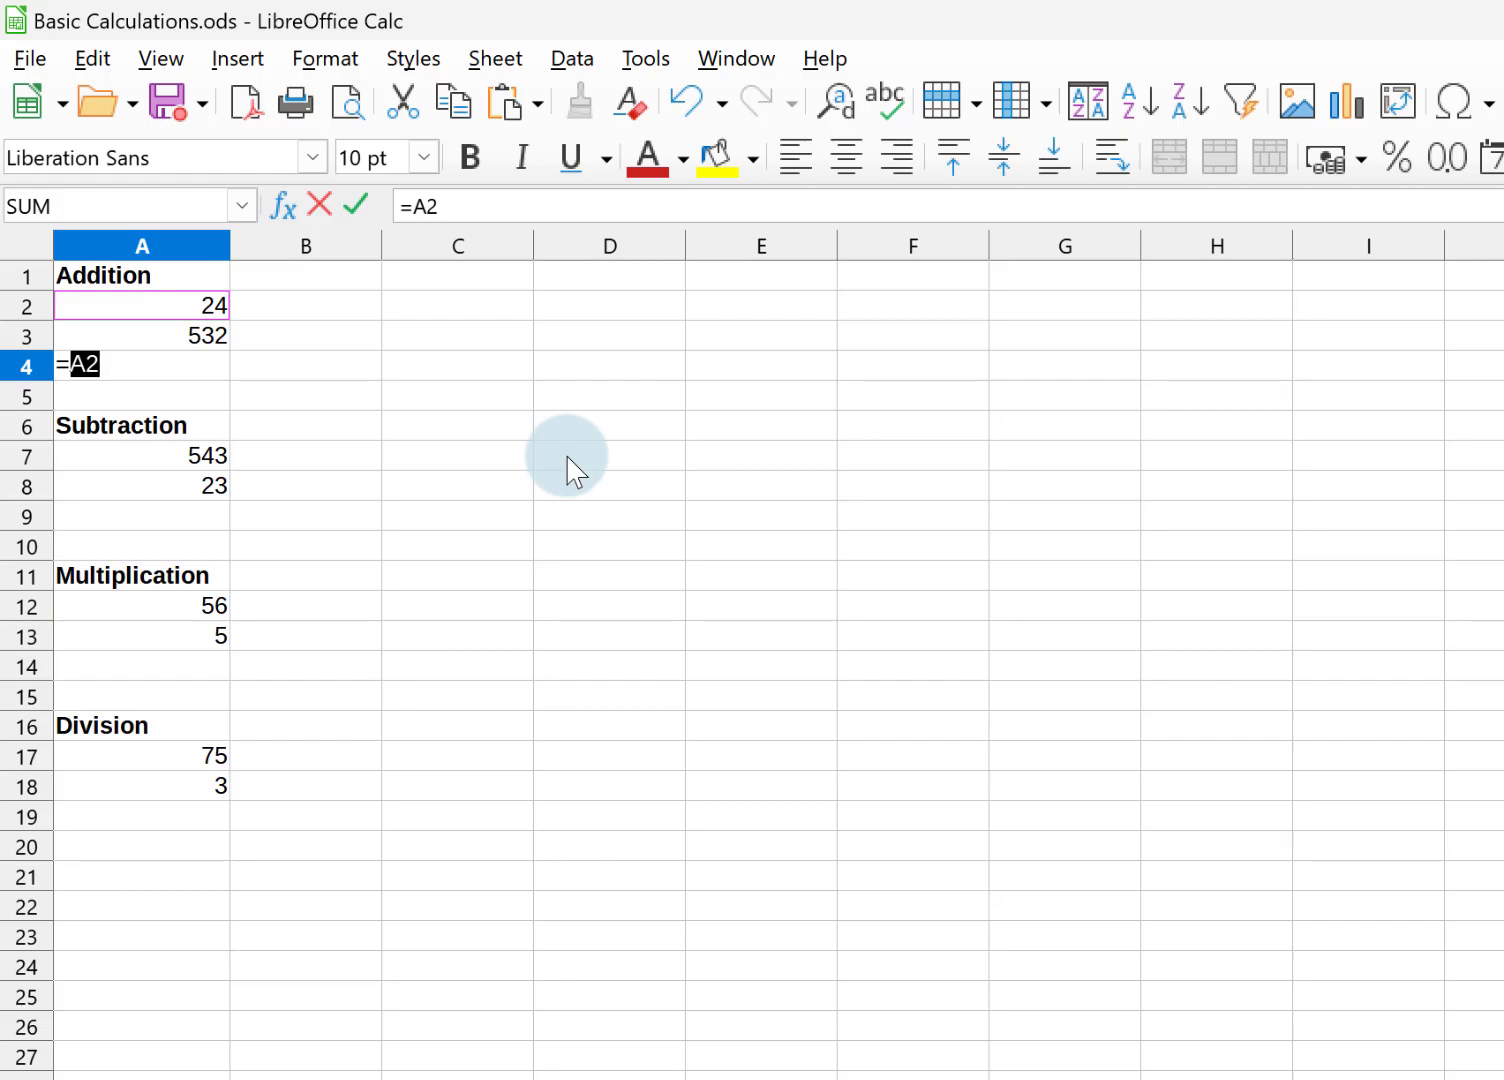
type("+")
left_click(60, 425)
left_click(203, 330)
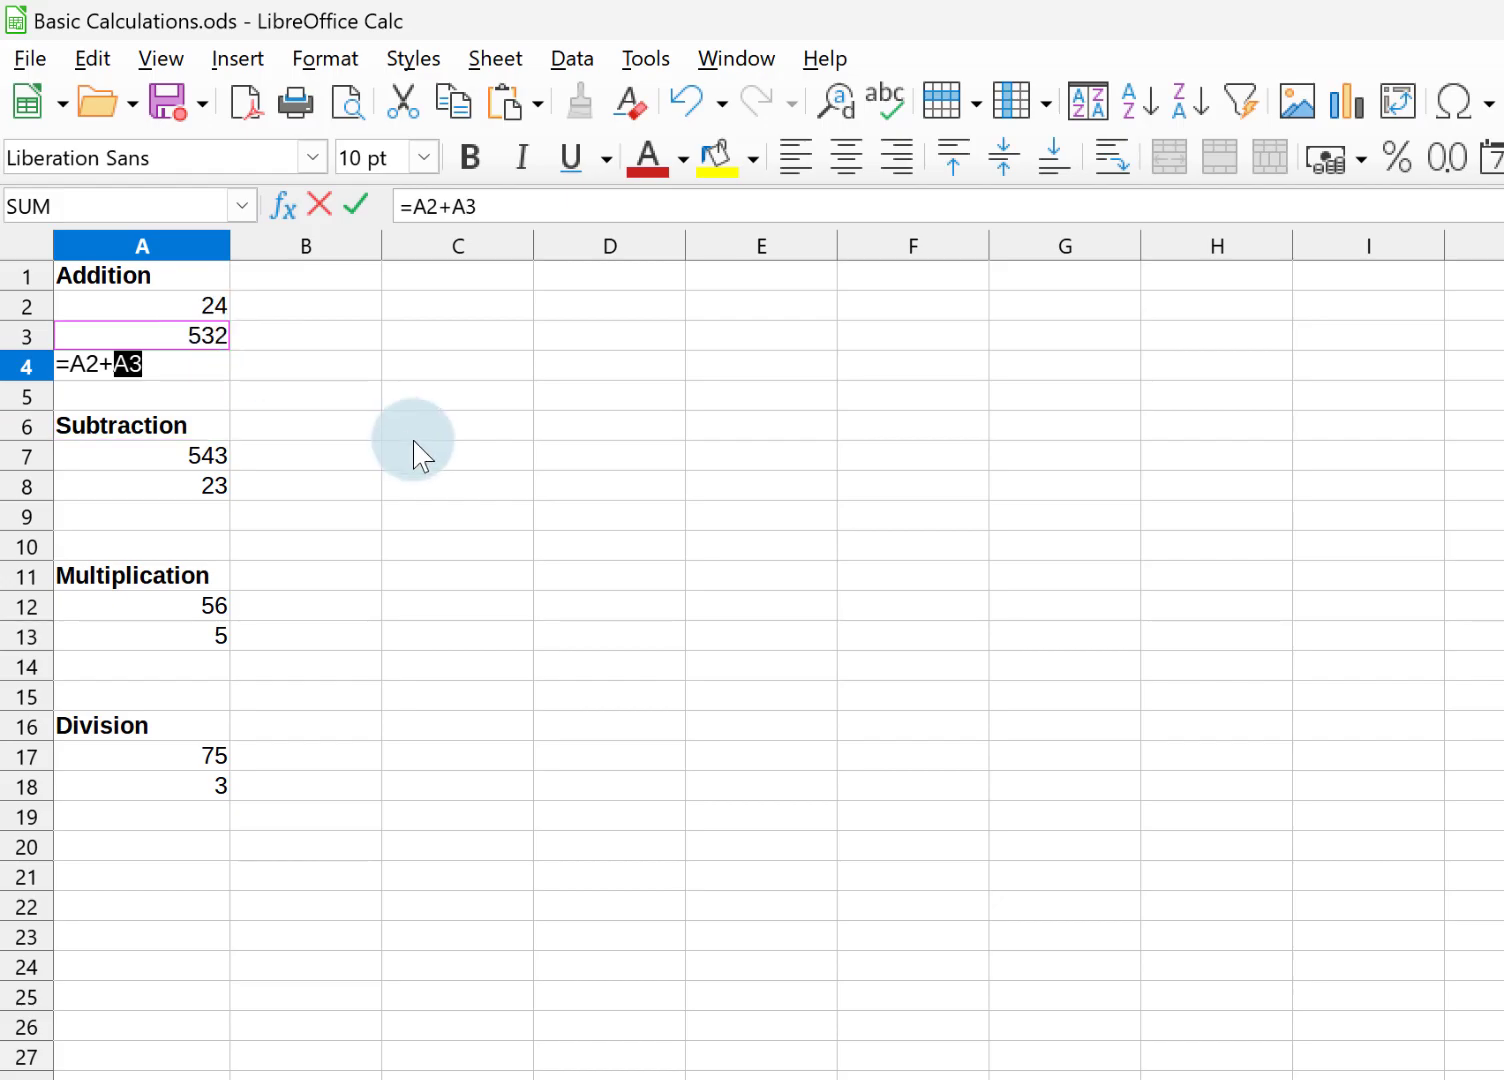
key("Return")
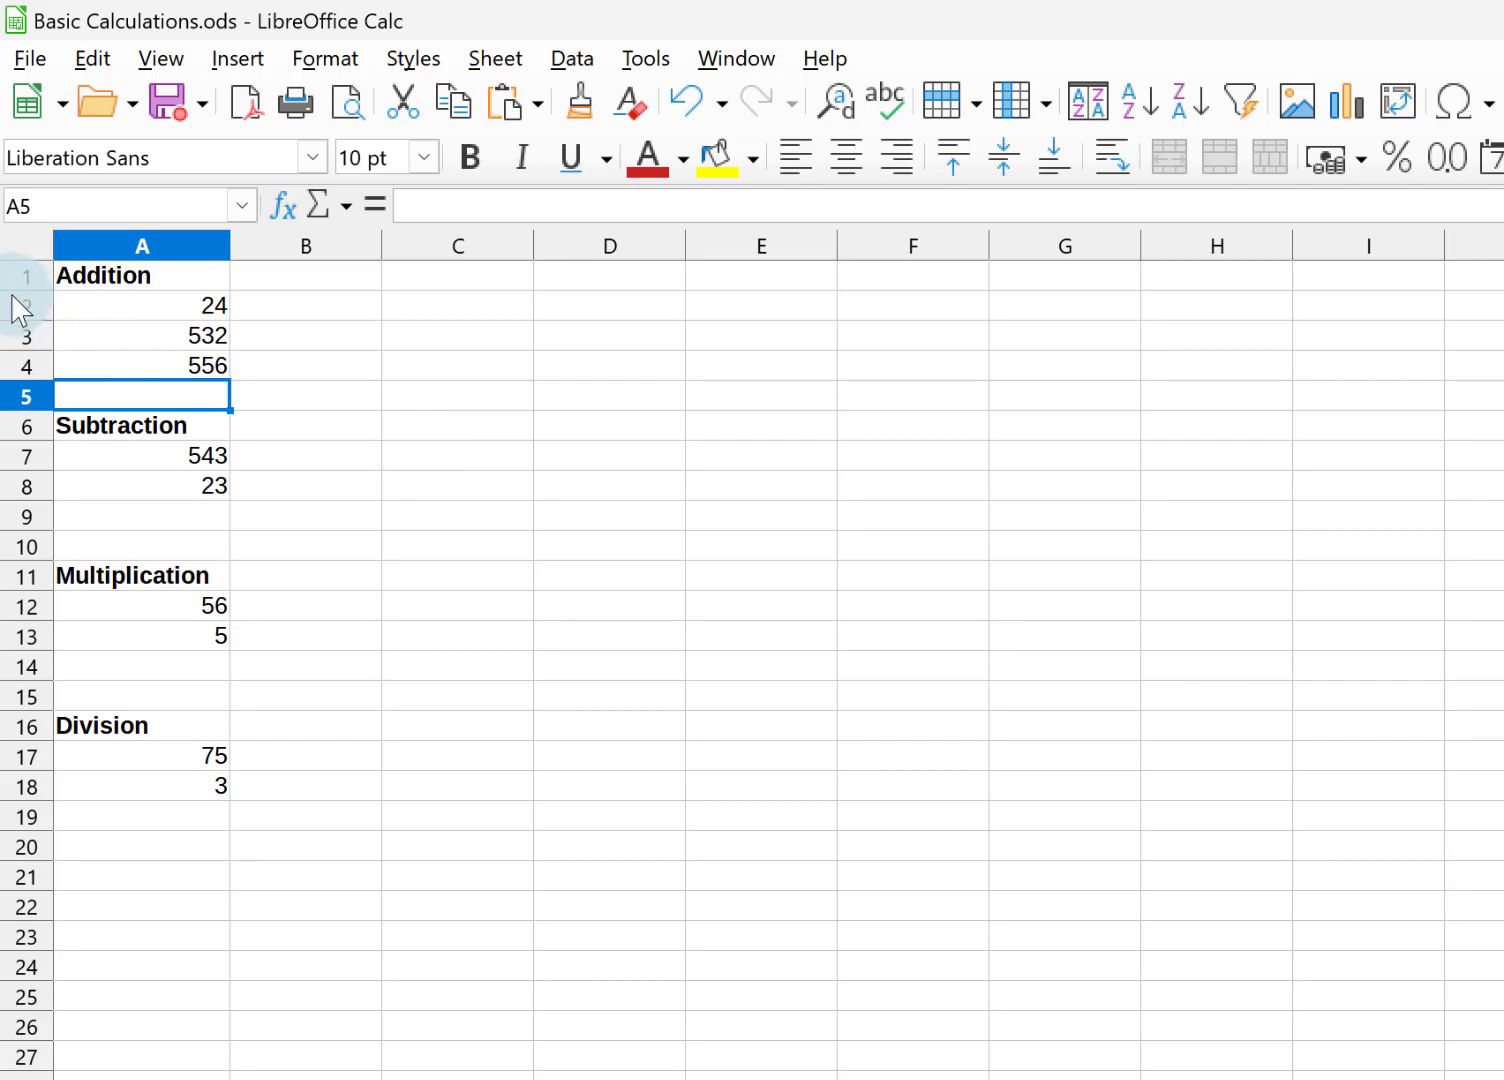
Change A2 to 456 so A4 recalculates to 988.
left_click(101, 311)
type("456")
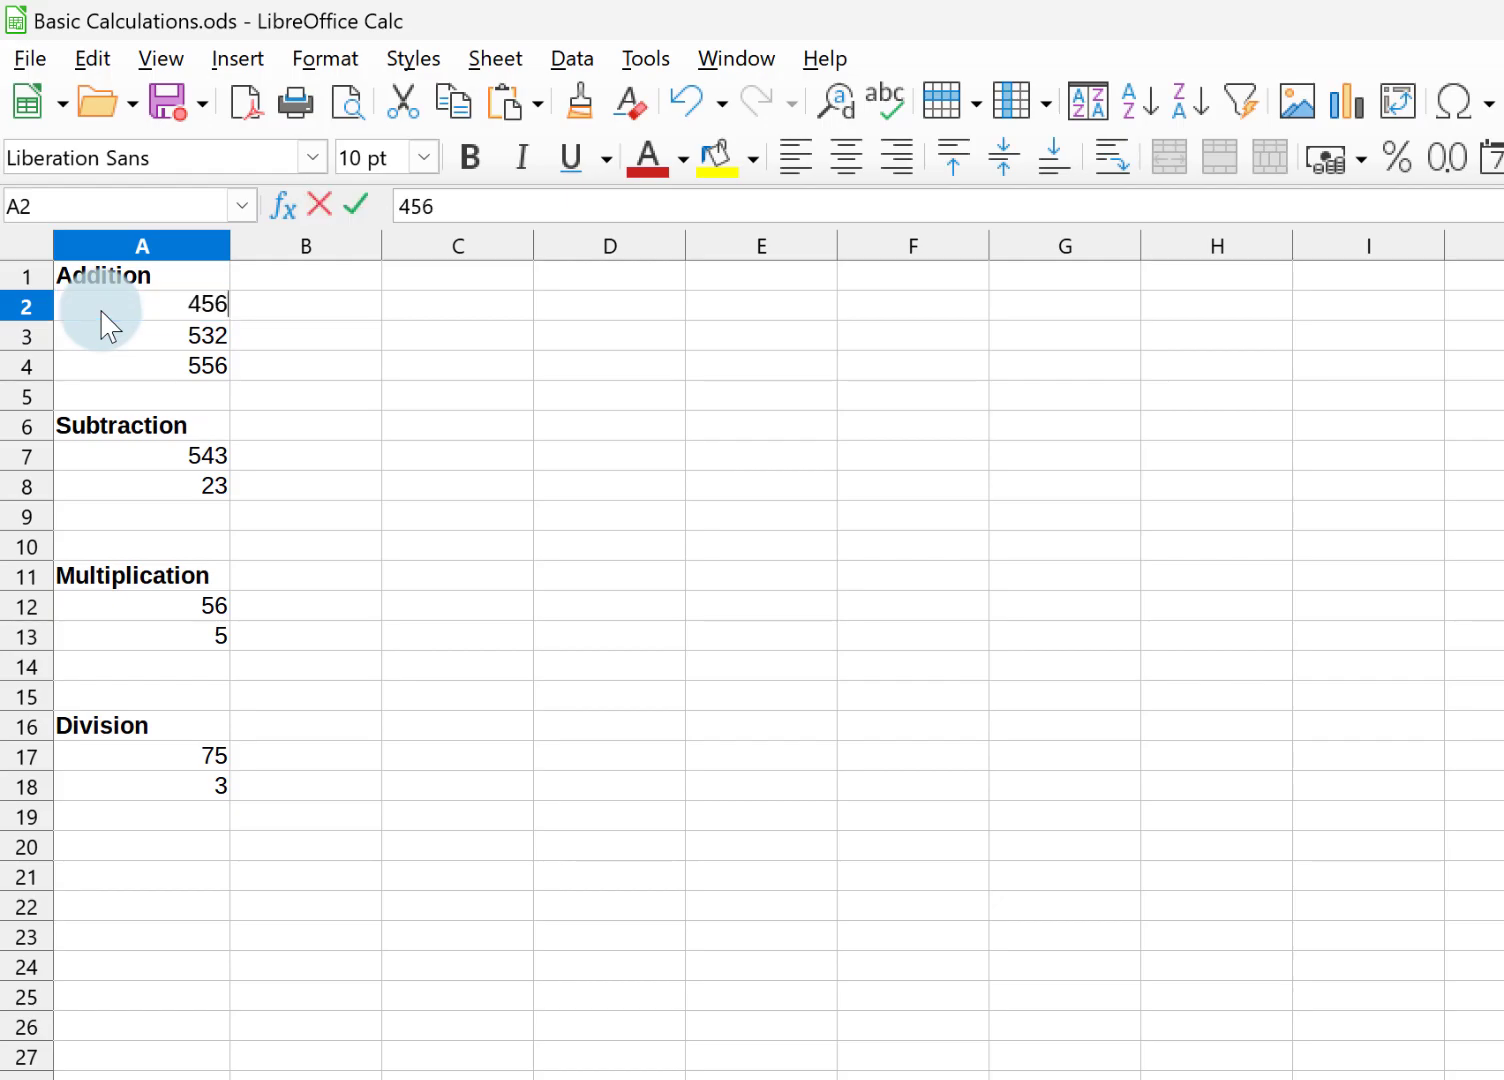
key("Return")
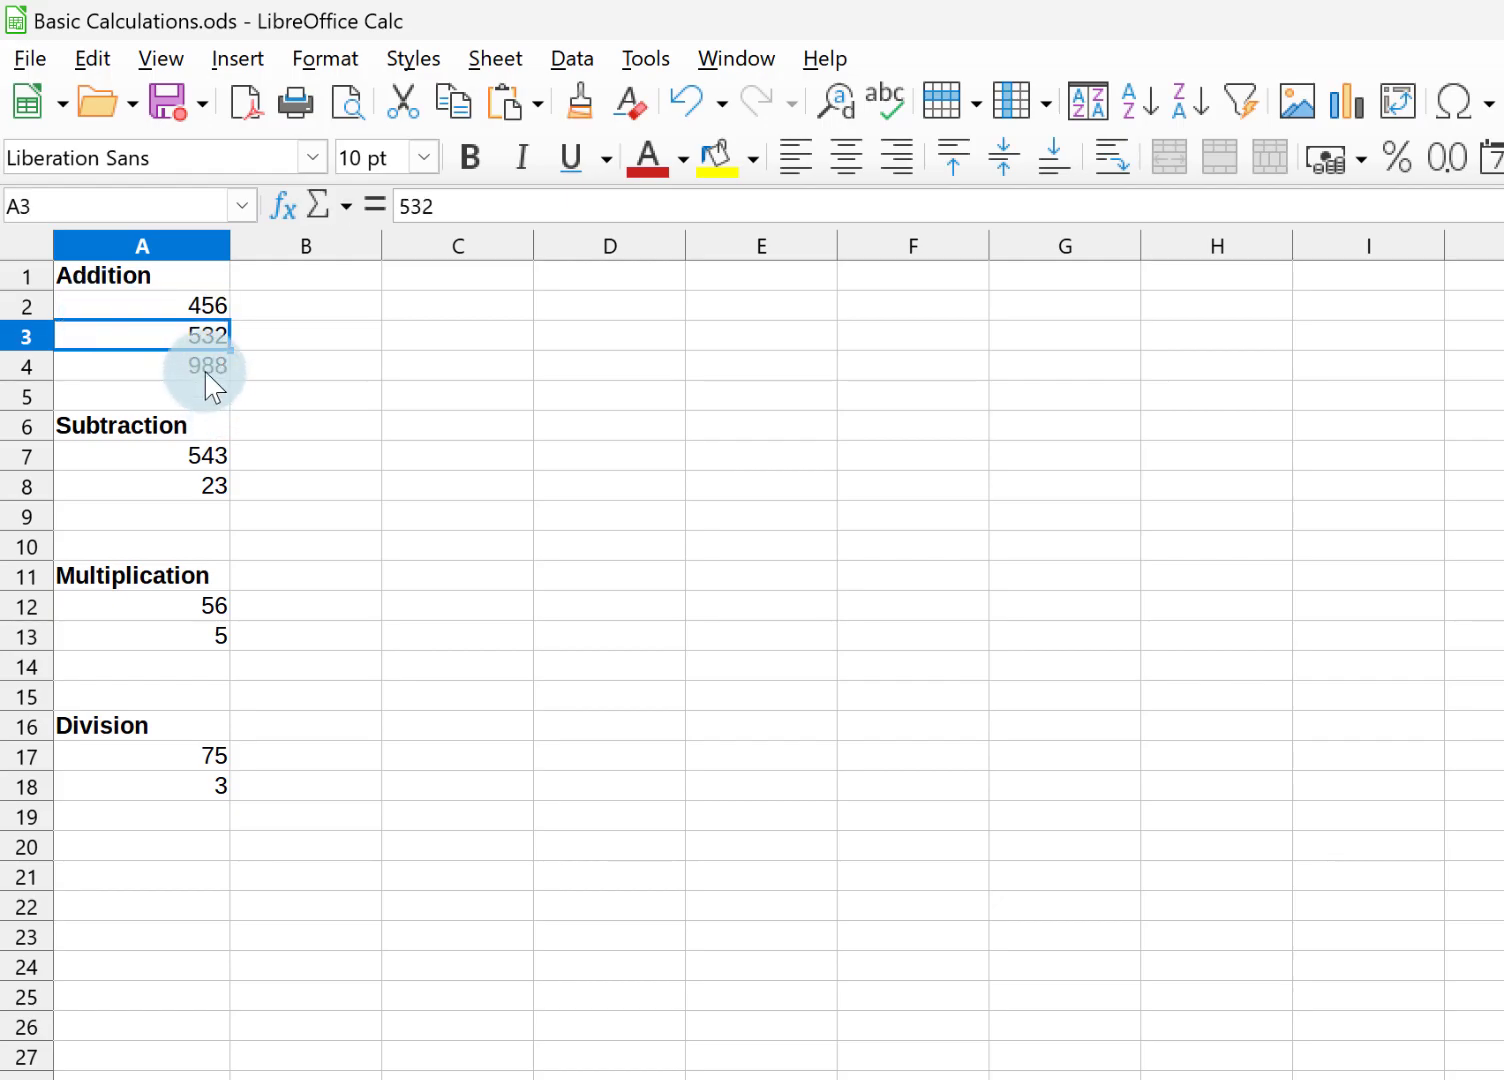
Enter the subtraction formula =A7-A8 in A9.
left_click(204, 516)
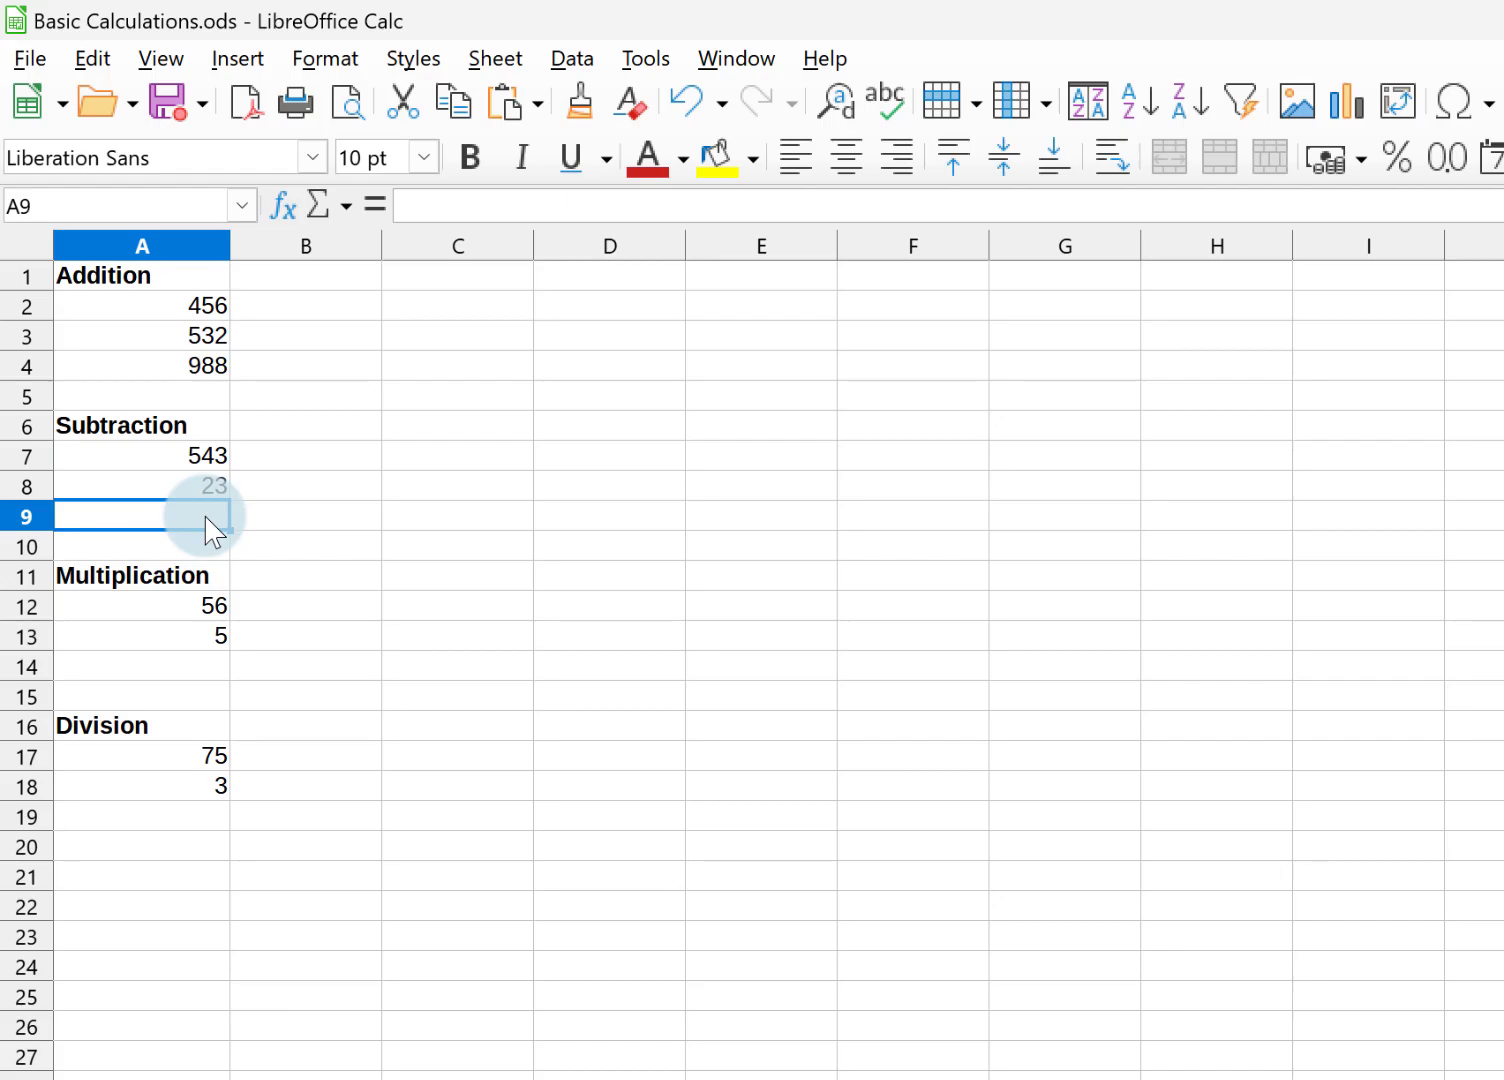
type("=")
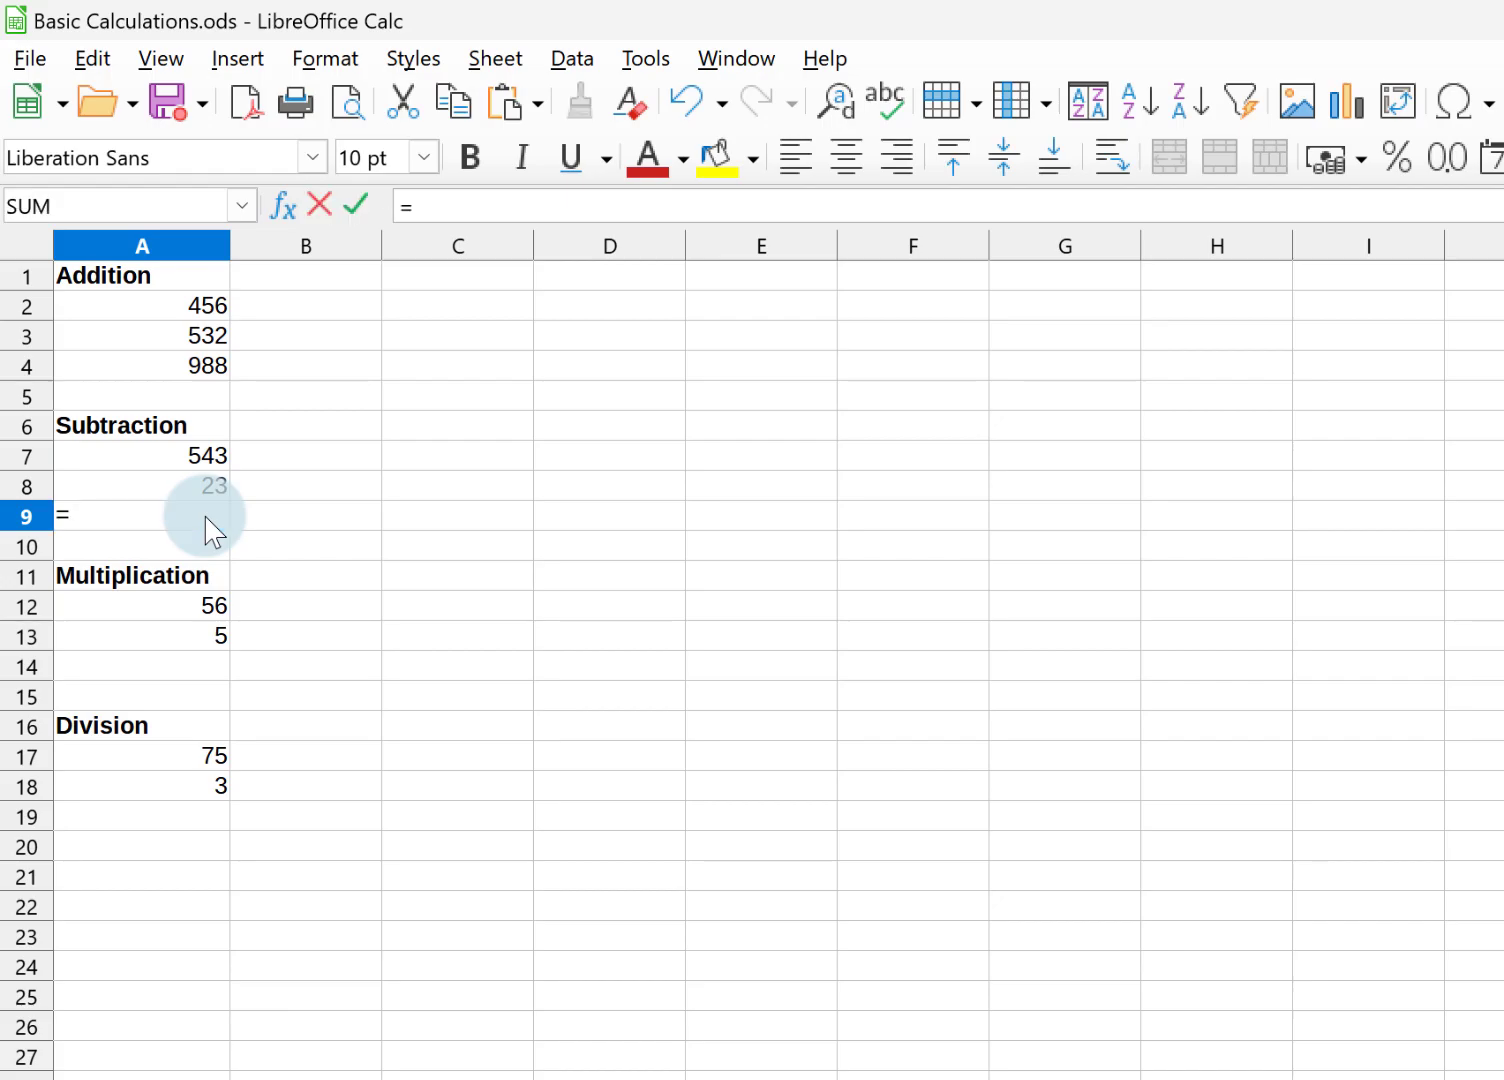
left_click(147, 466)
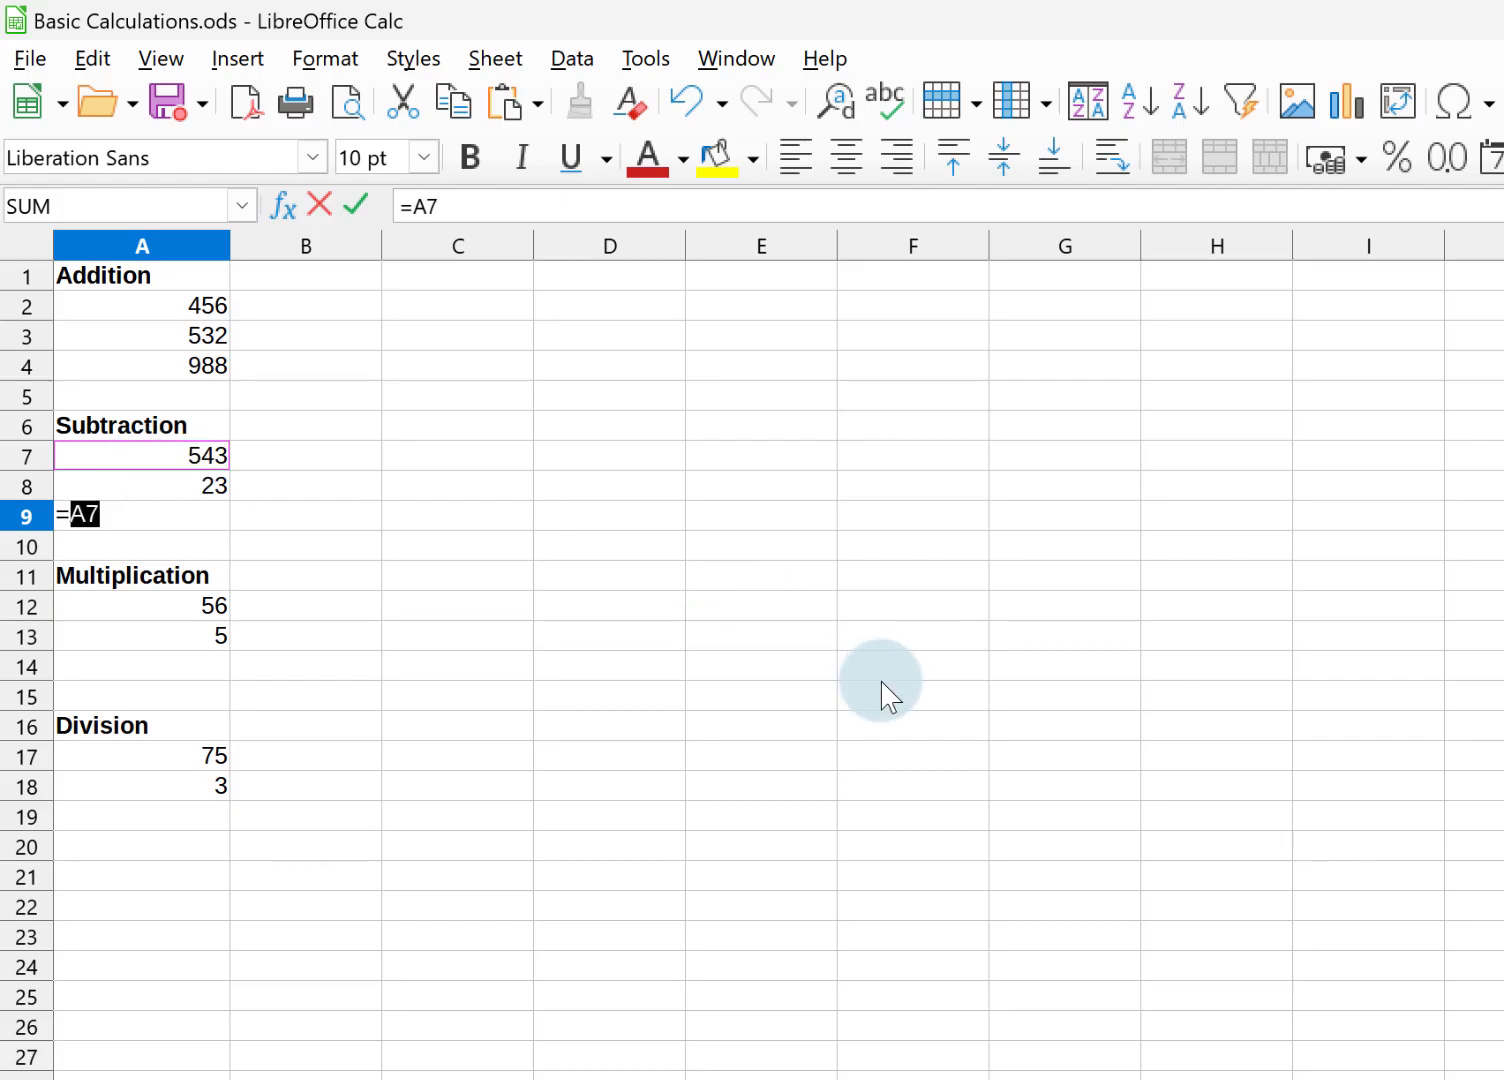
type("-")
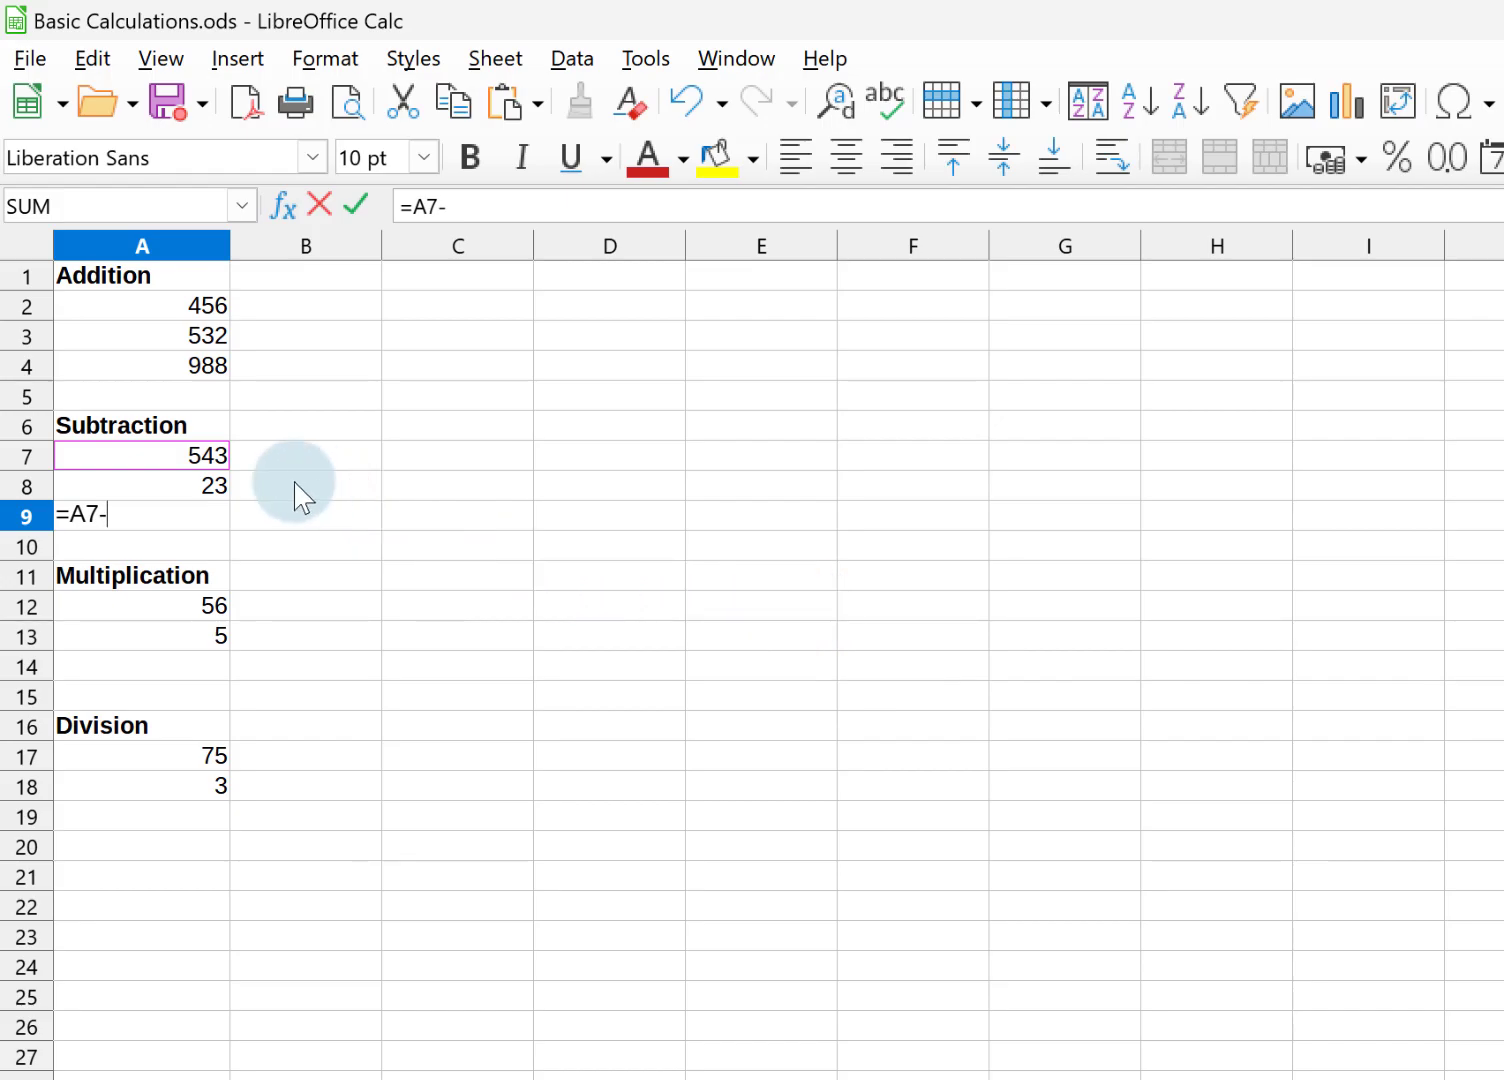
left_click(165, 486)
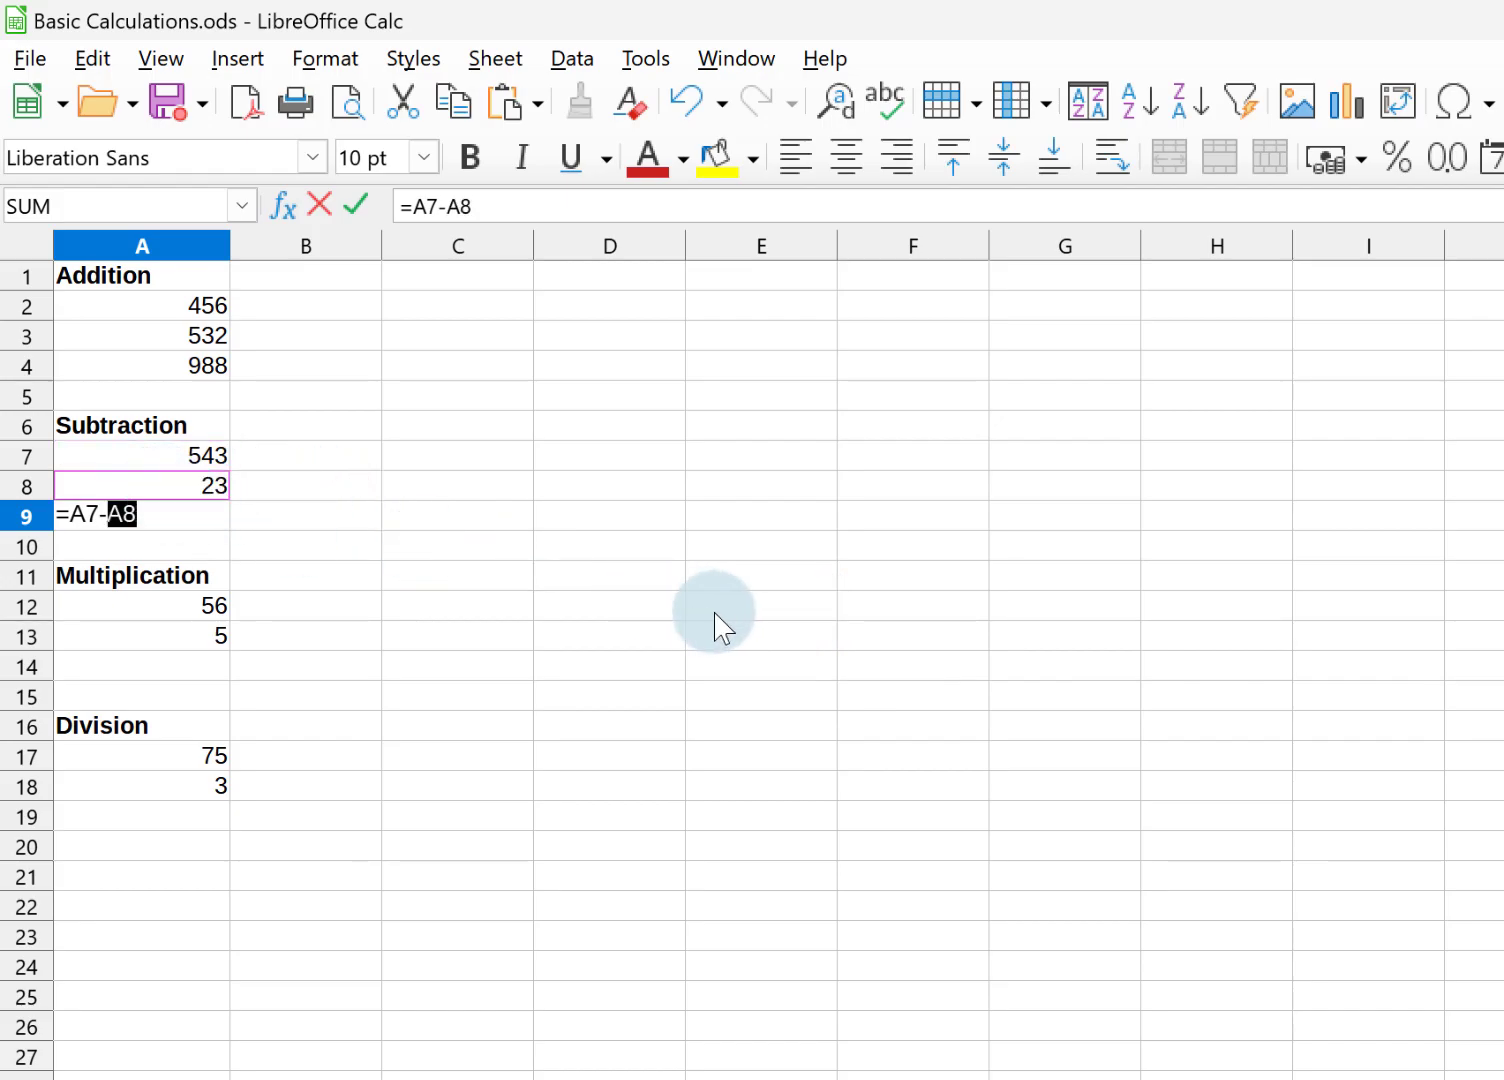
key("Return")
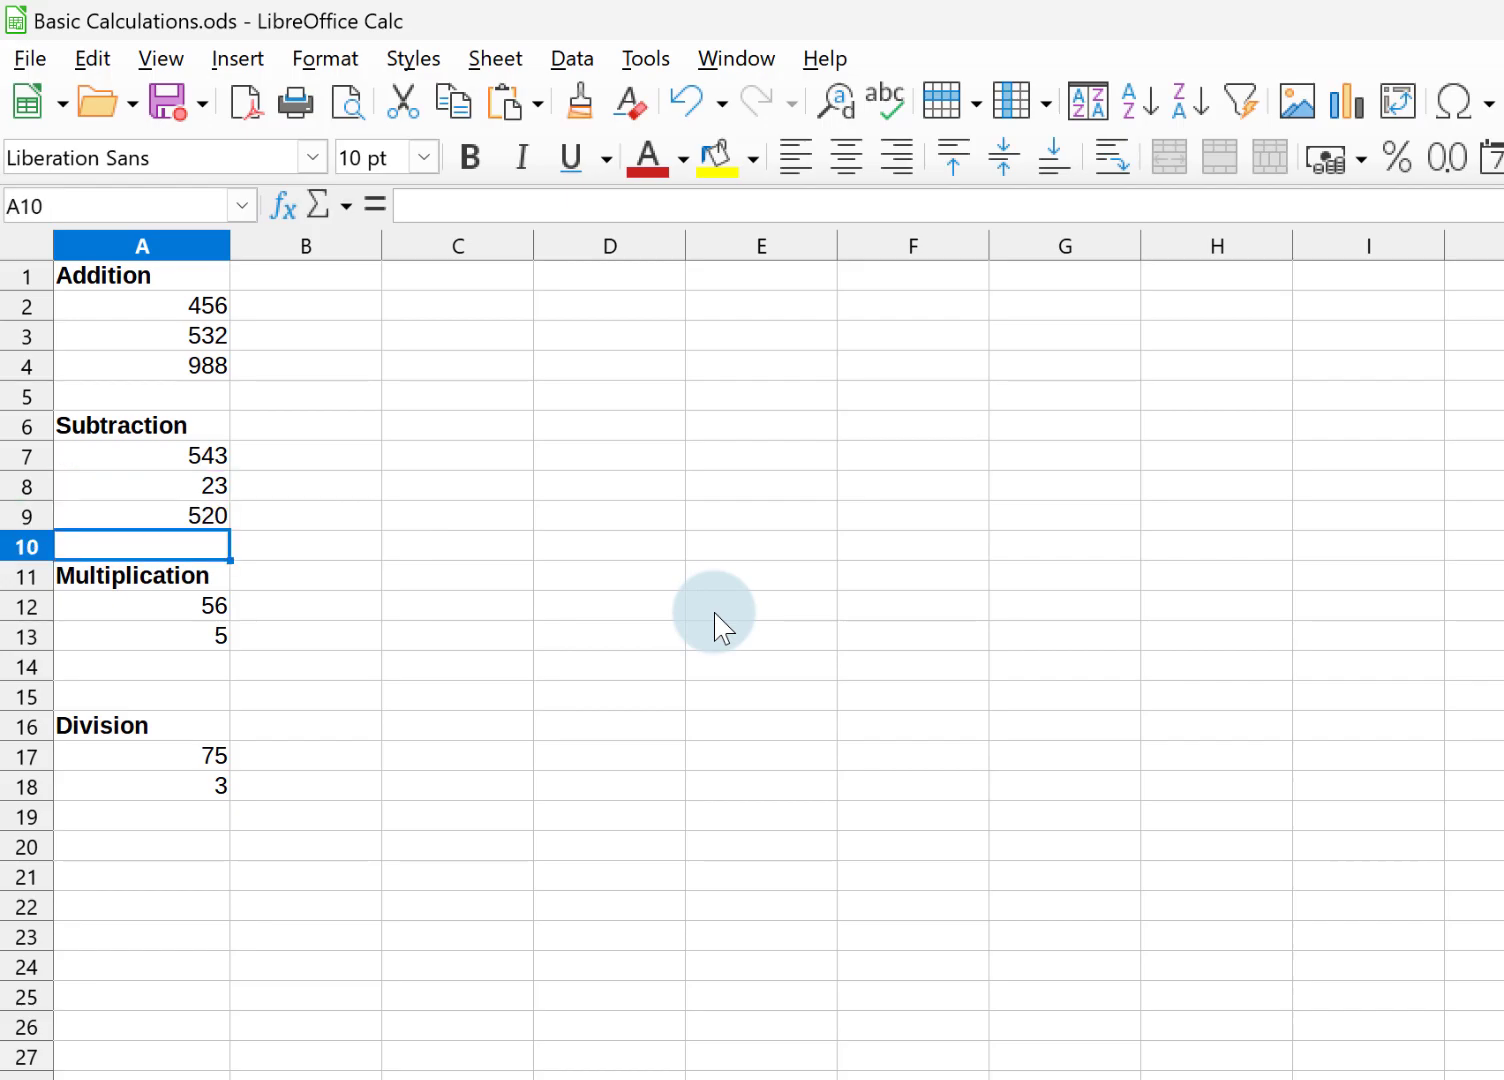
Replace A7's value with 43 so A9 recalculates to 20.
key("Up")
key("Up")
key("Up")
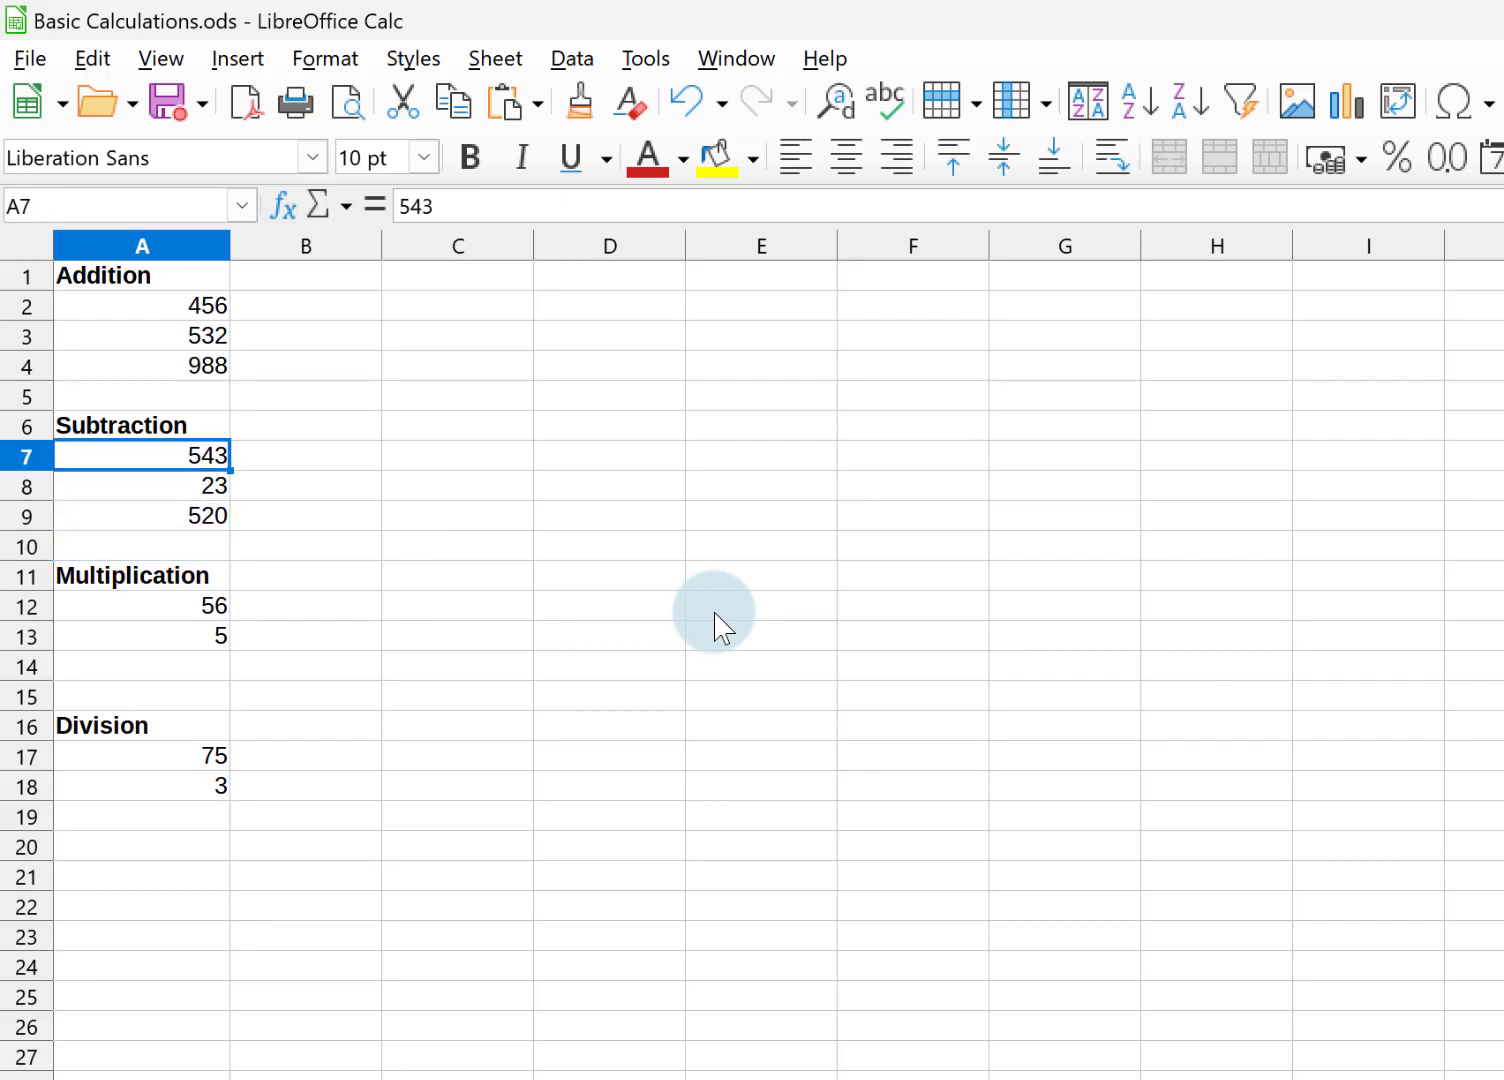
type("43")
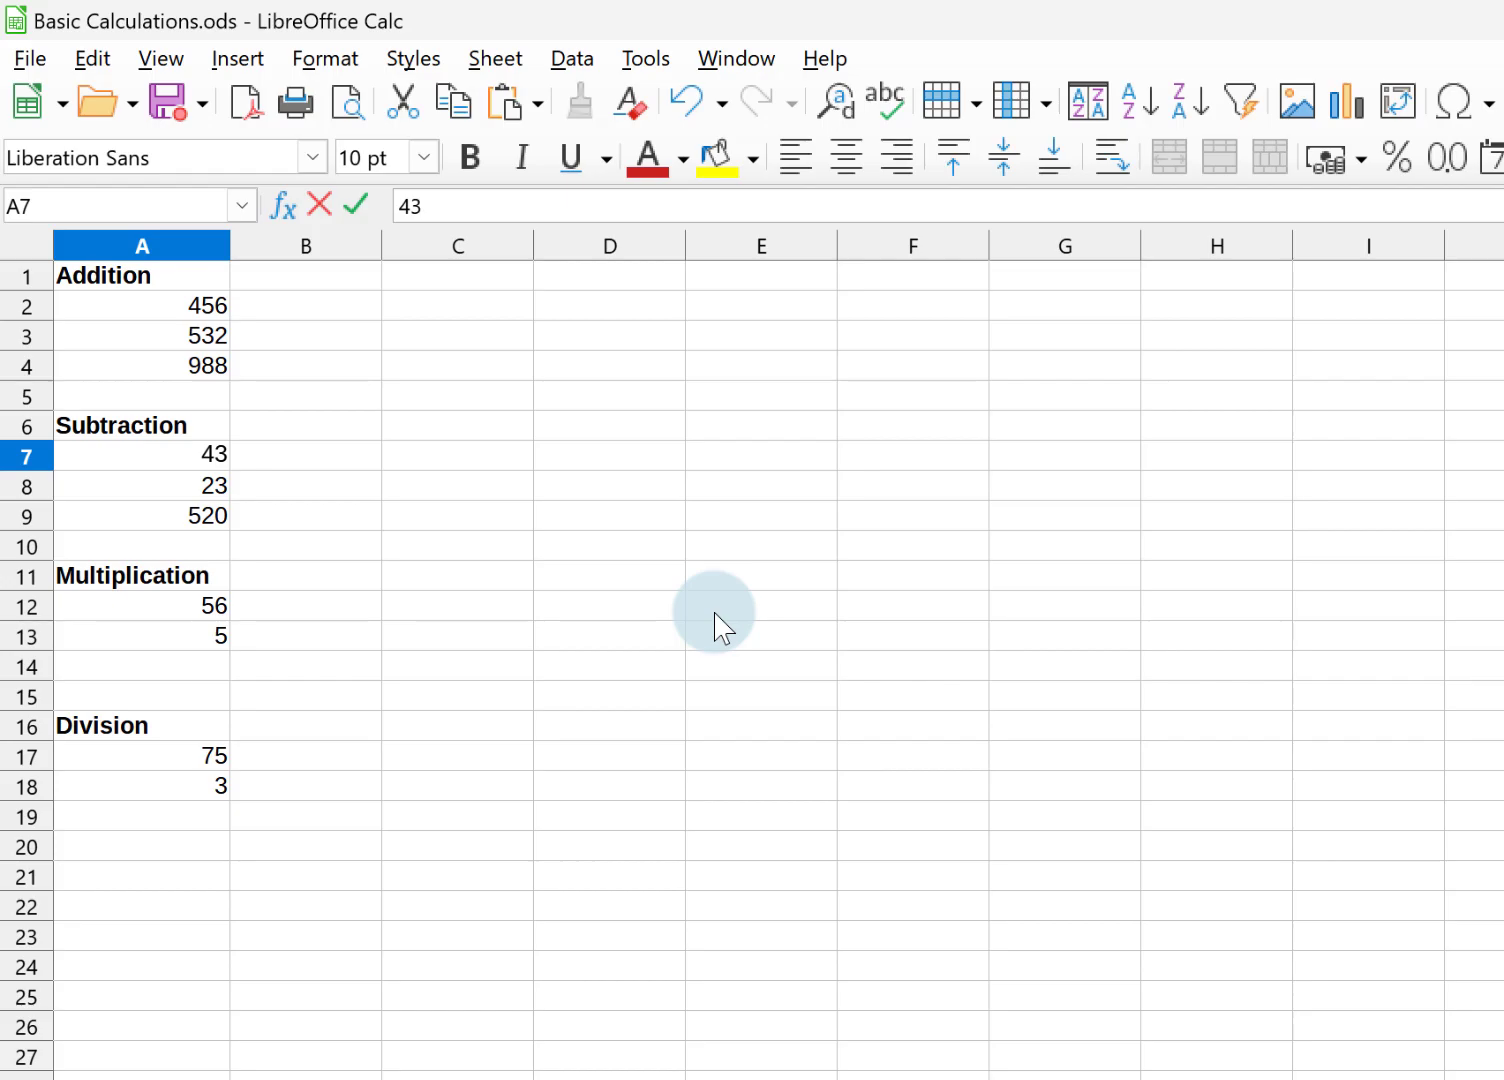
key("Return")
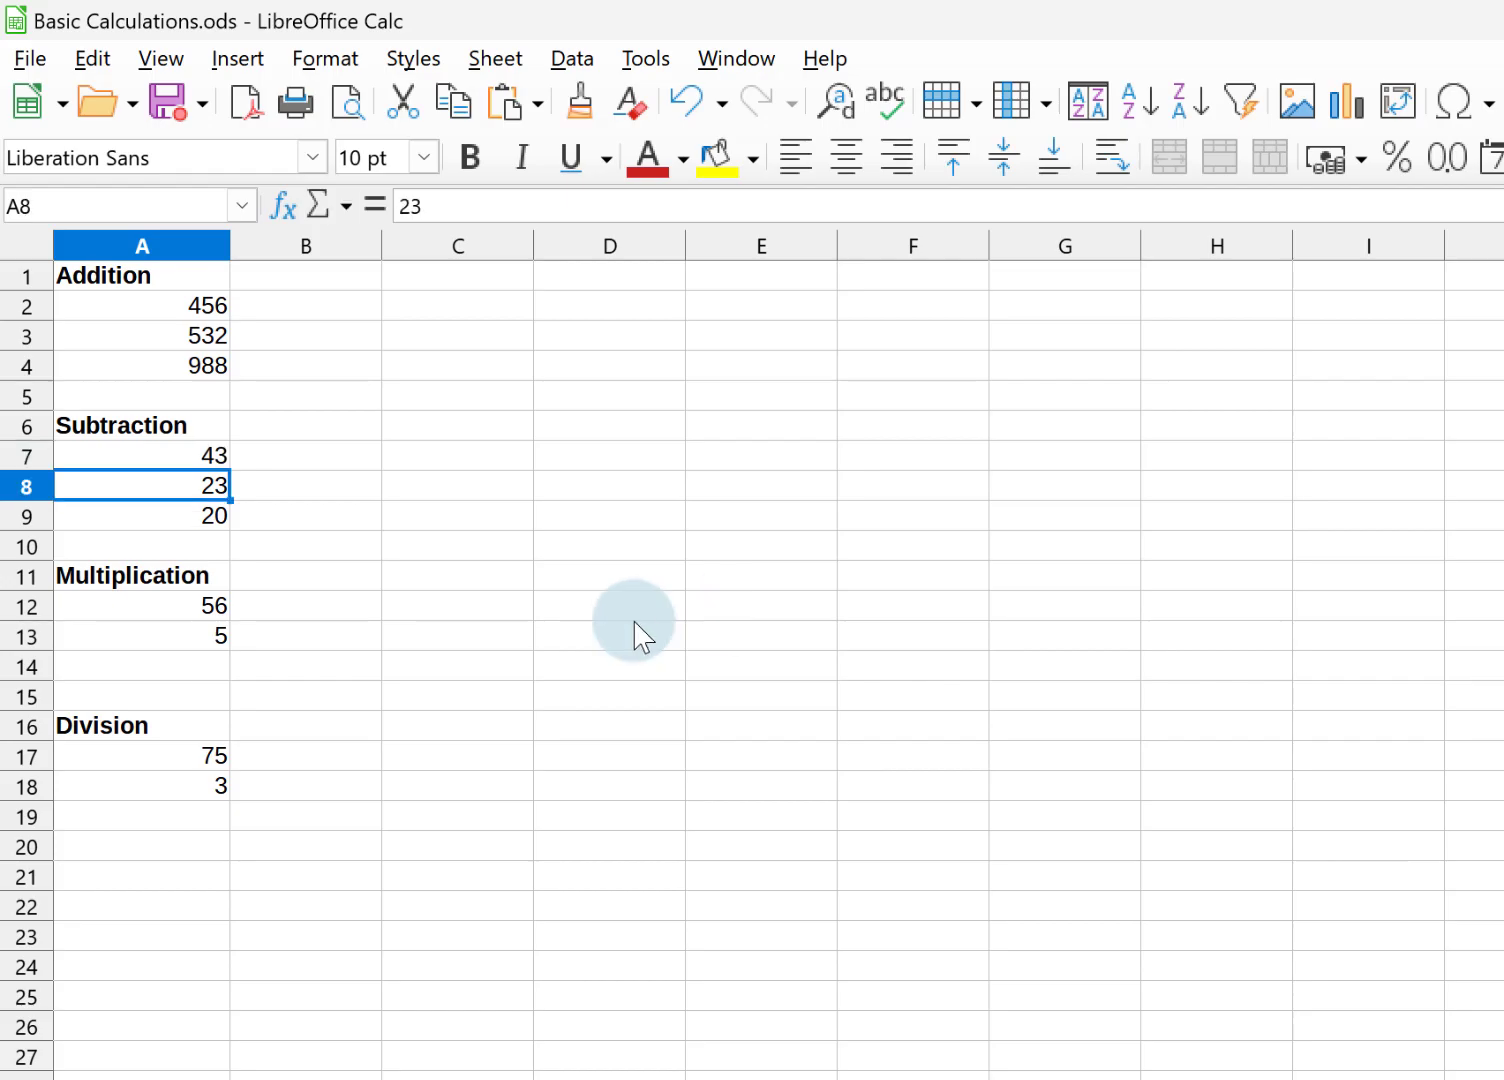
Enter the multiplication formula =A12*A13 in A14.
left_click(220, 673)
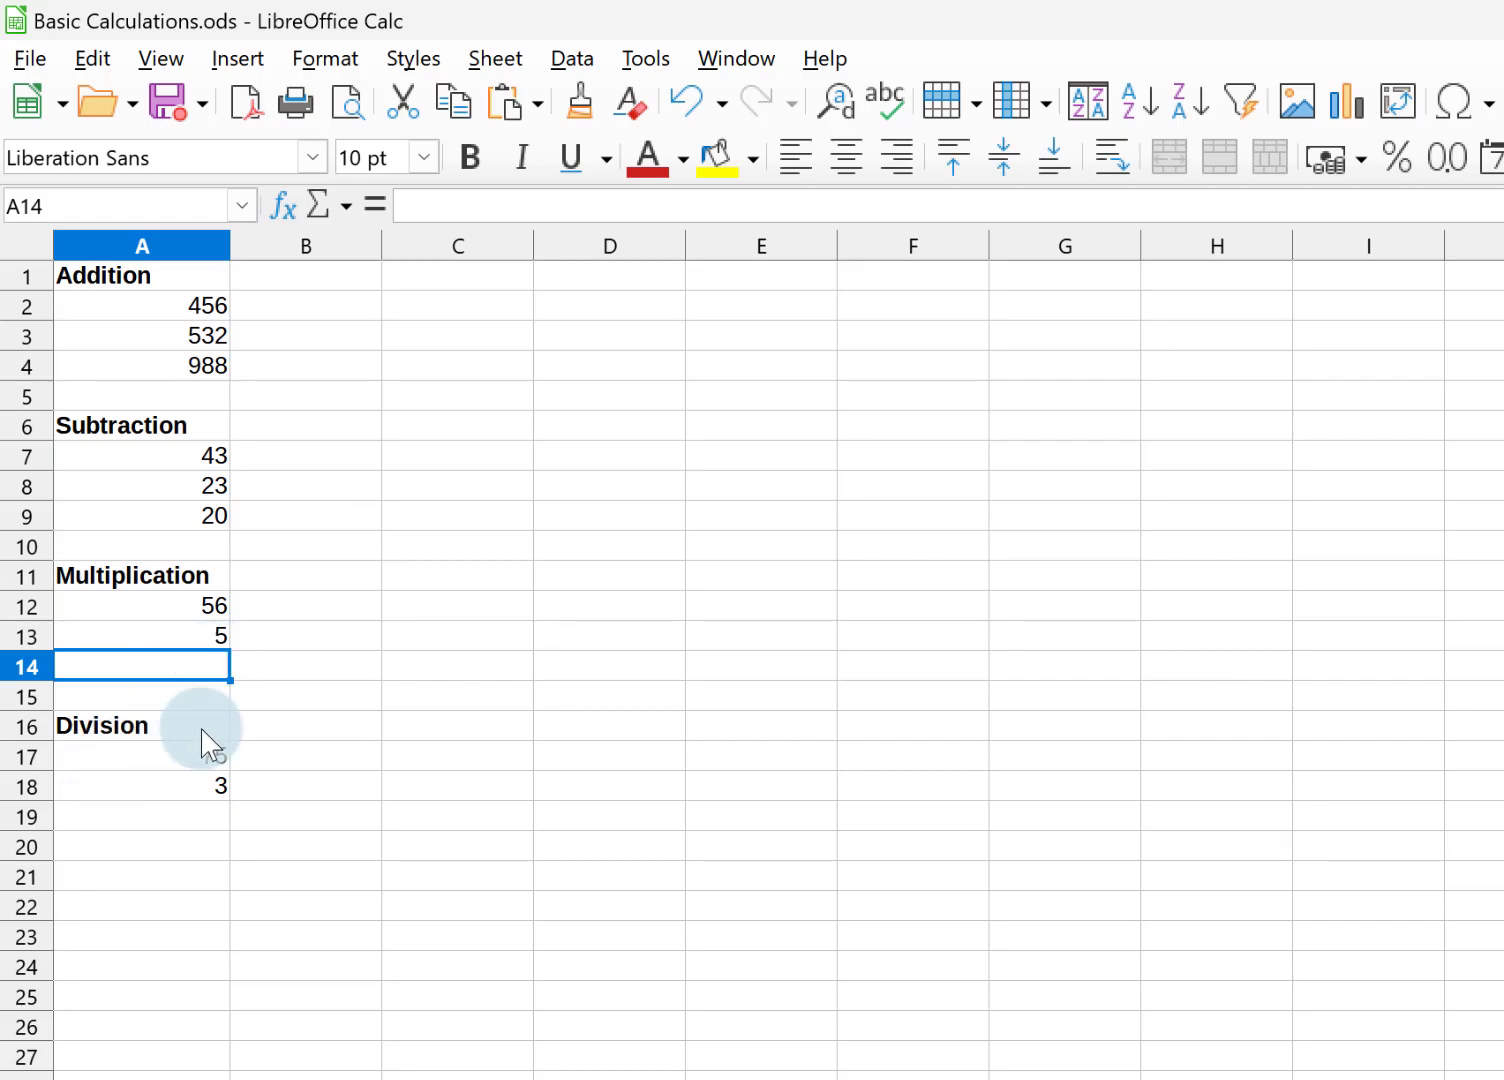
type("=")
left_click(172, 606)
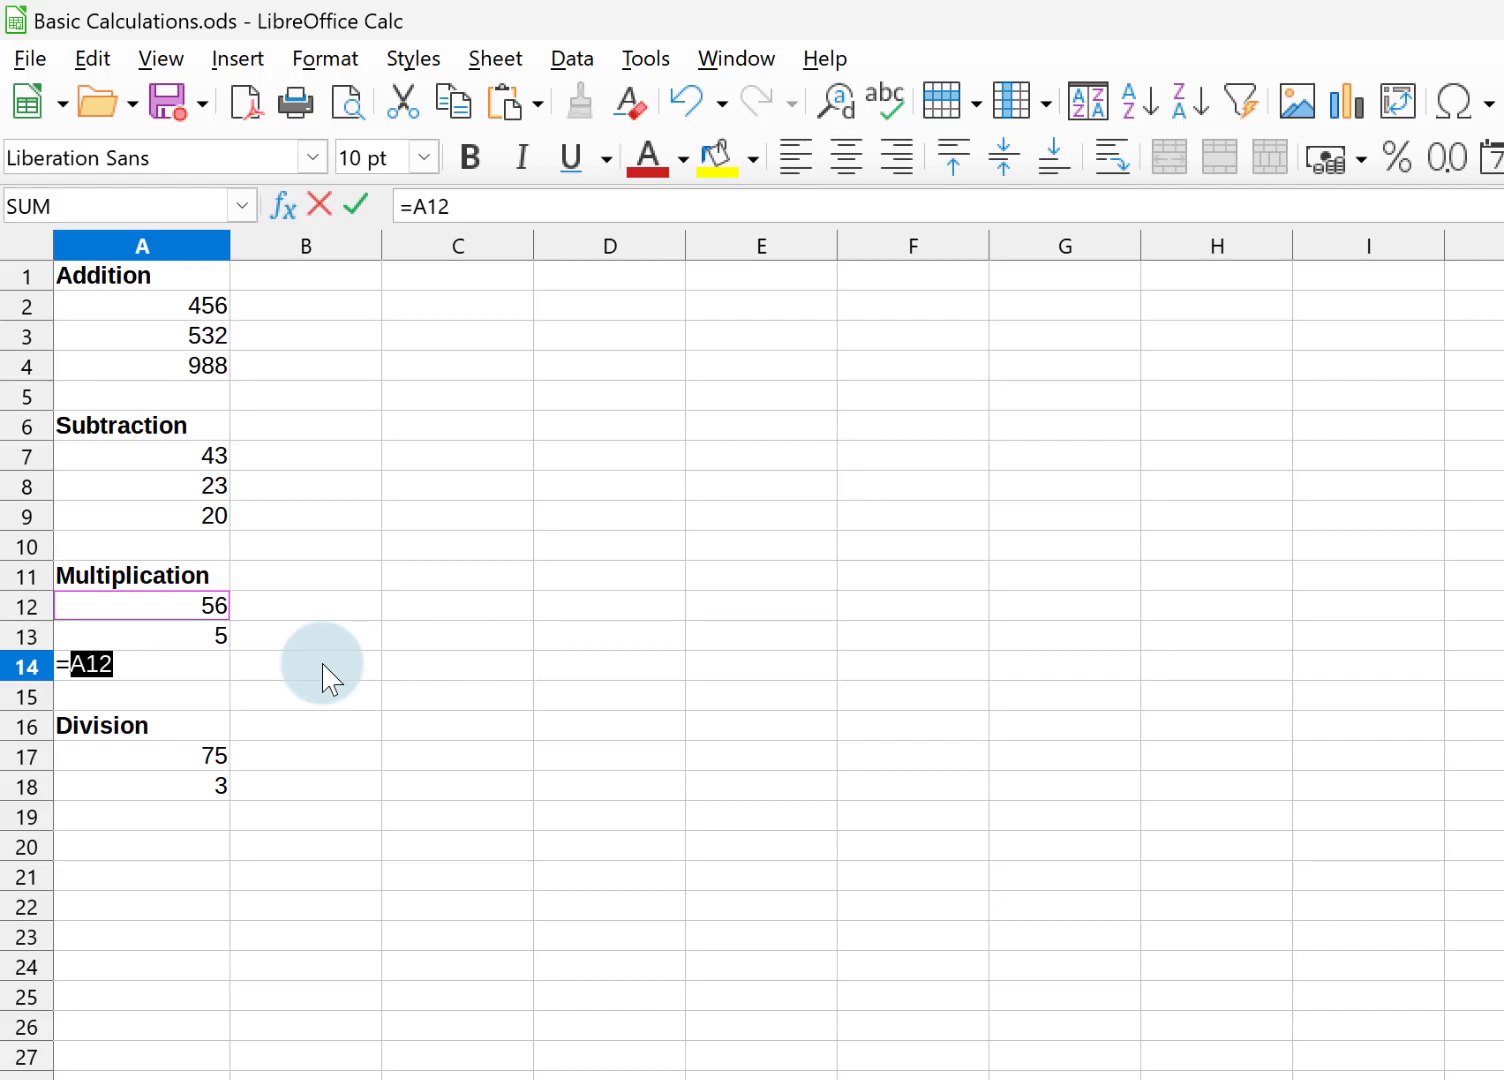
type("*")
left_click(212, 640)
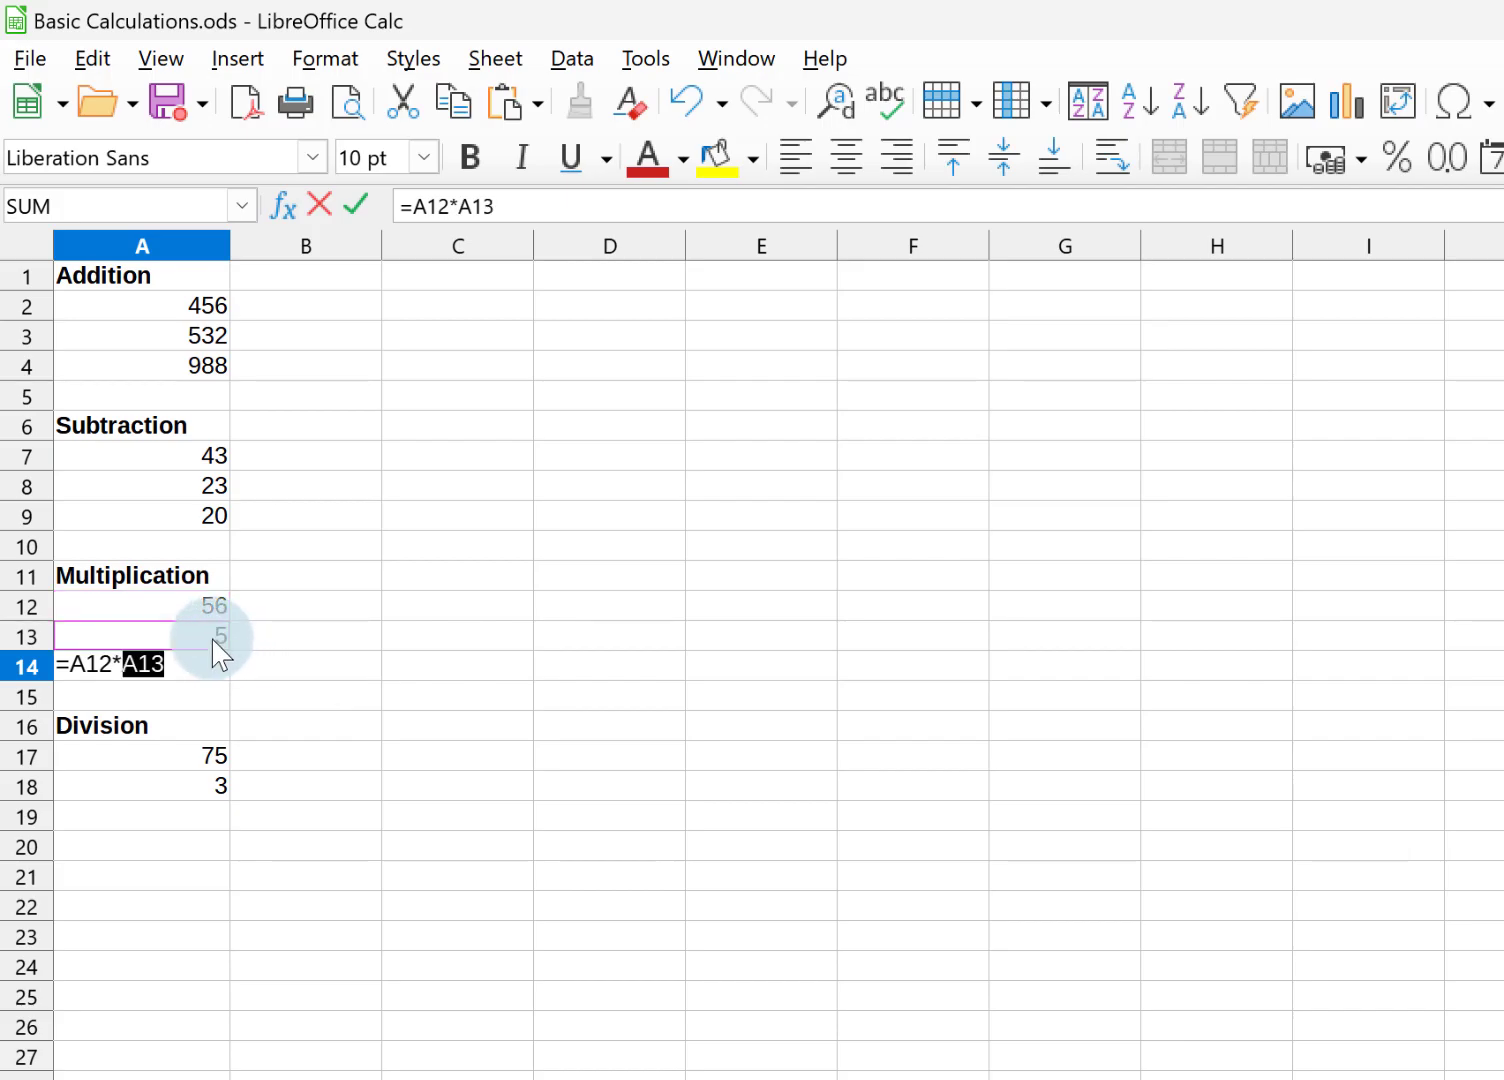
key("Return")
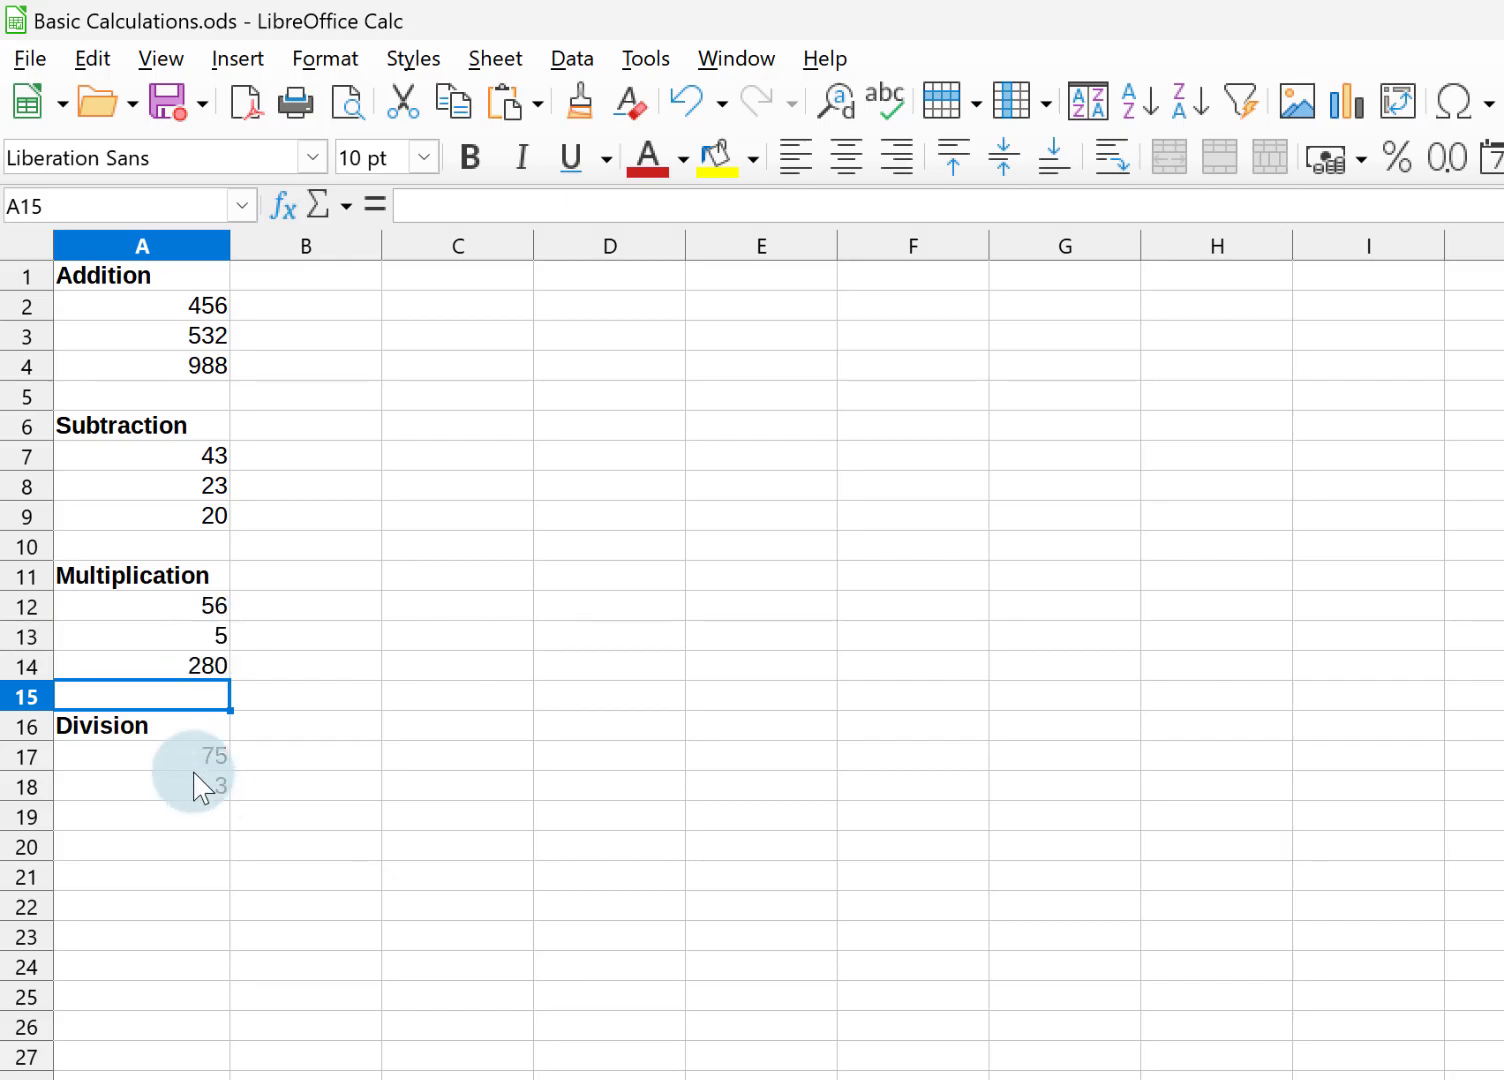
Change A12 to 25 so the product in A14 becomes 125.
left_click(181, 608)
type("25")
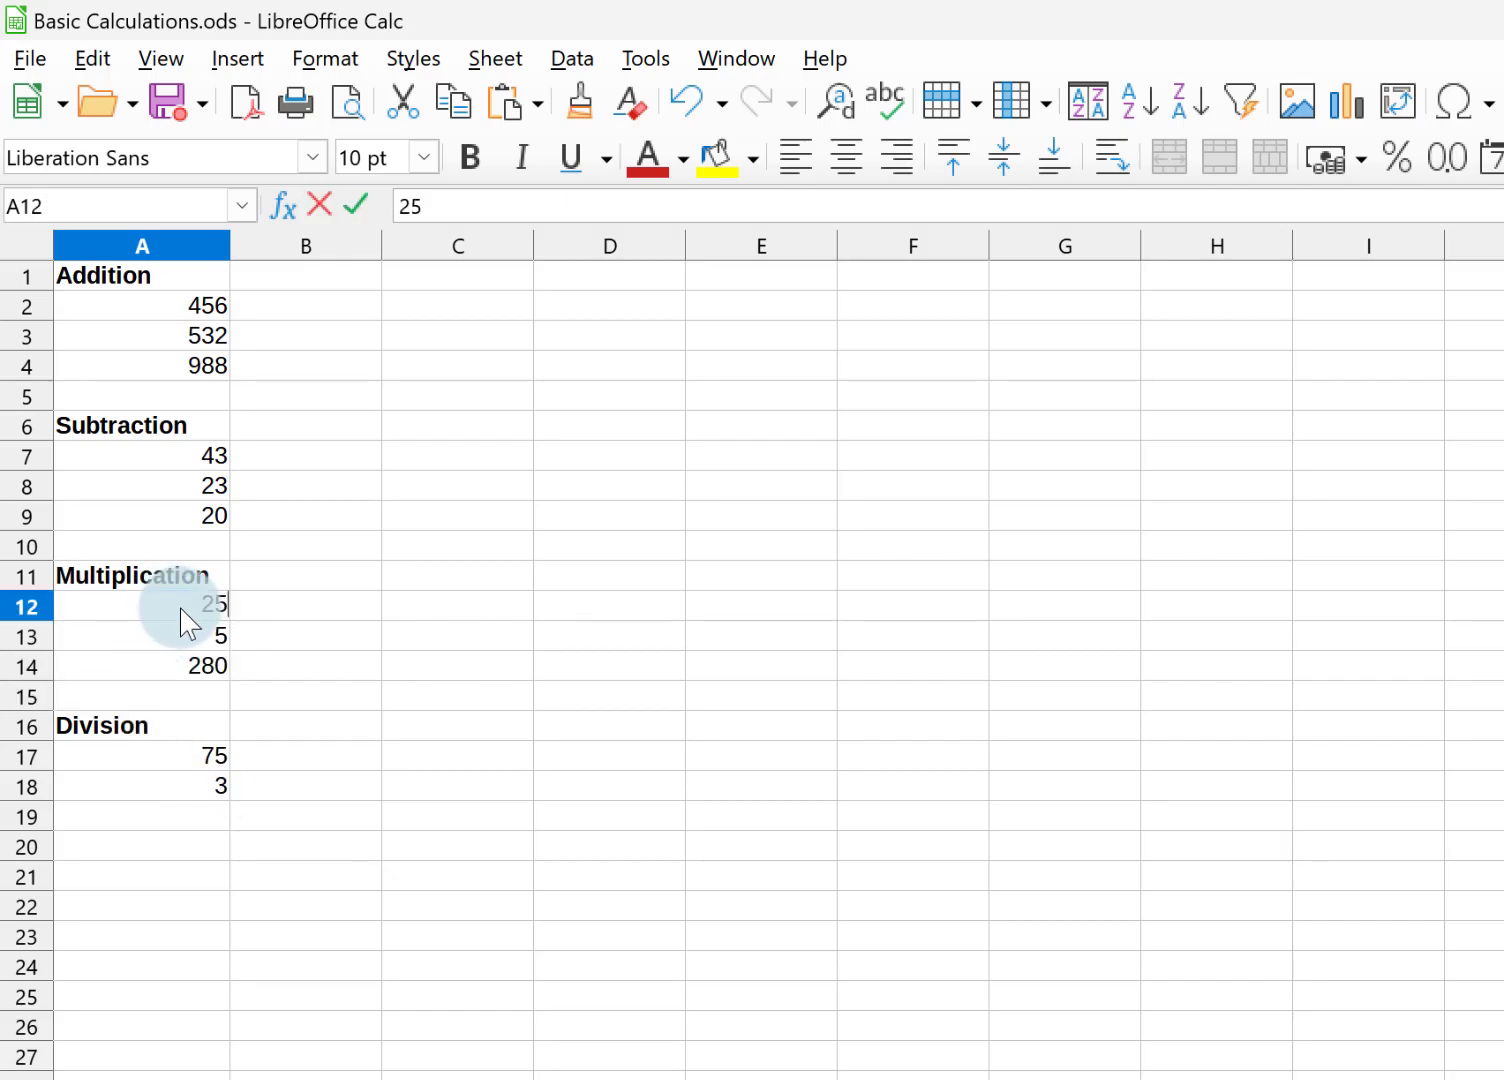
key("Return")
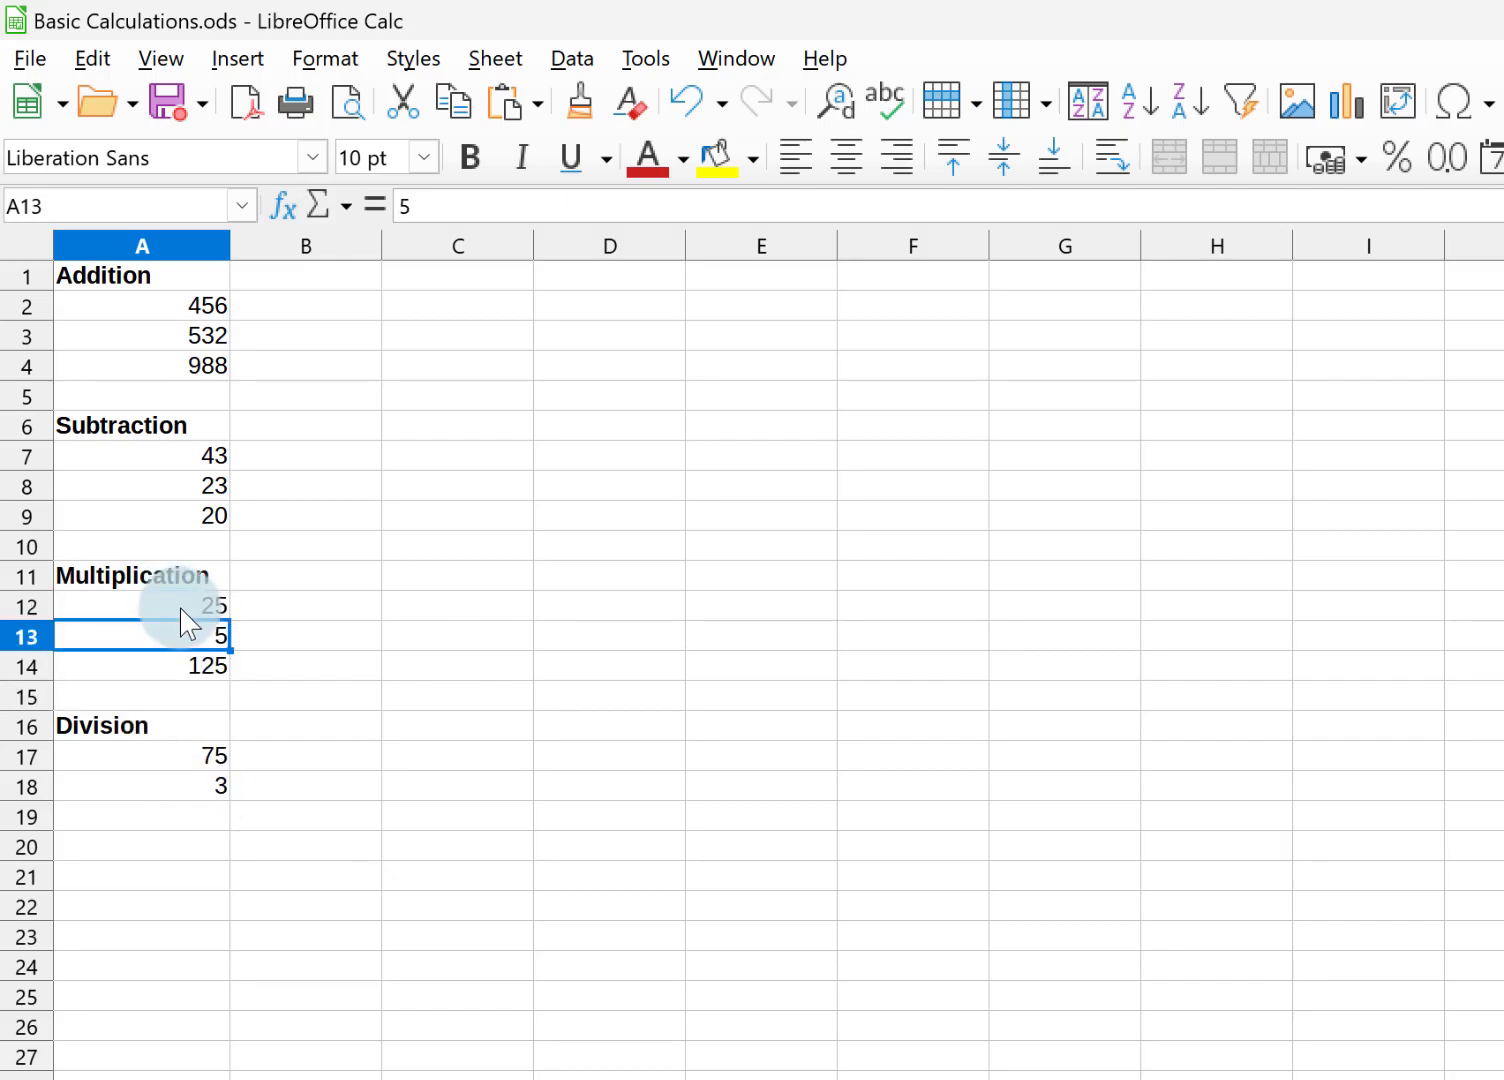
Enter =A17/A18 in A19, dividing 75 by 3 to give 25.
left_click(182, 815)
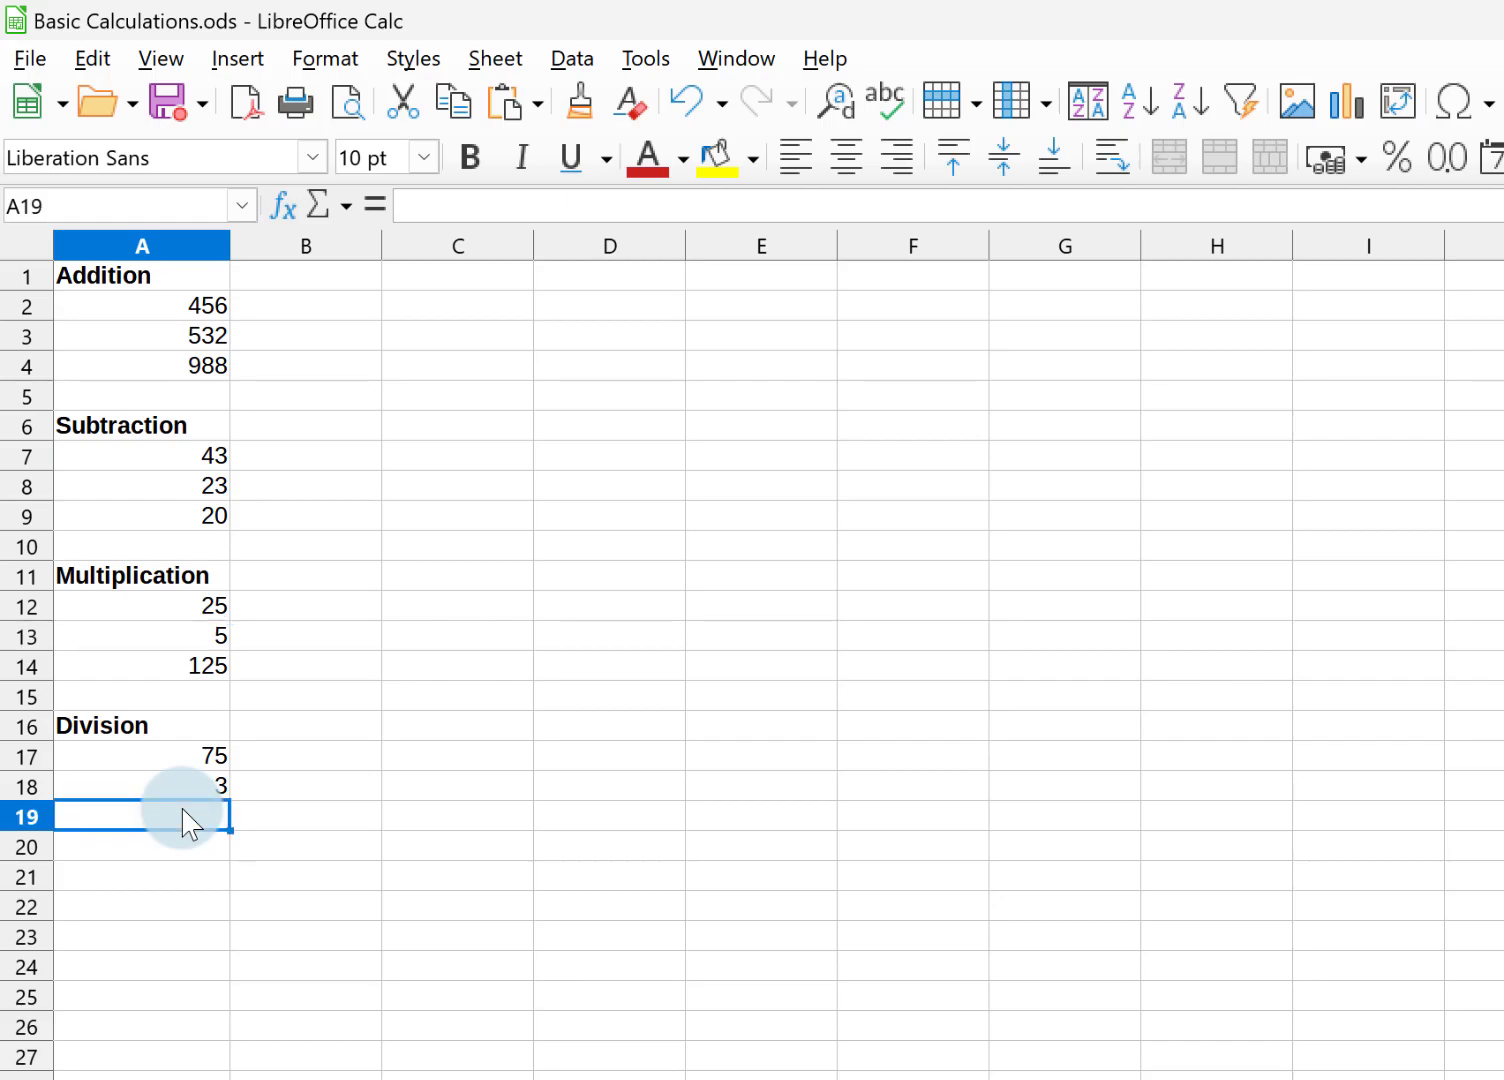
type("=")
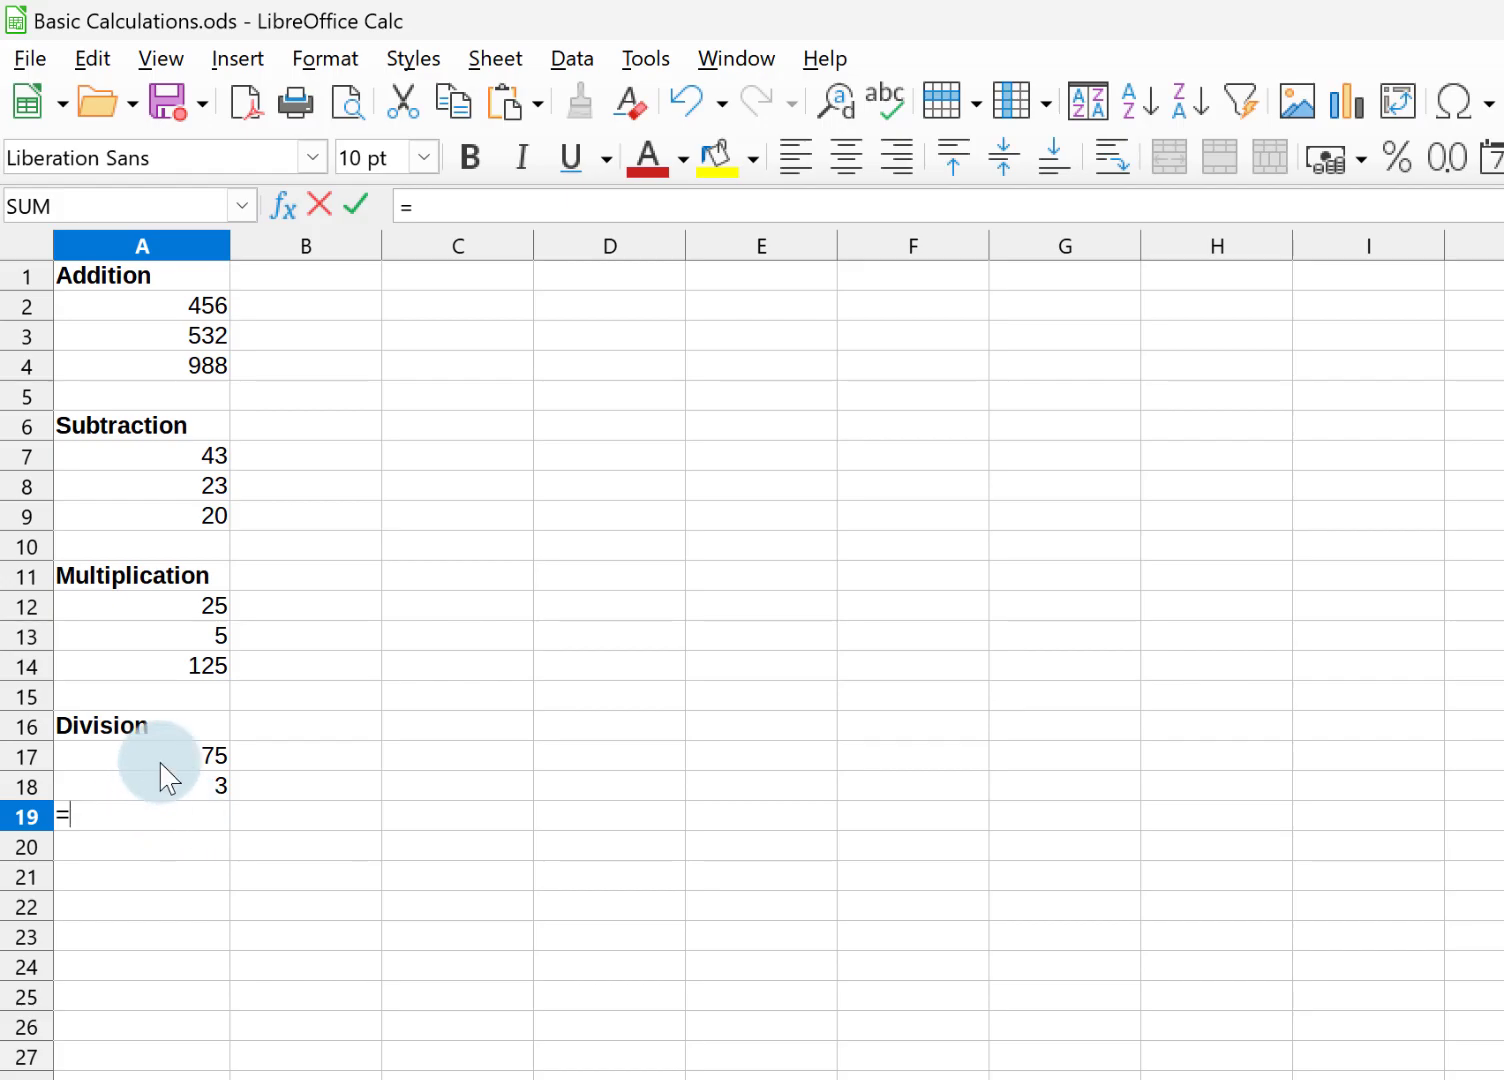
left_click(161, 764)
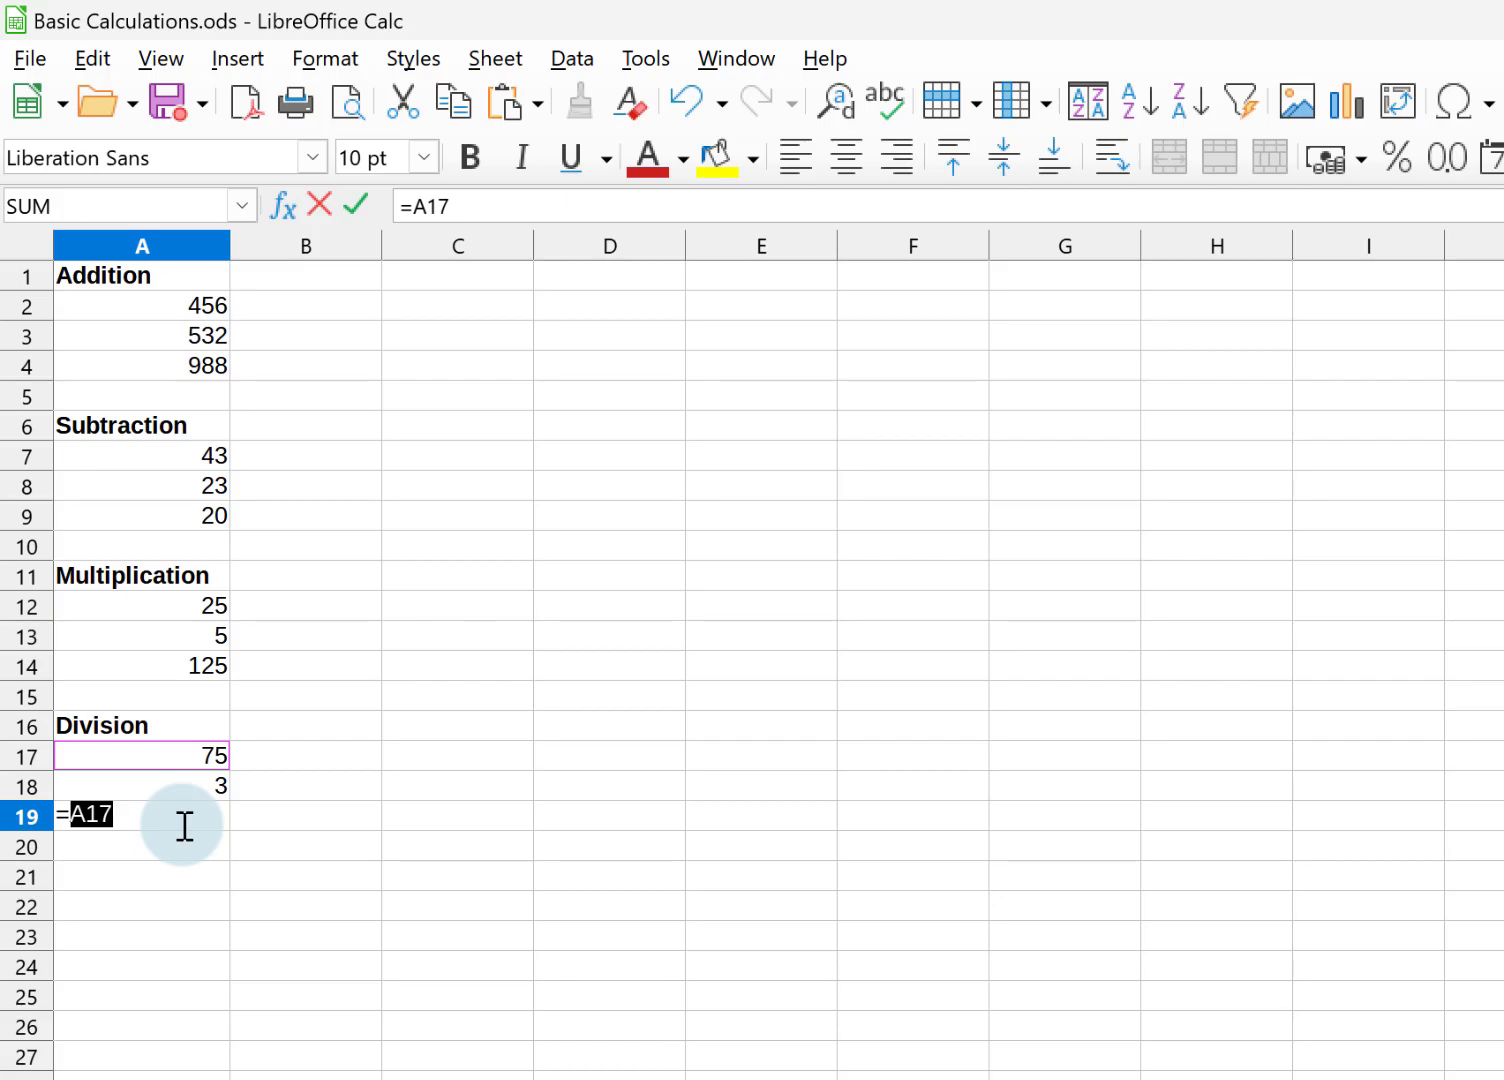
type("/")
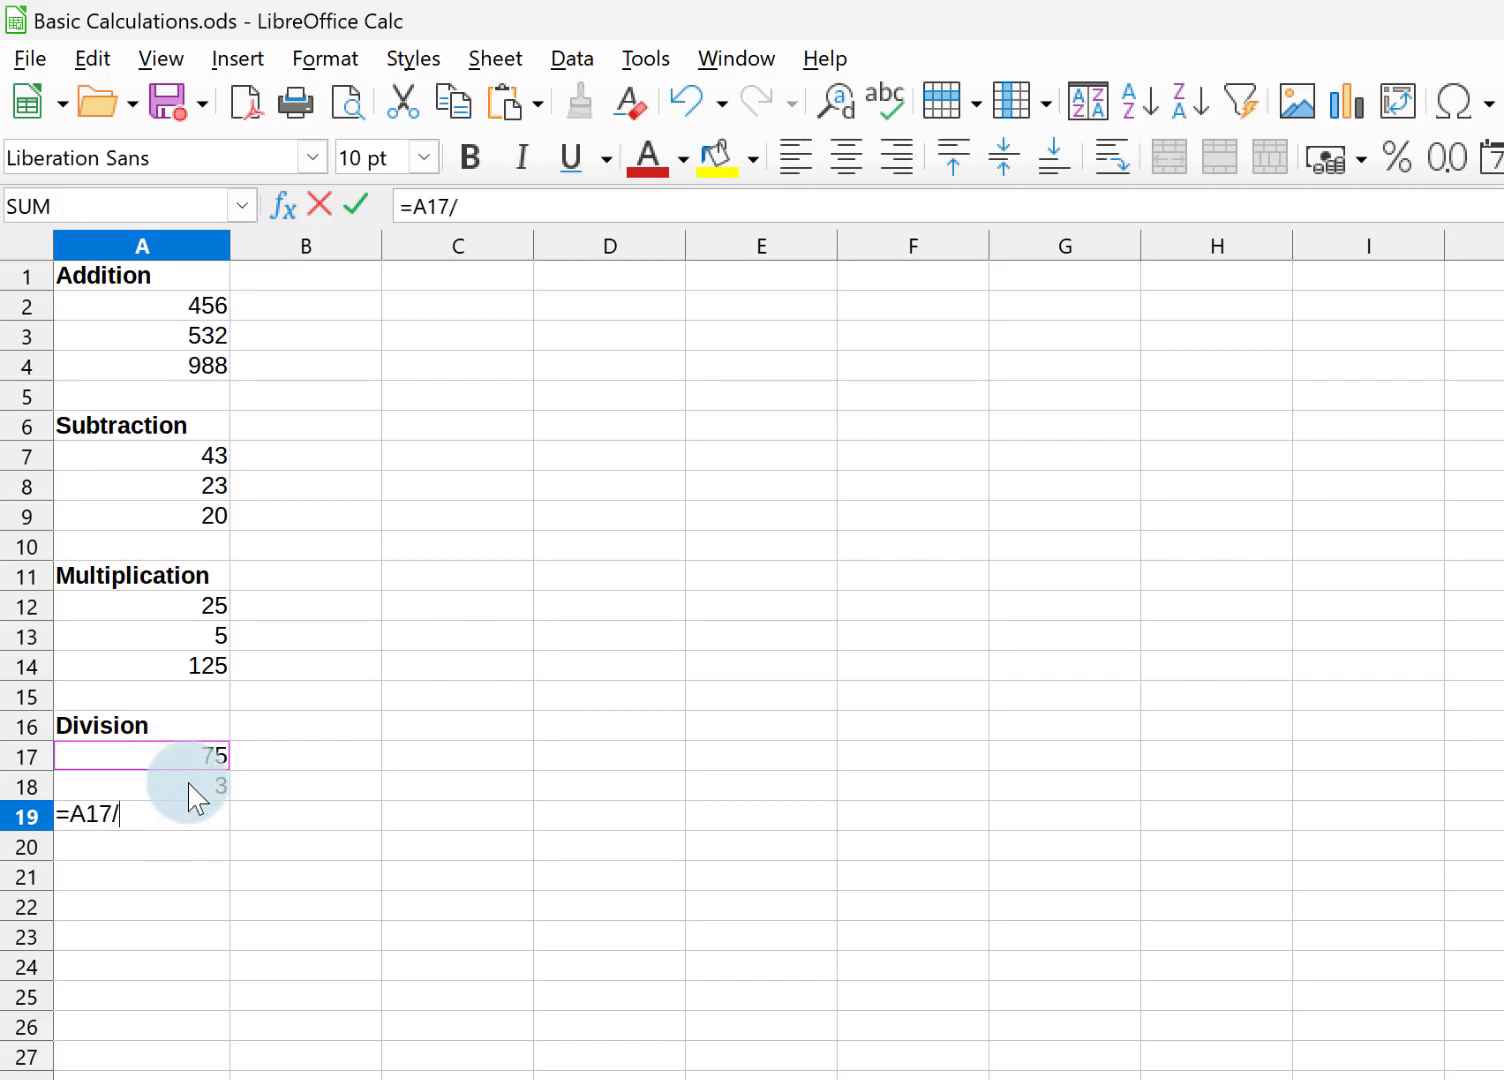
left_click(190, 787)
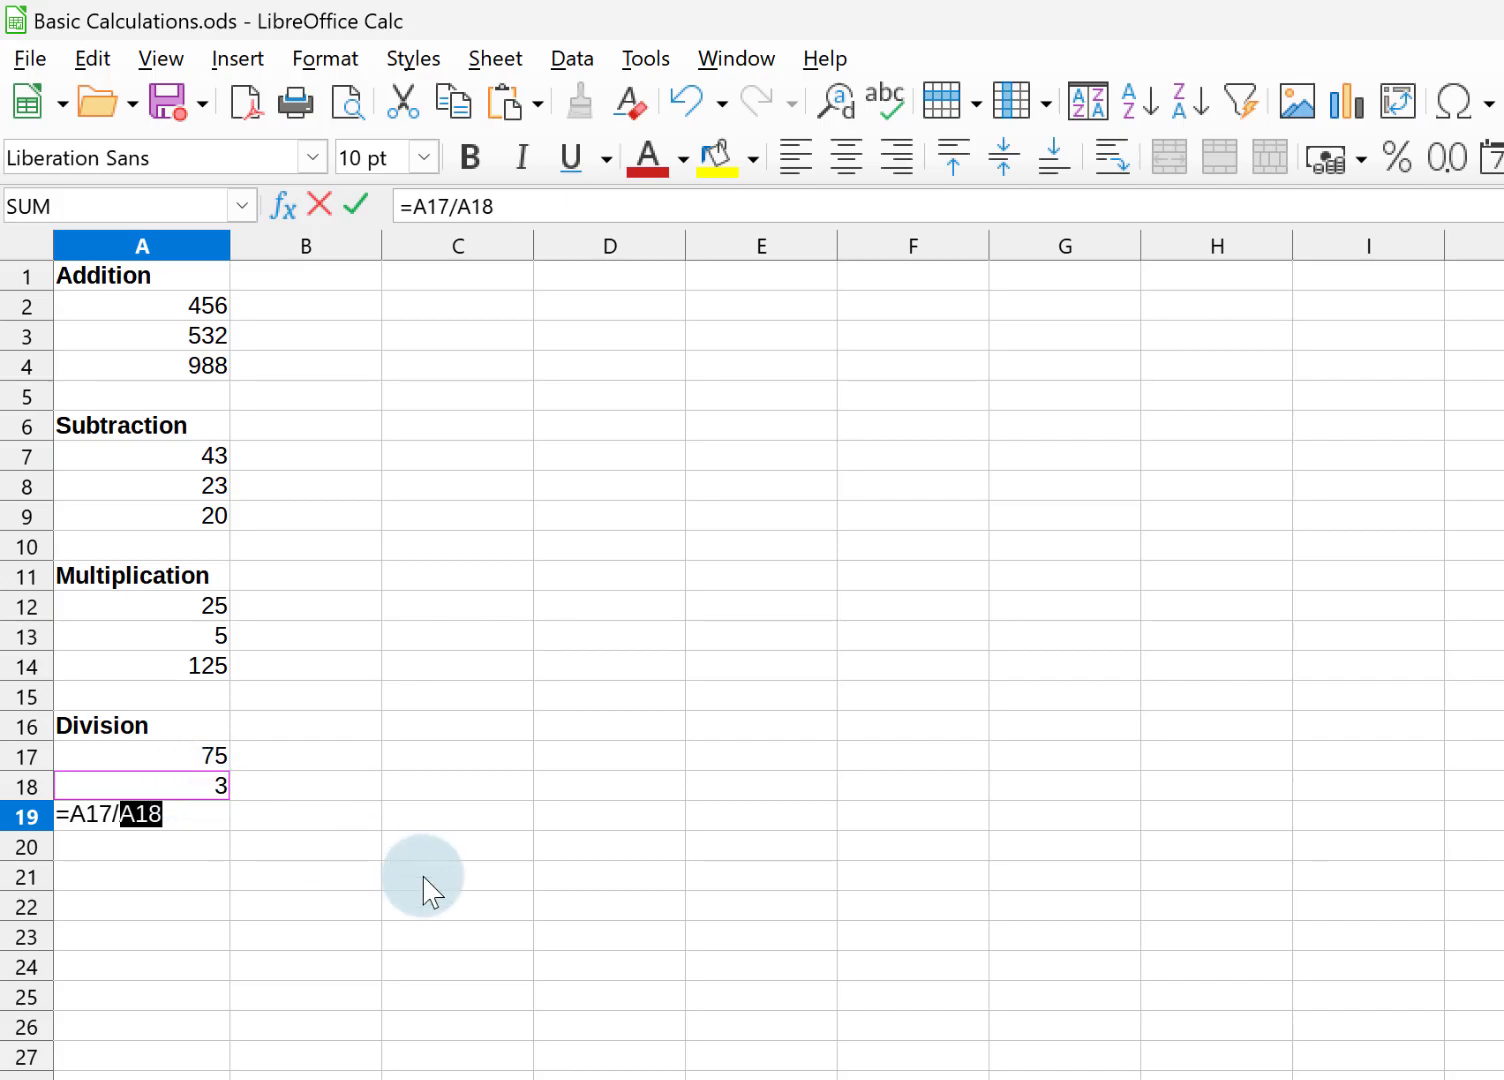
key("Return")
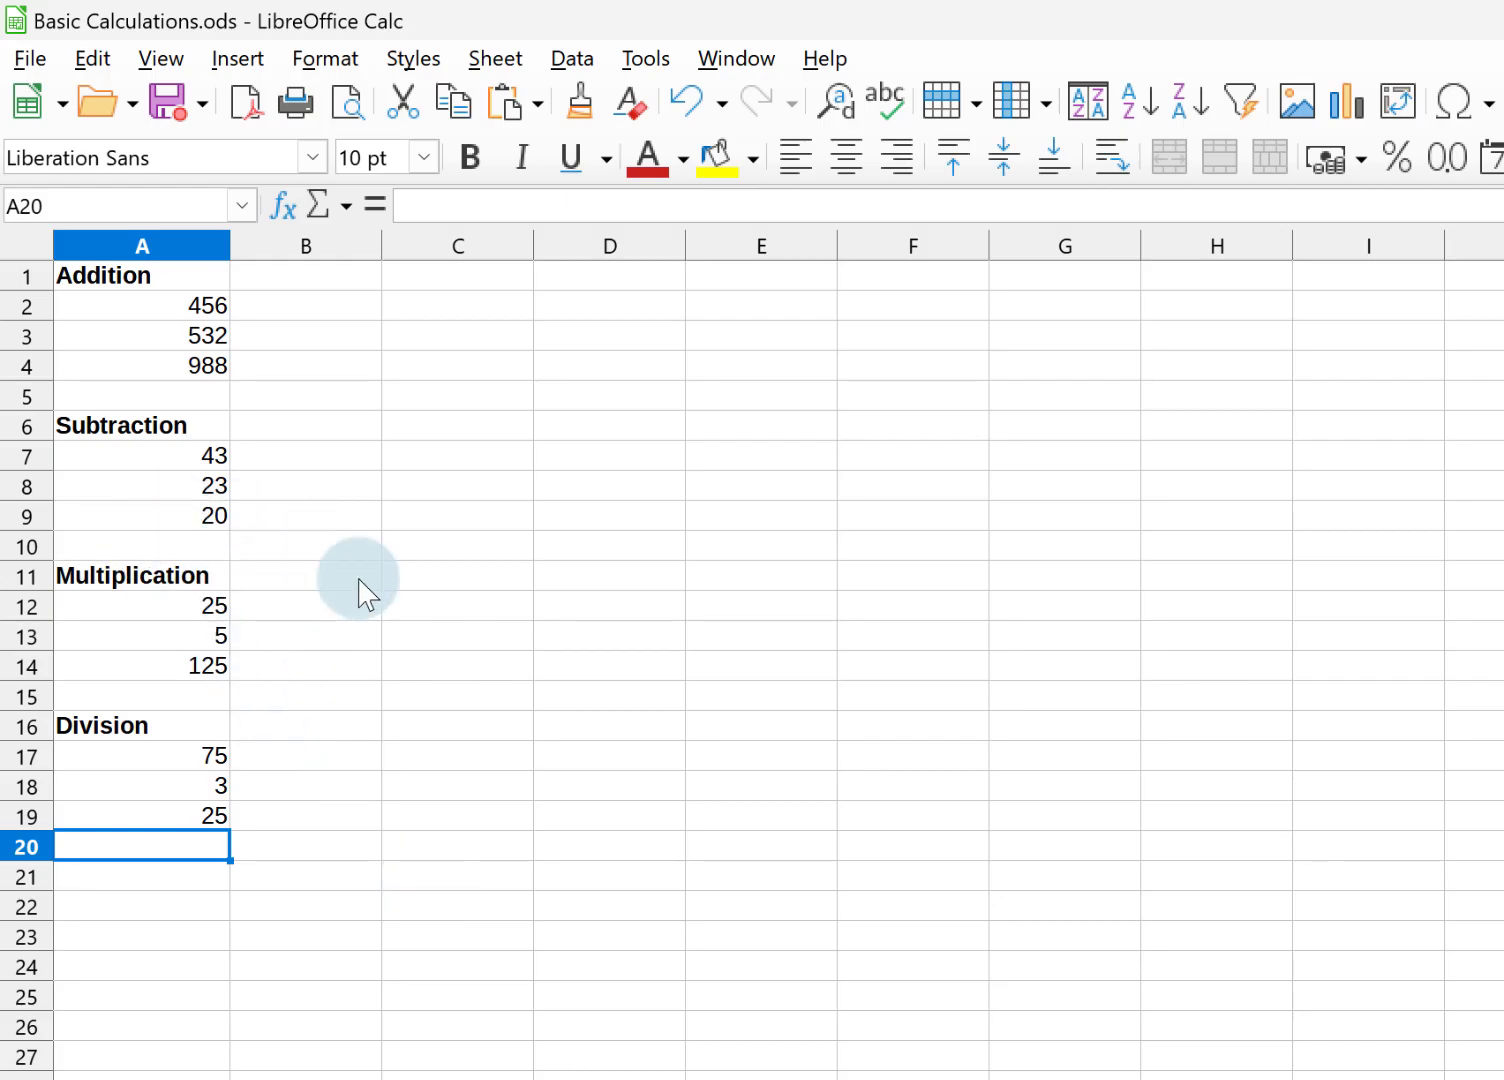
left_click(178, 380)
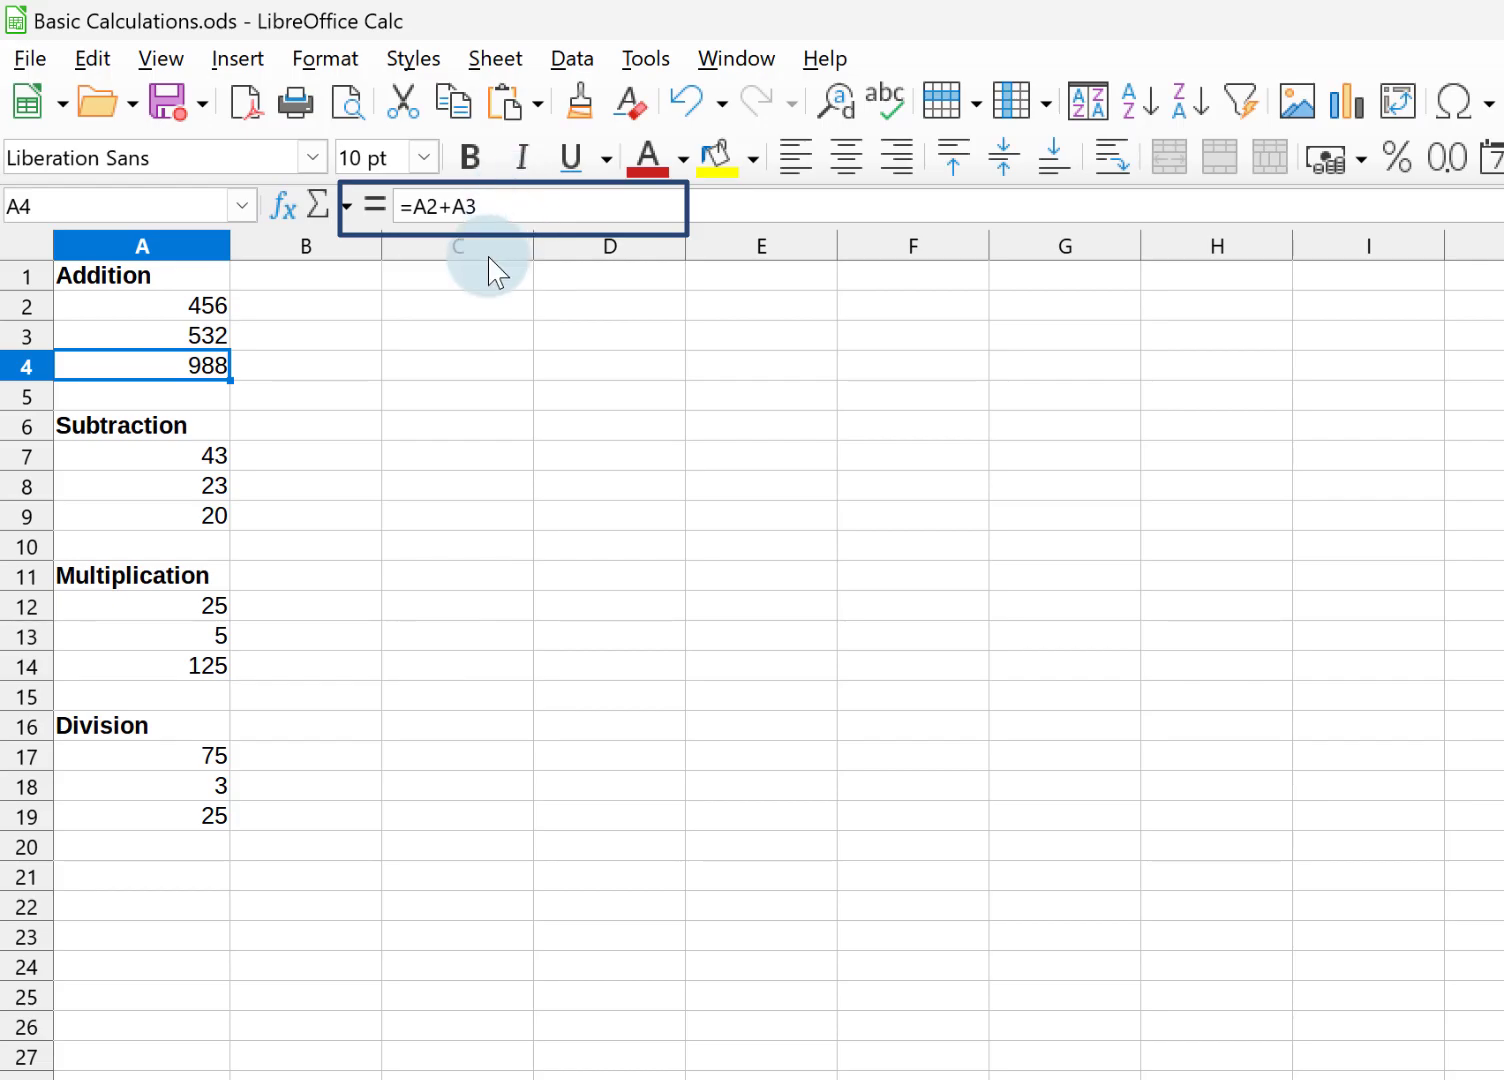
left_click(347, 573)
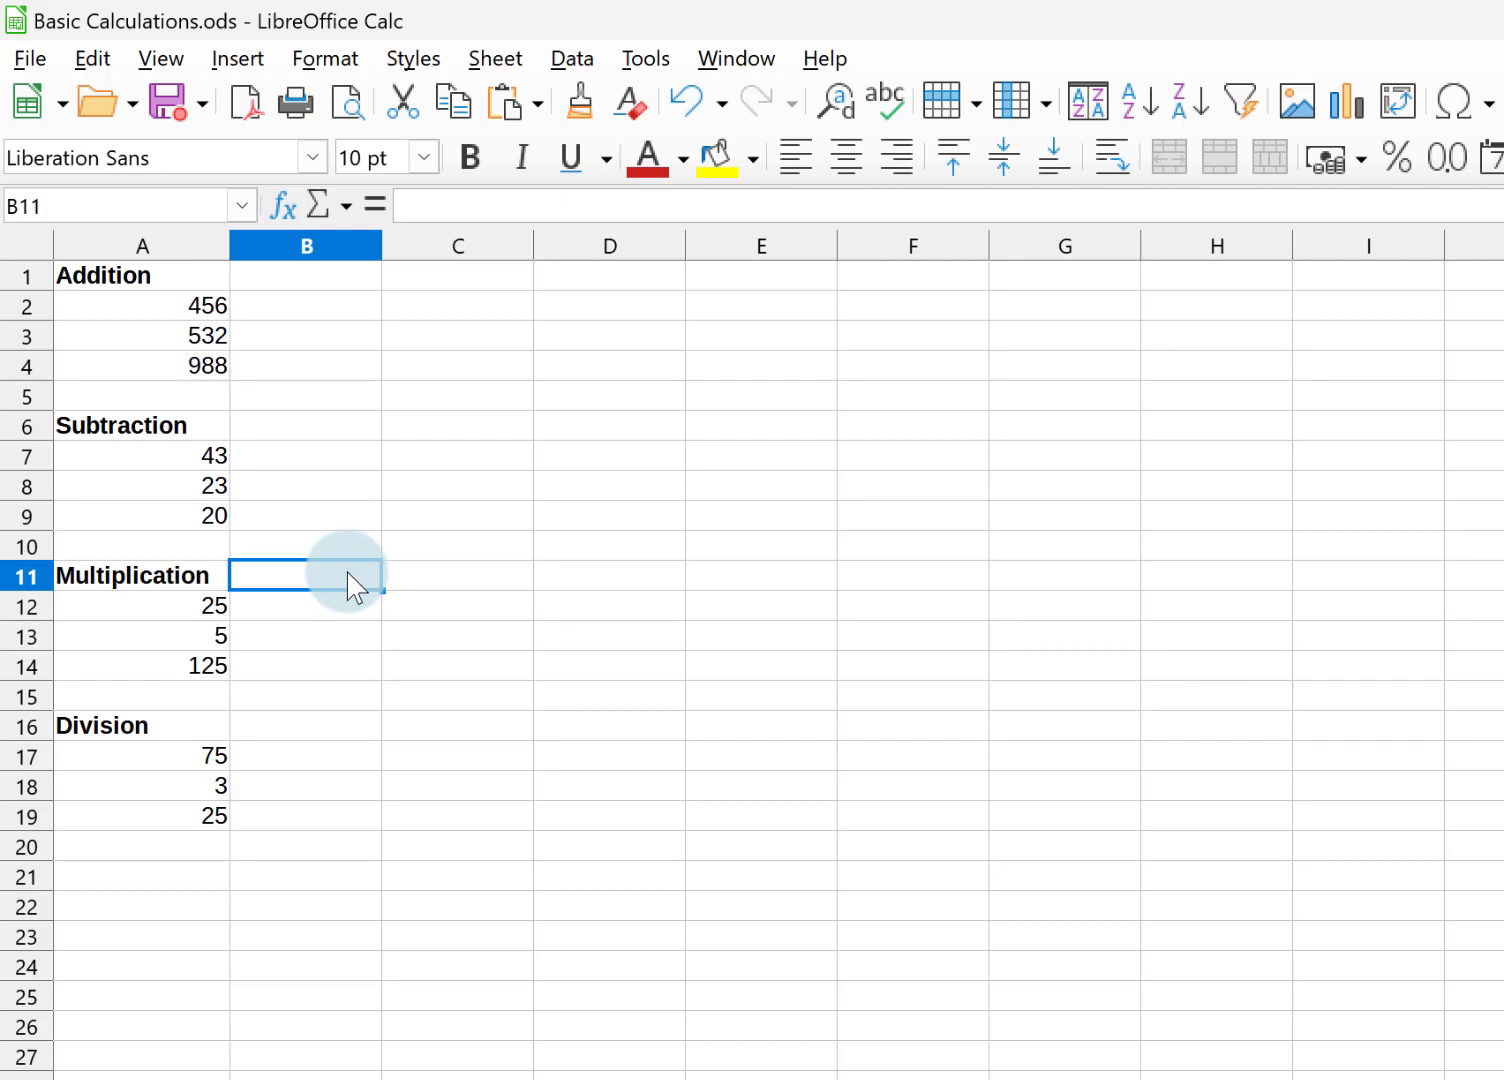
left_click(158, 60)
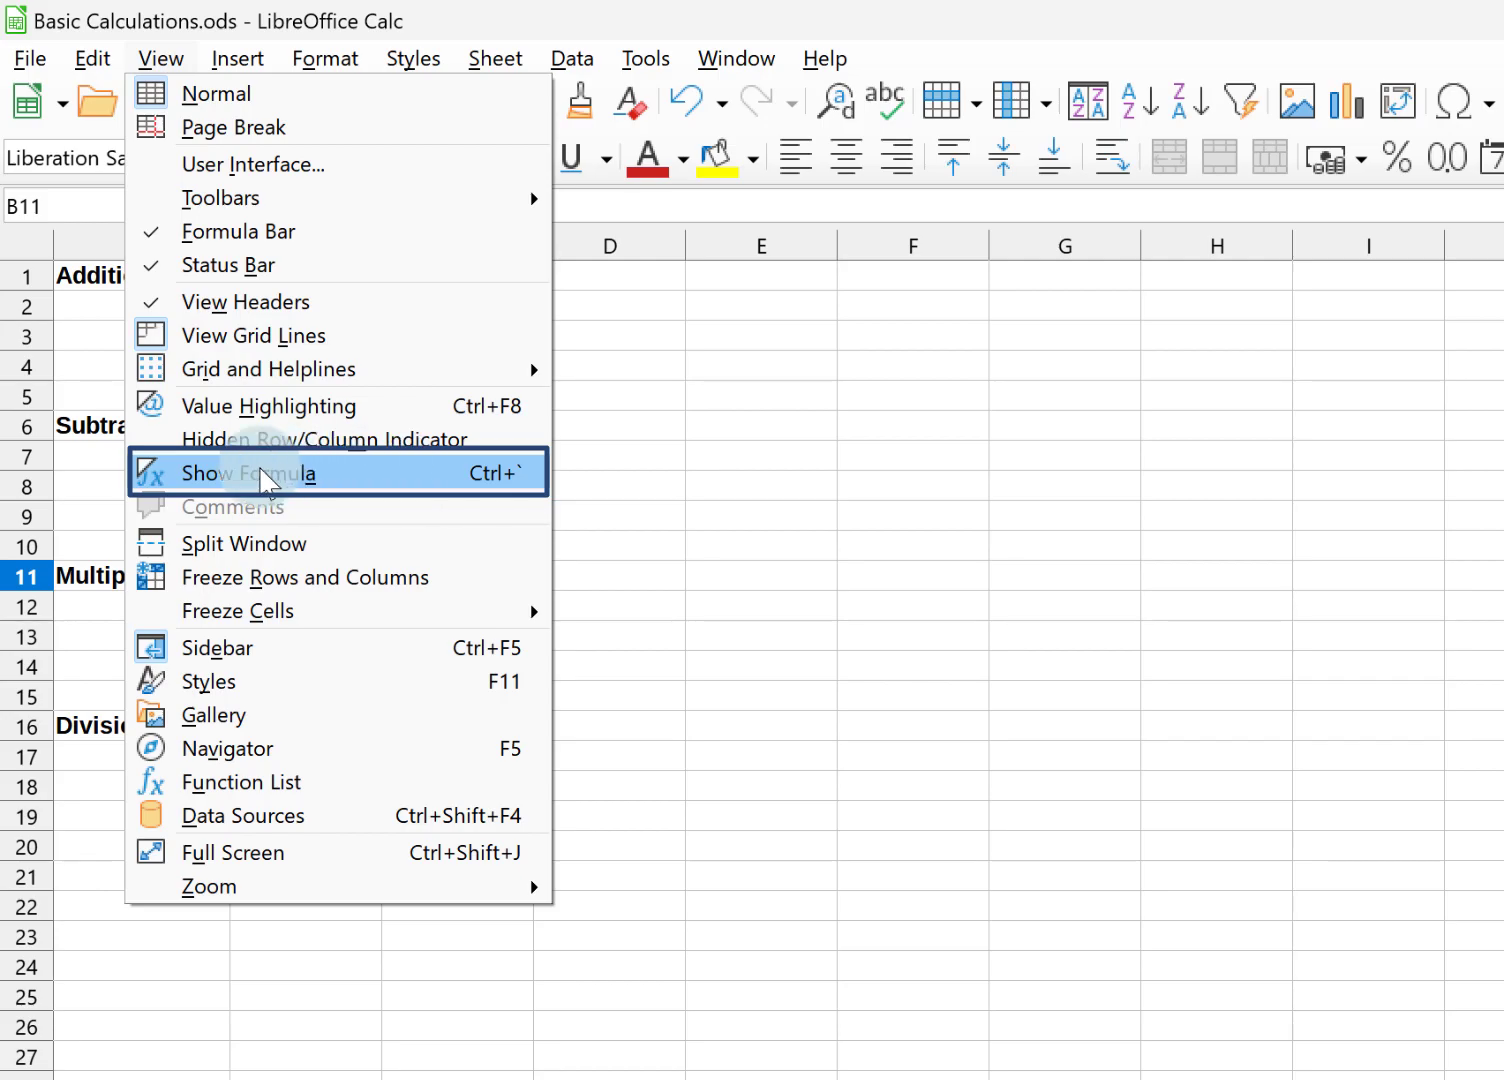
left_click(266, 478)
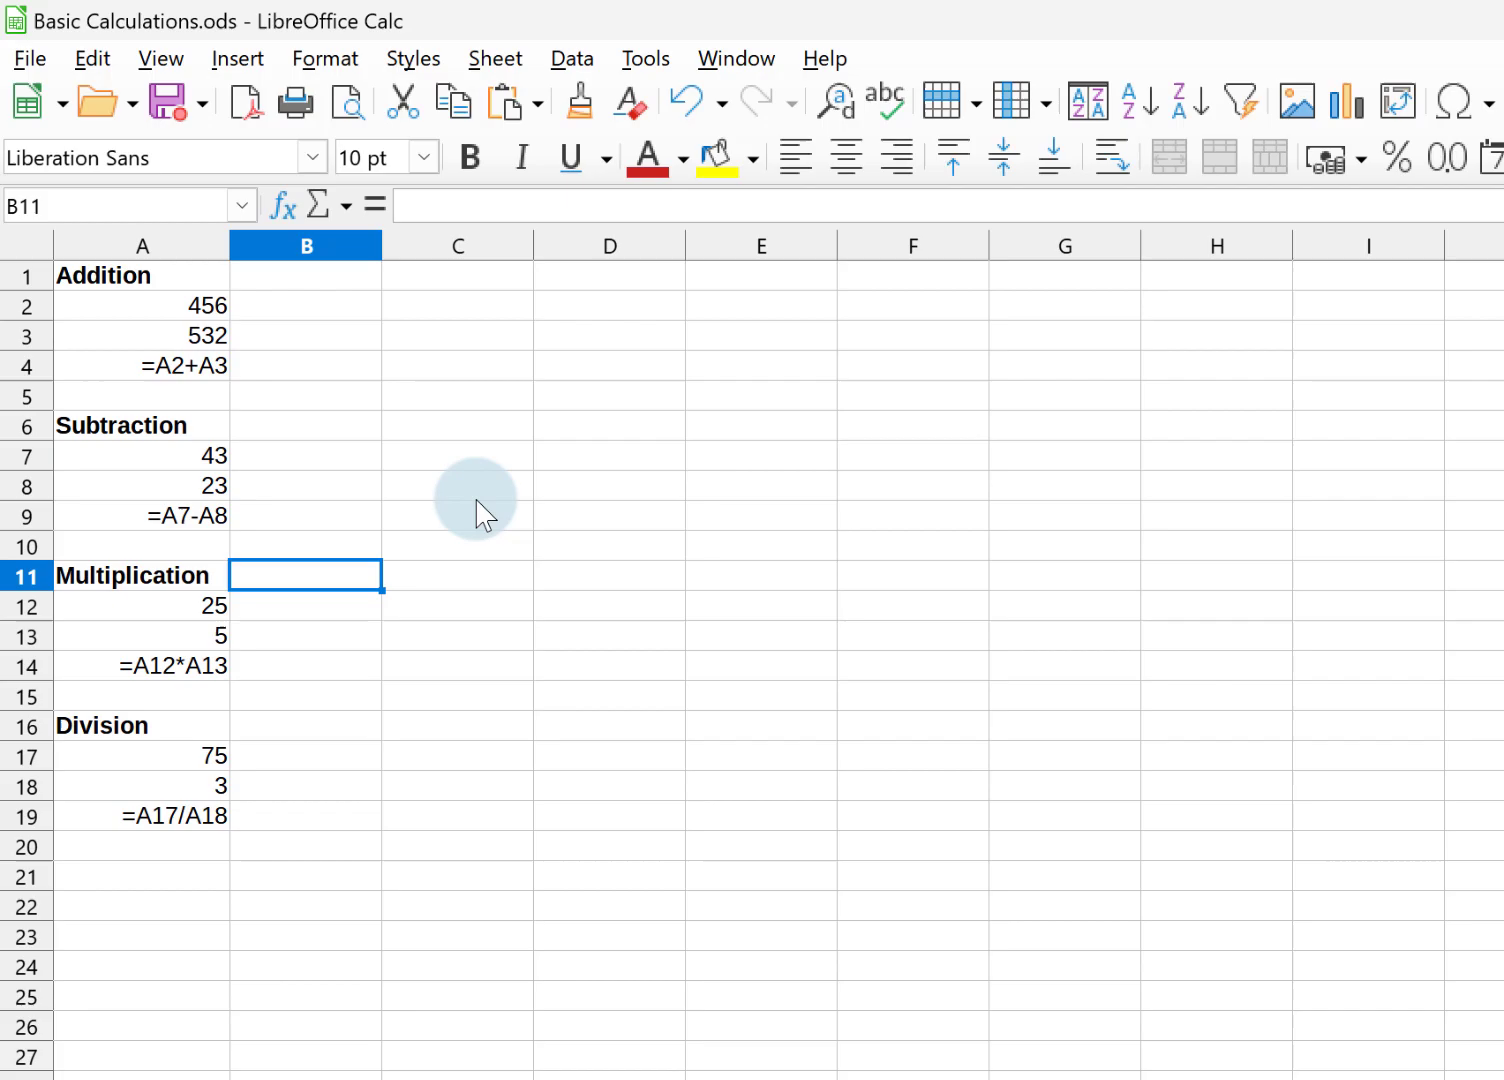
left_click(168, 62)
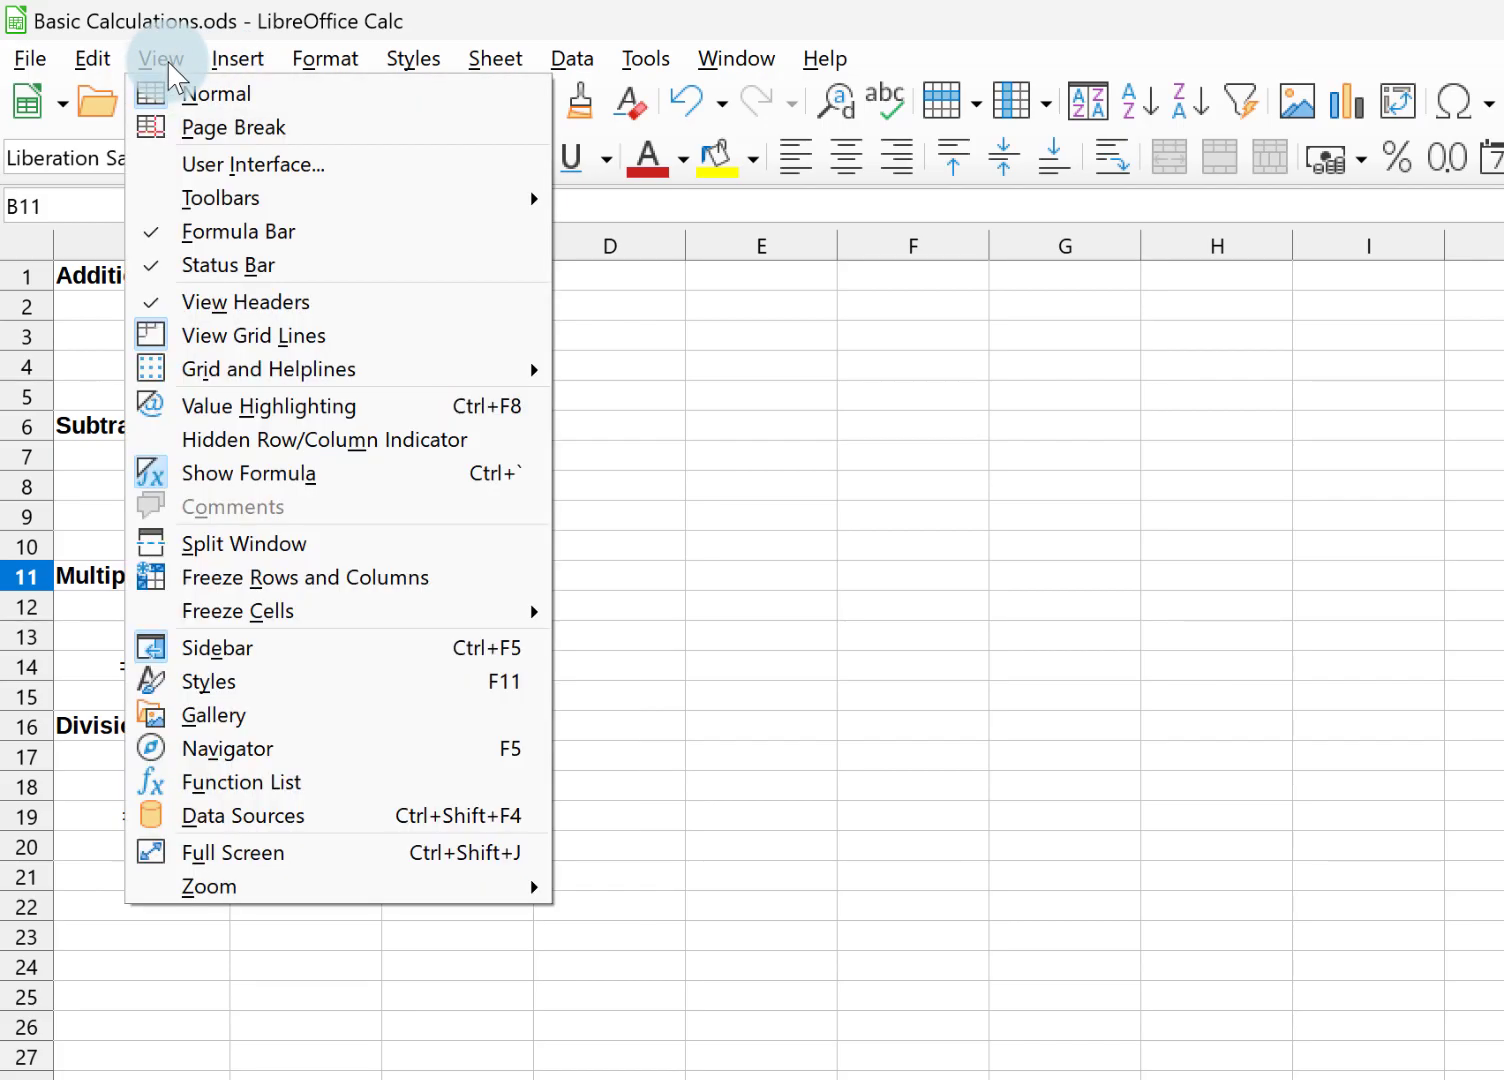
left_click(261, 461)
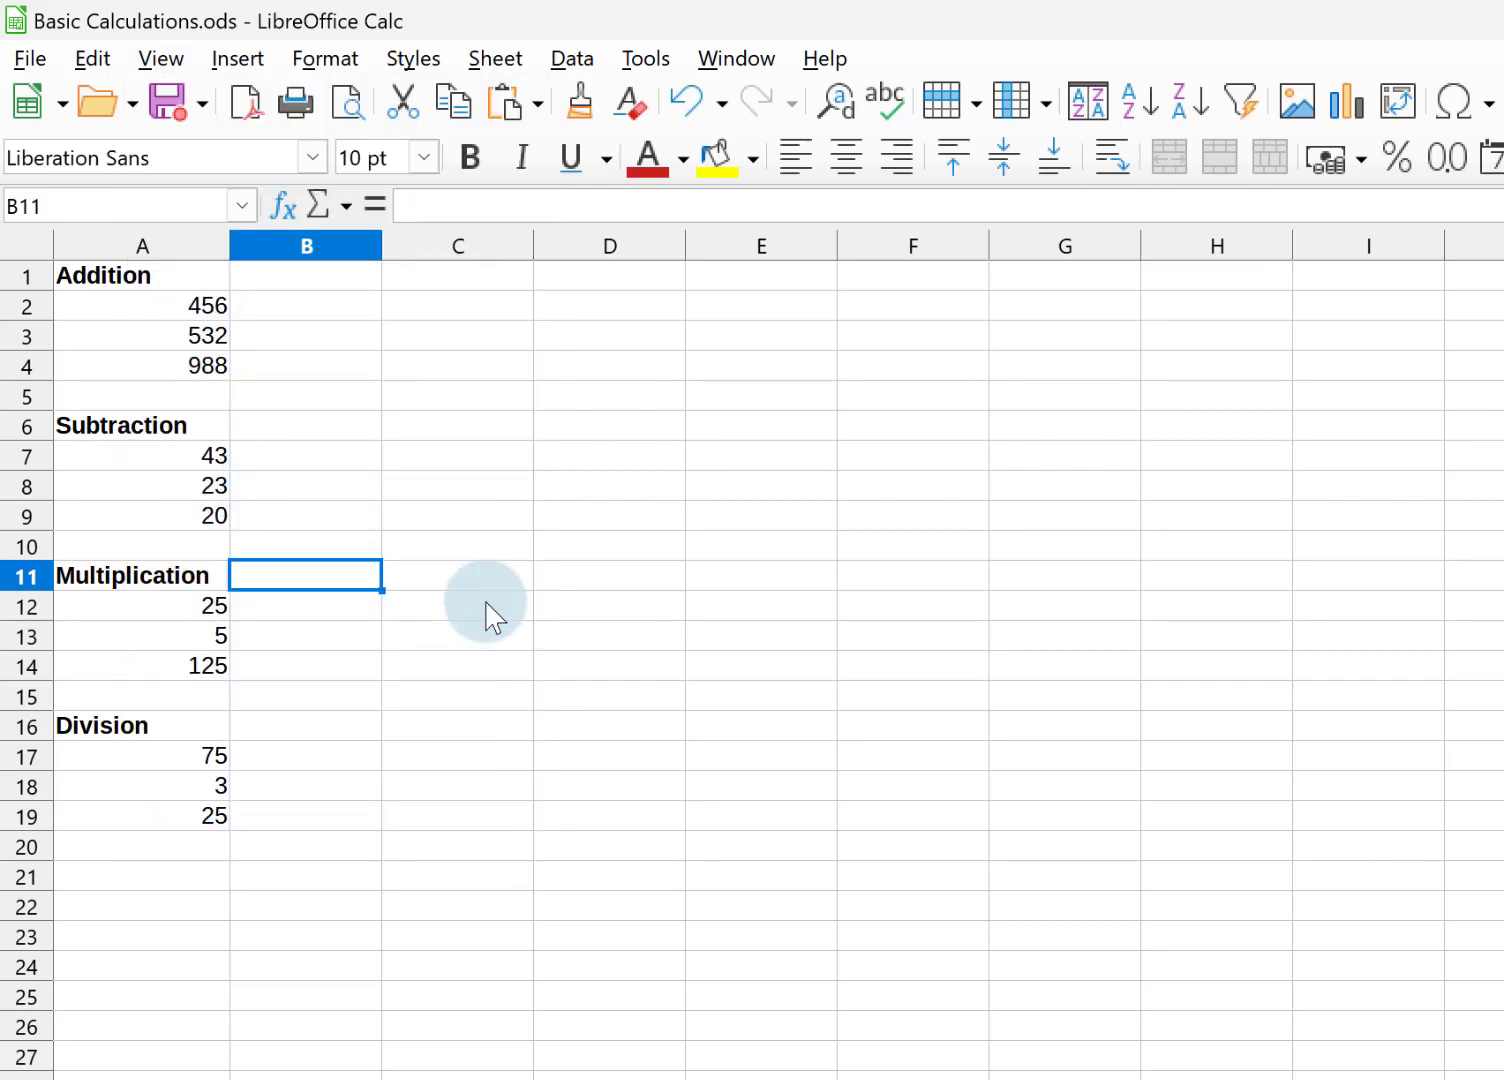
key("ctrl+grave")
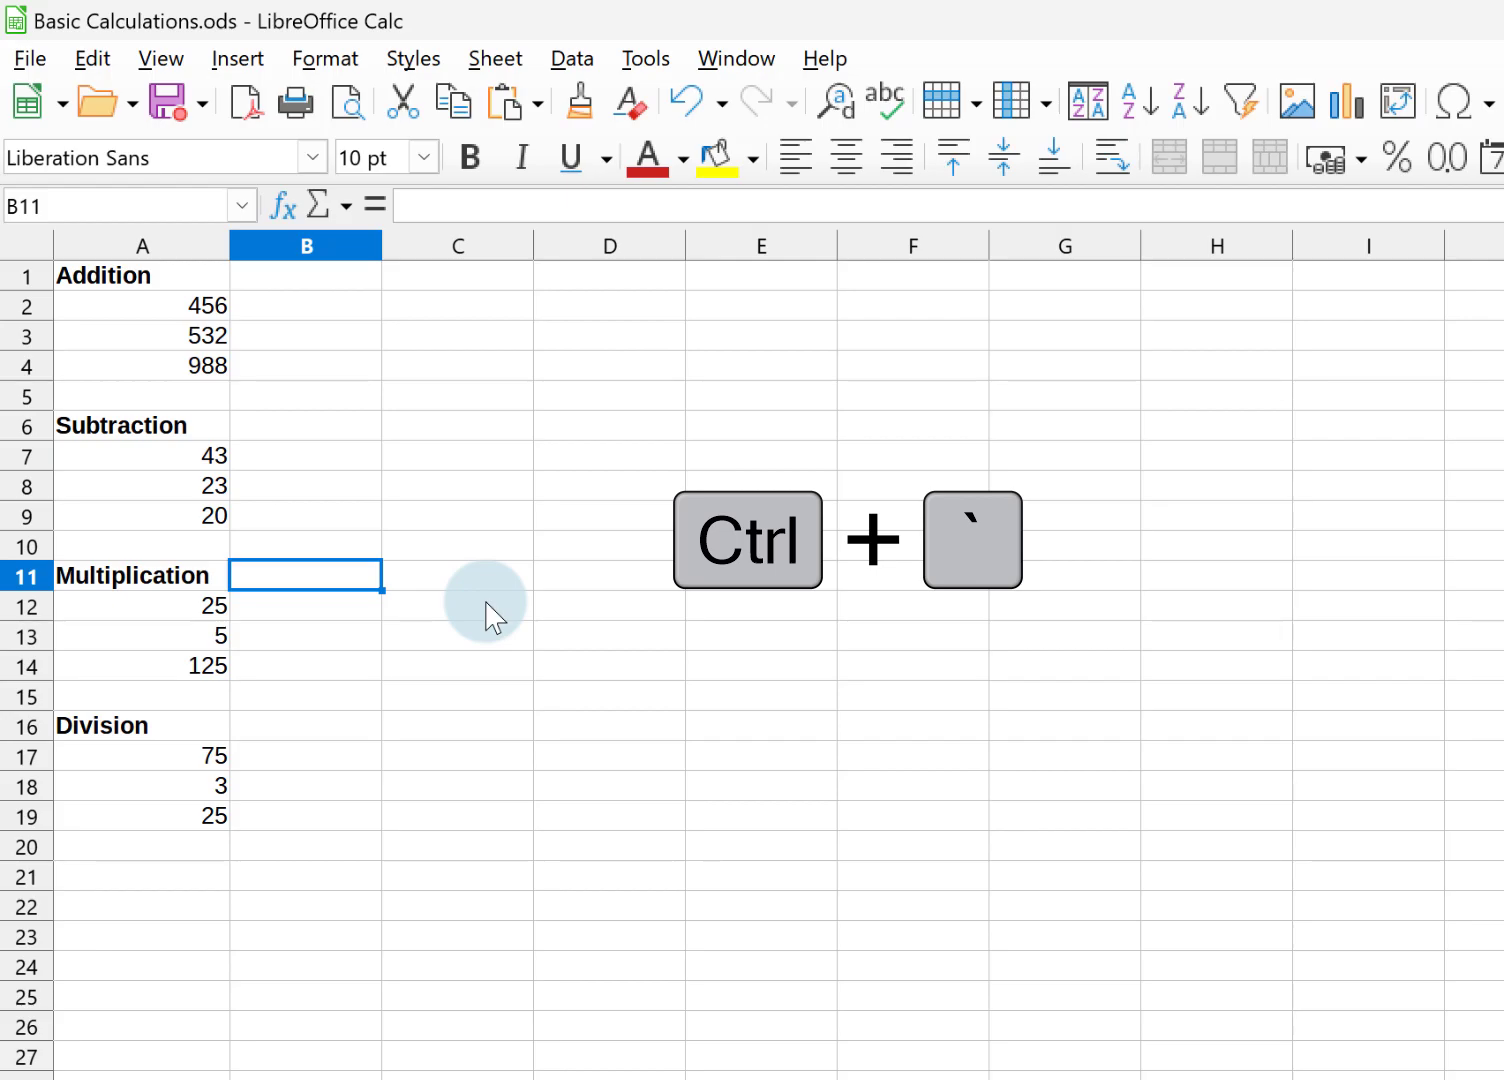
key("ctrl+grave")
key("ctrl+grave")
key("ctrl+grave")
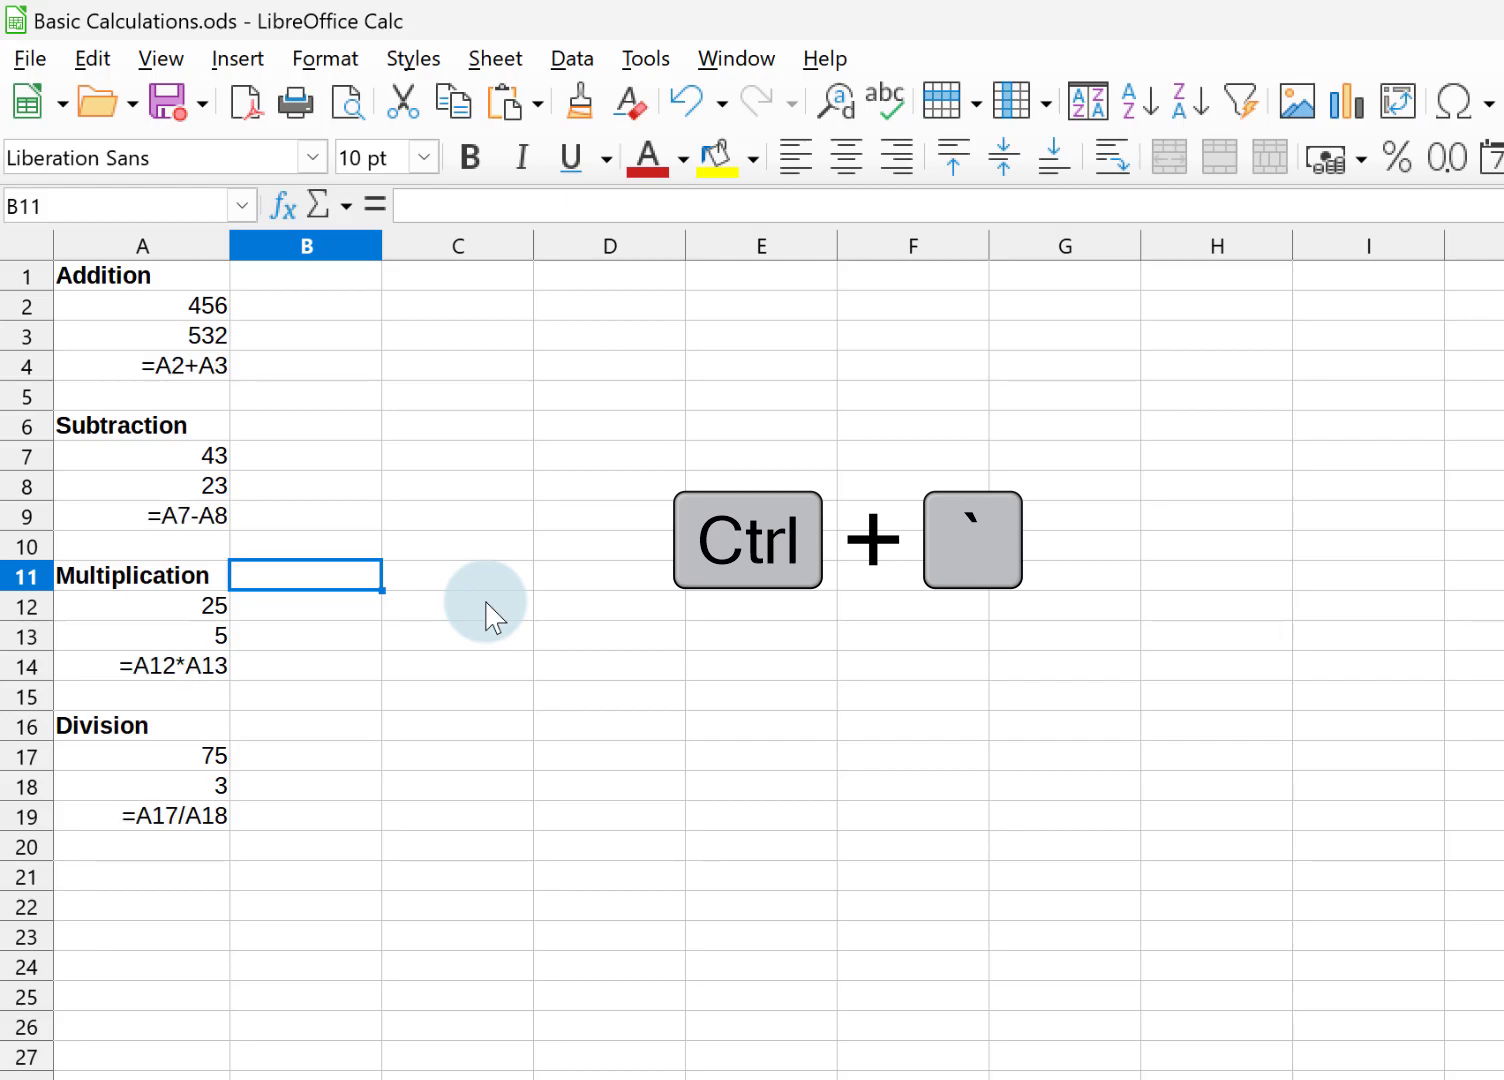
key("ctrl+grave")
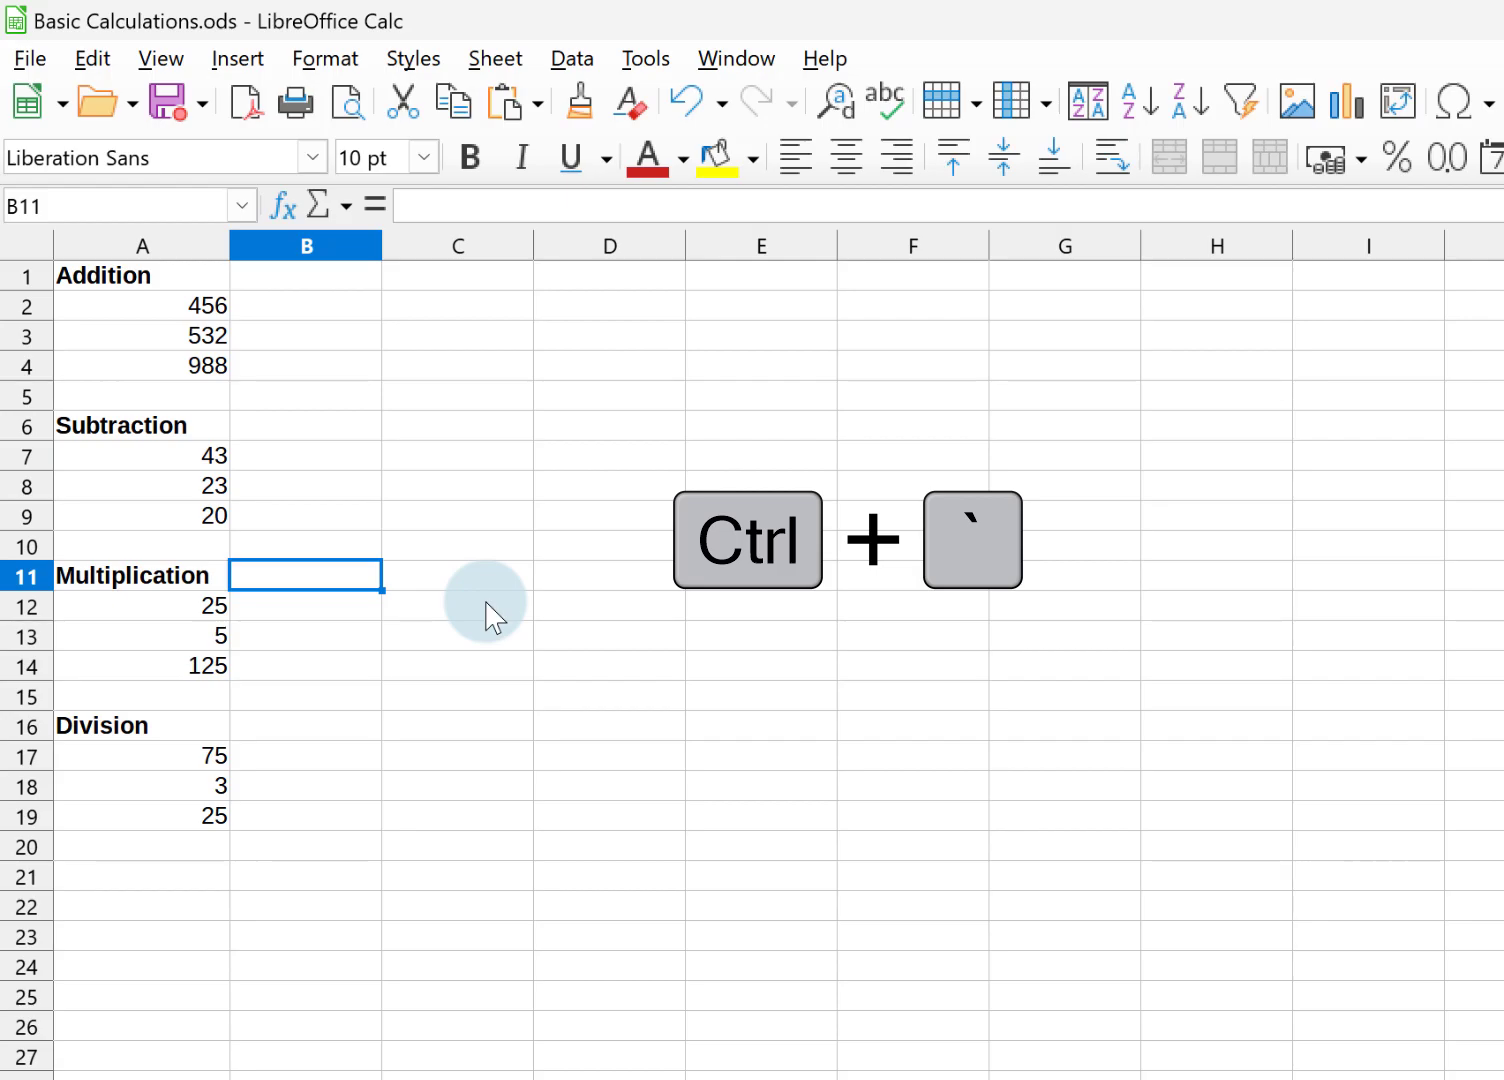
key("ctrl+grave")
key("ctrl+grave")
key("ctrl+grave")
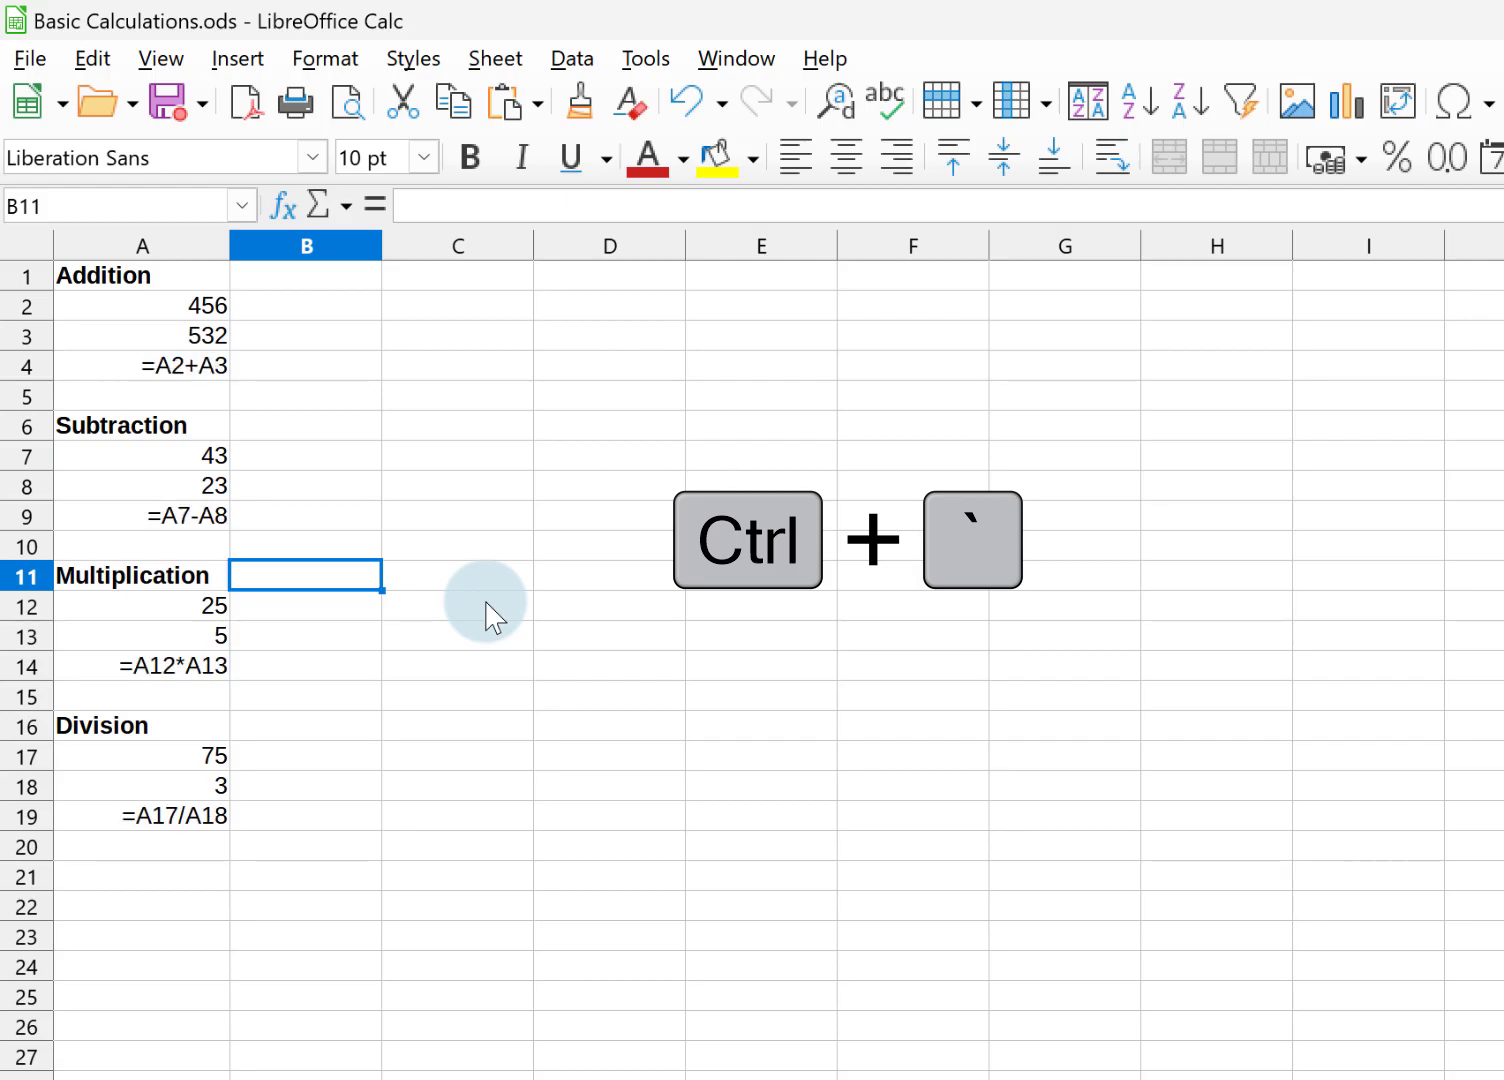
key("ctrl+grave")
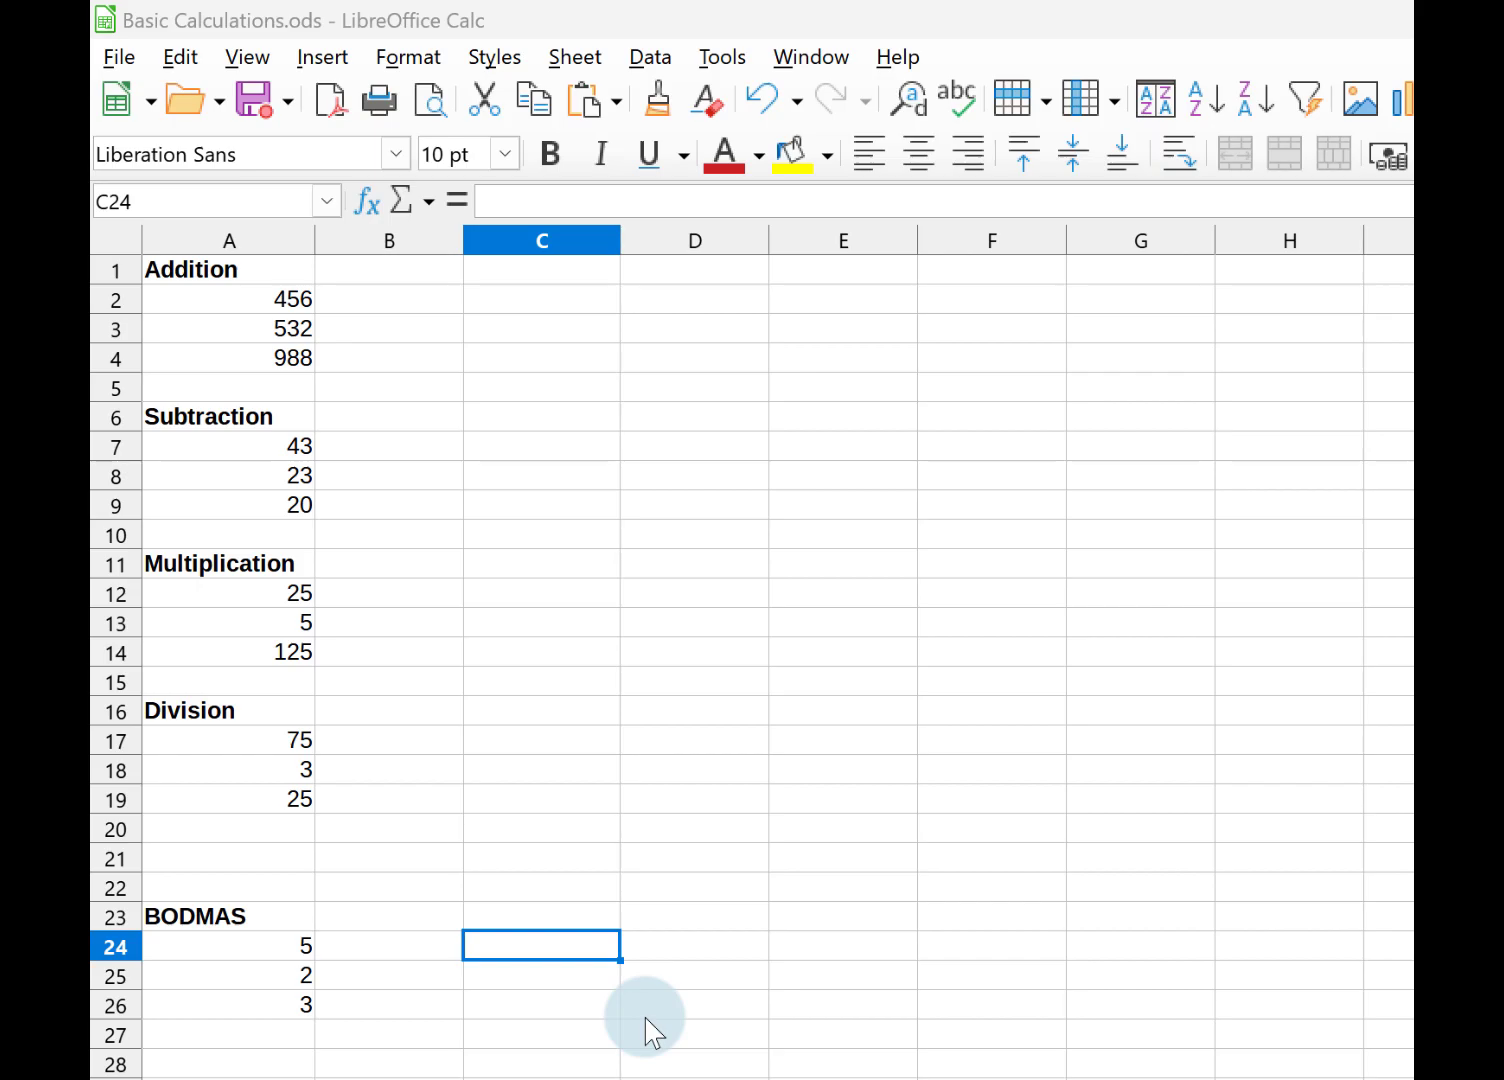
Enter =A24+A25*A26 in C24, which returns 11 since multiplication comes first.
left_click(164, 944)
left_click_drag(164, 944, 175, 1010)
left_click(545, 956)
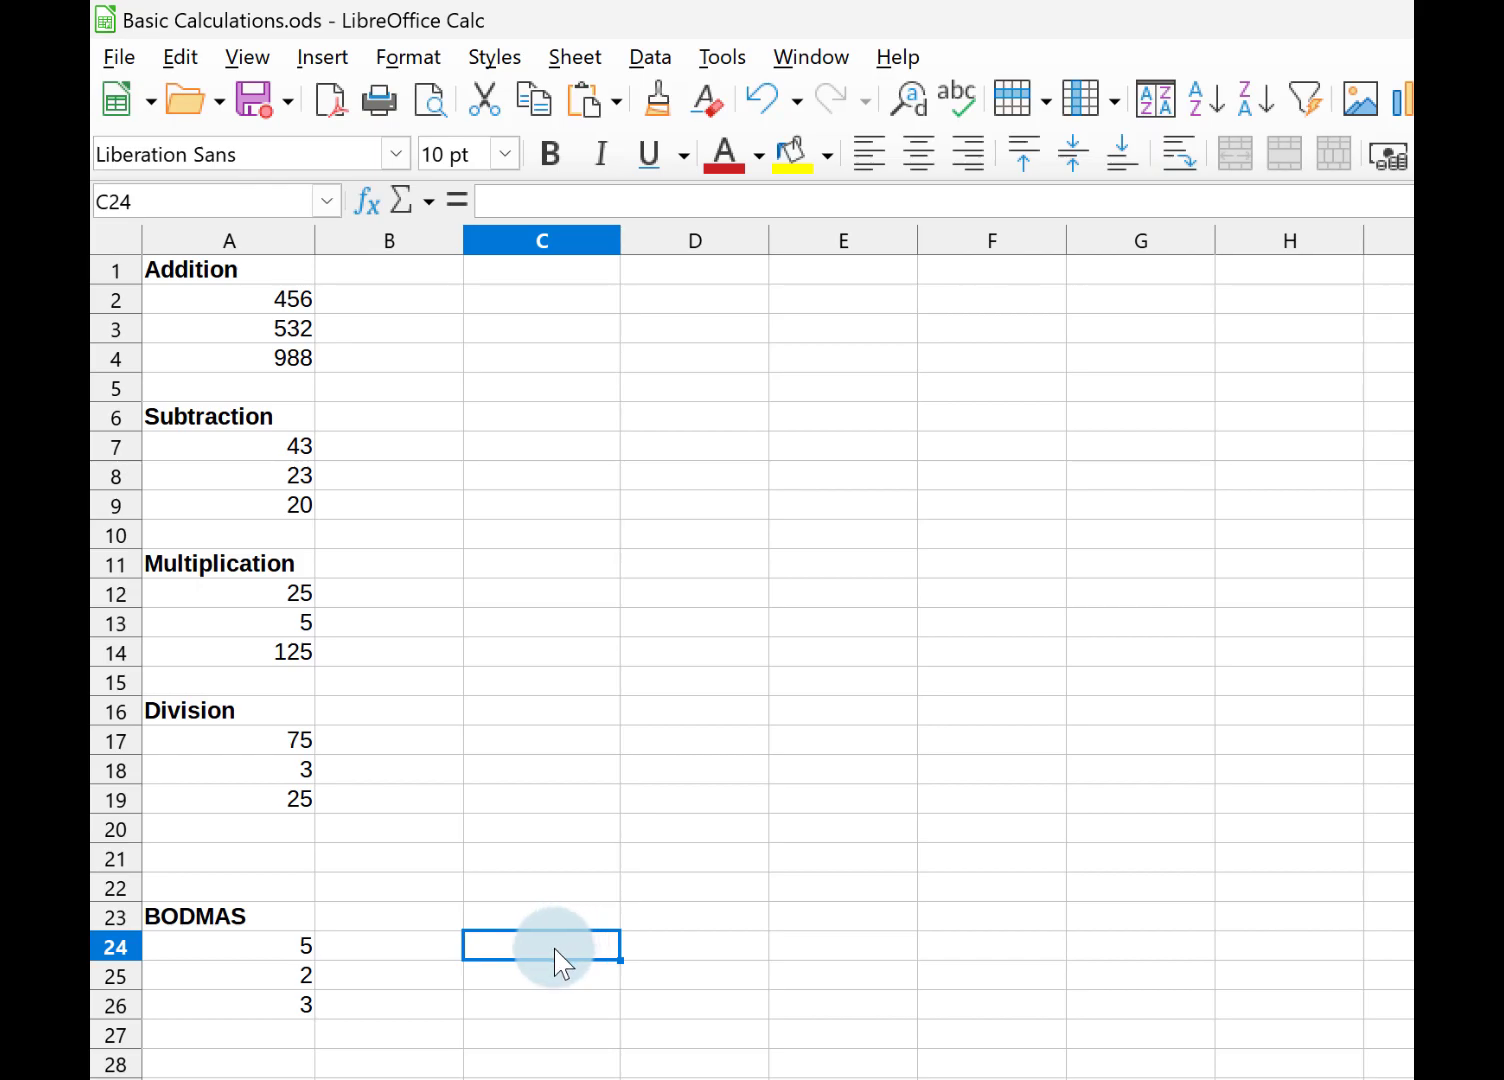
double_click(554, 948)
type("=")
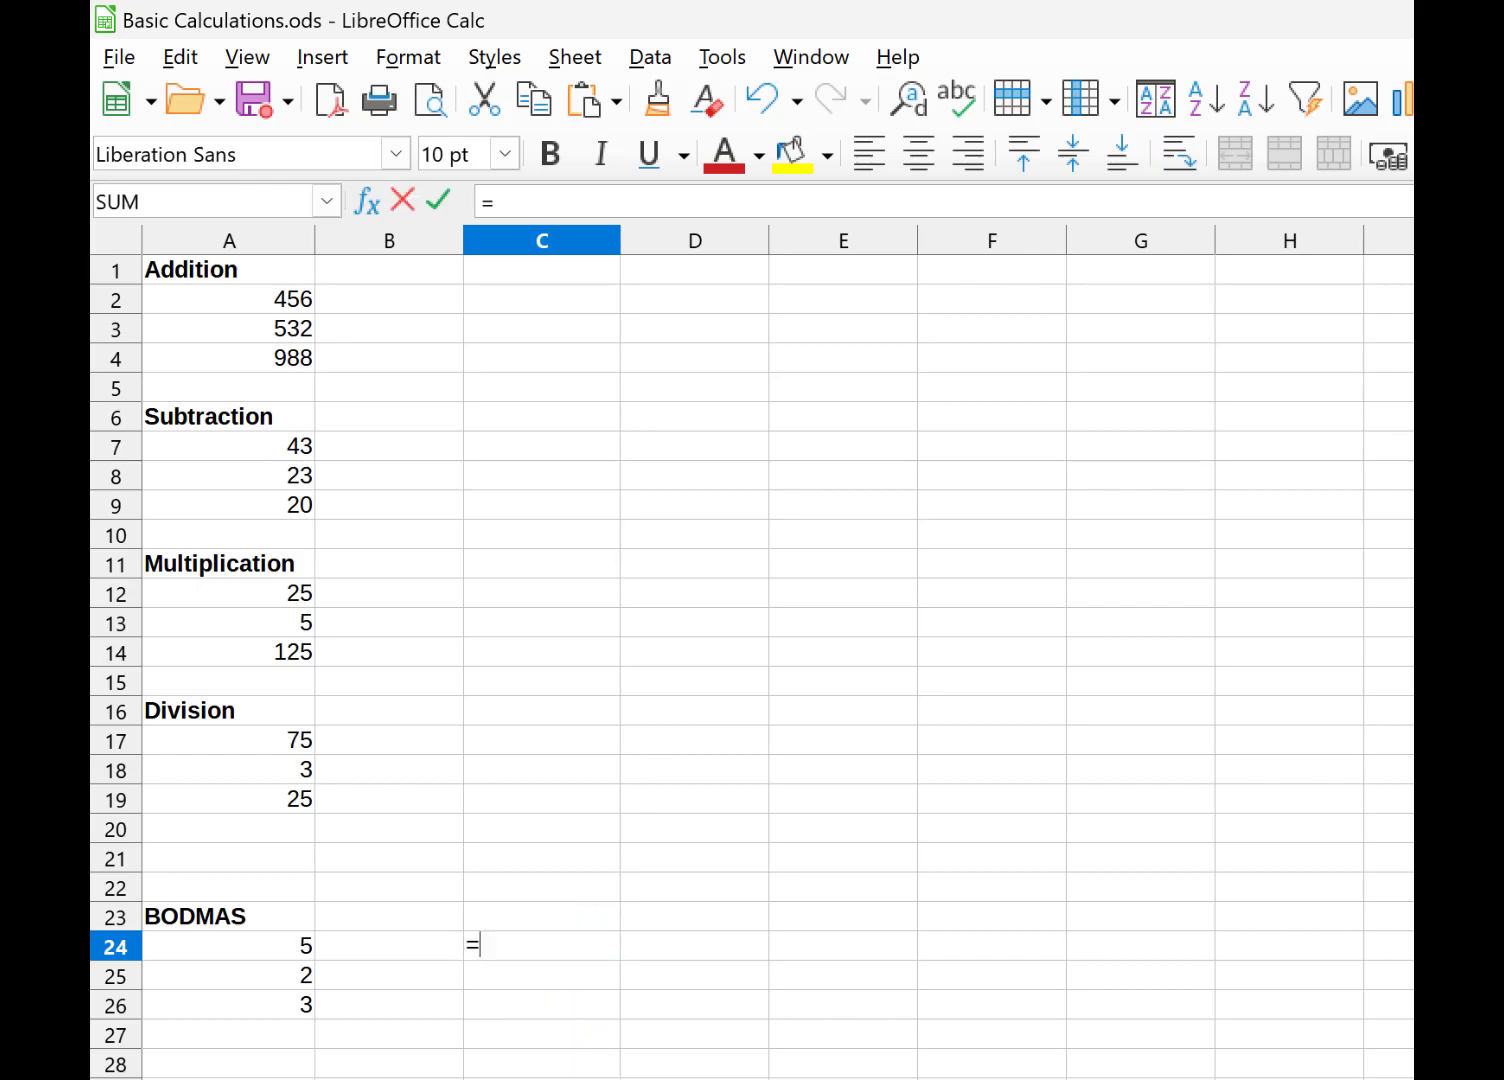
left_click(196, 943)
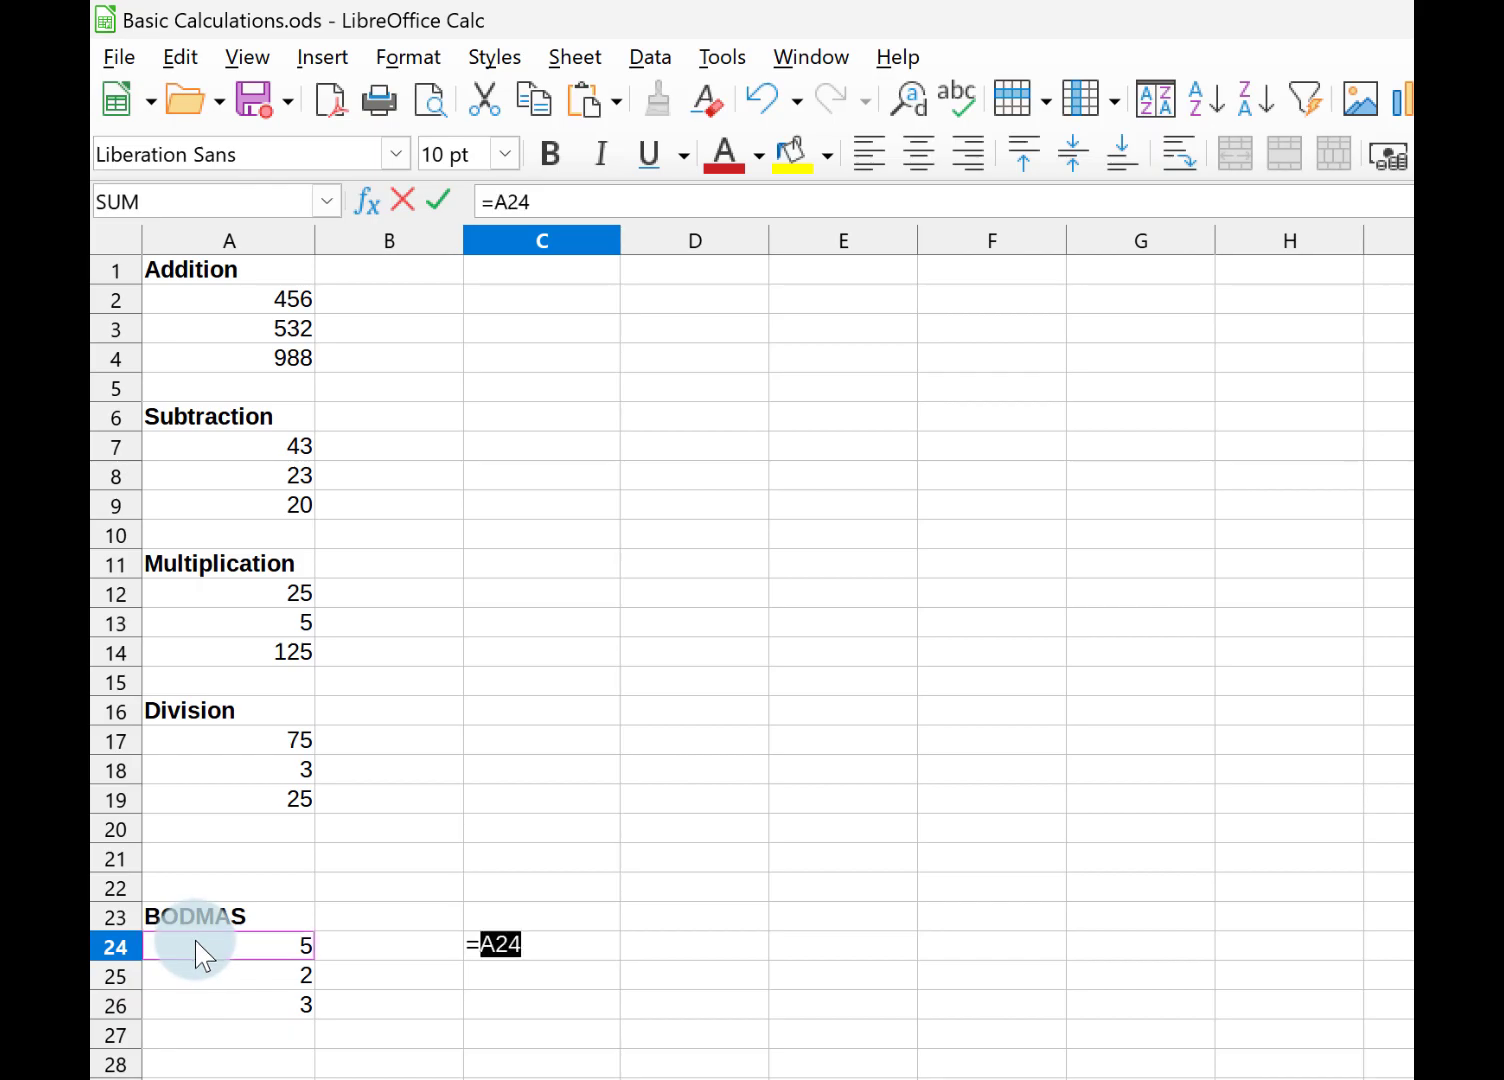
type("+")
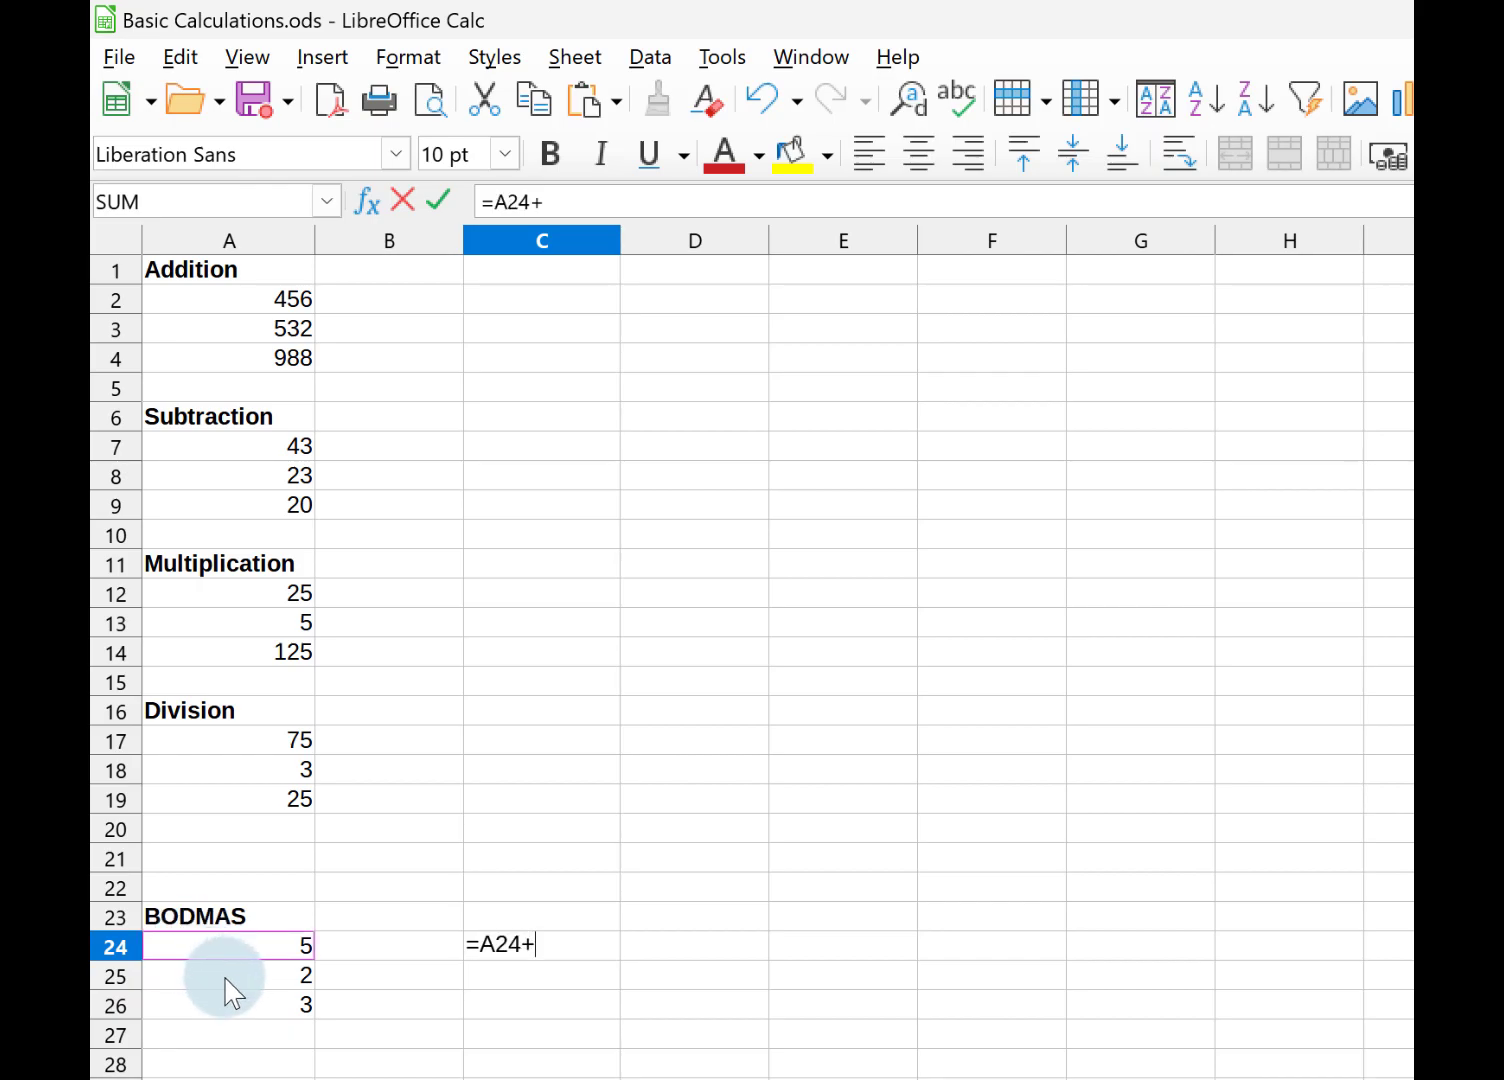
left_click(226, 978)
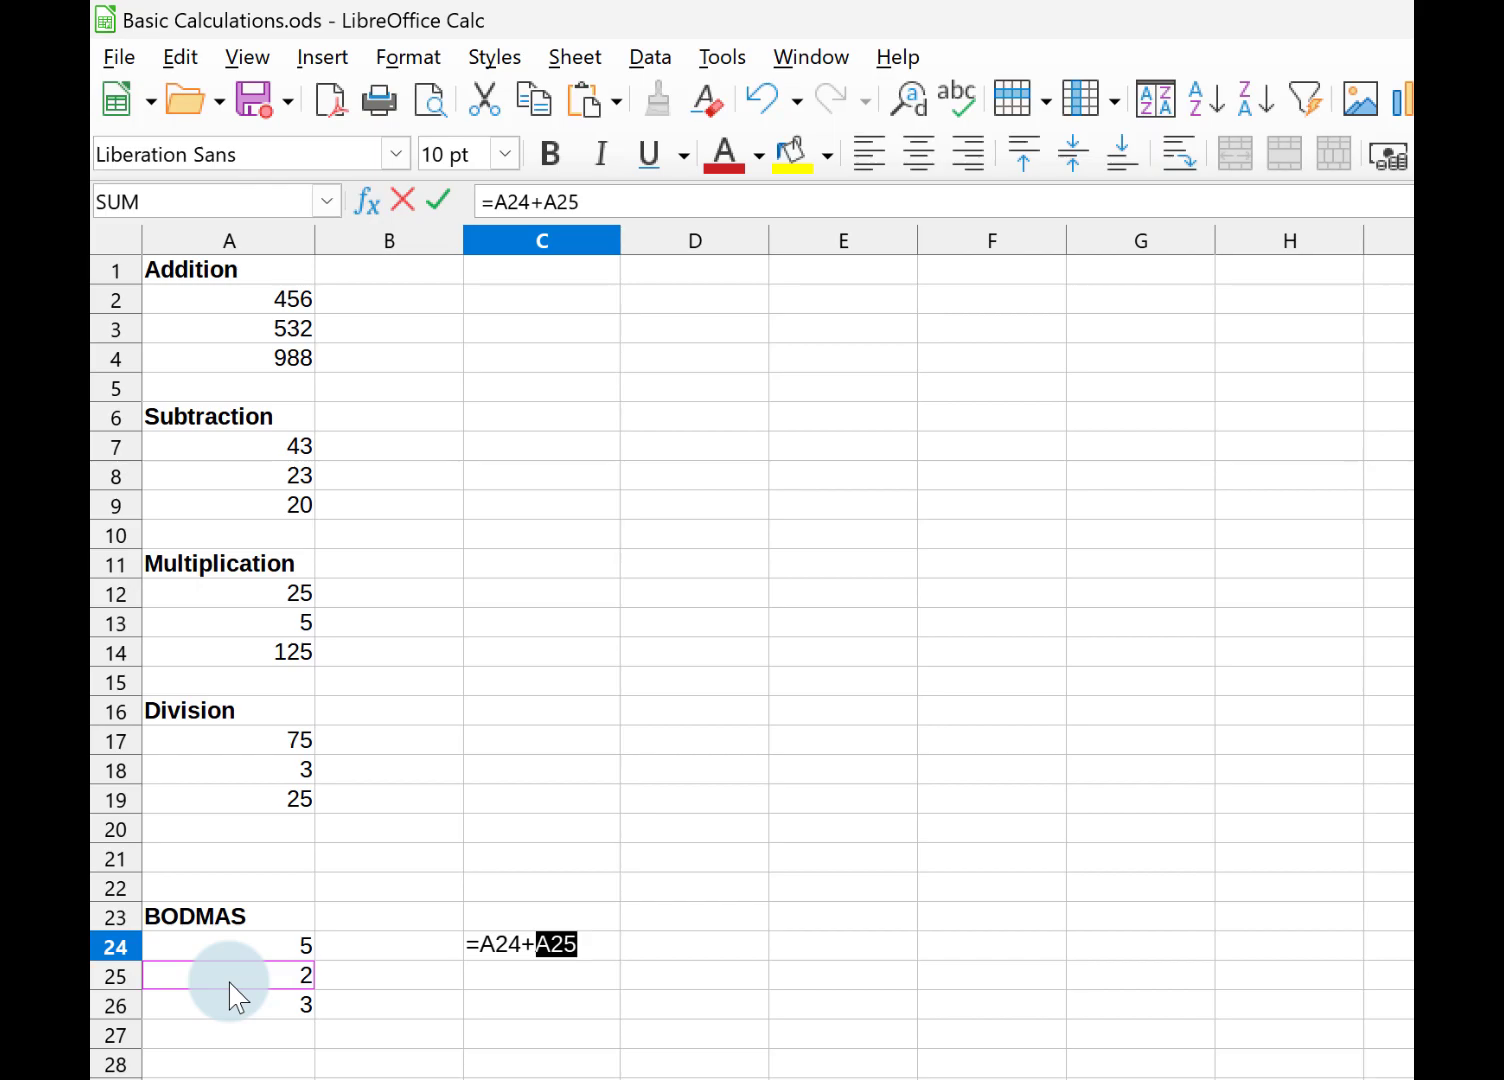
type("*")
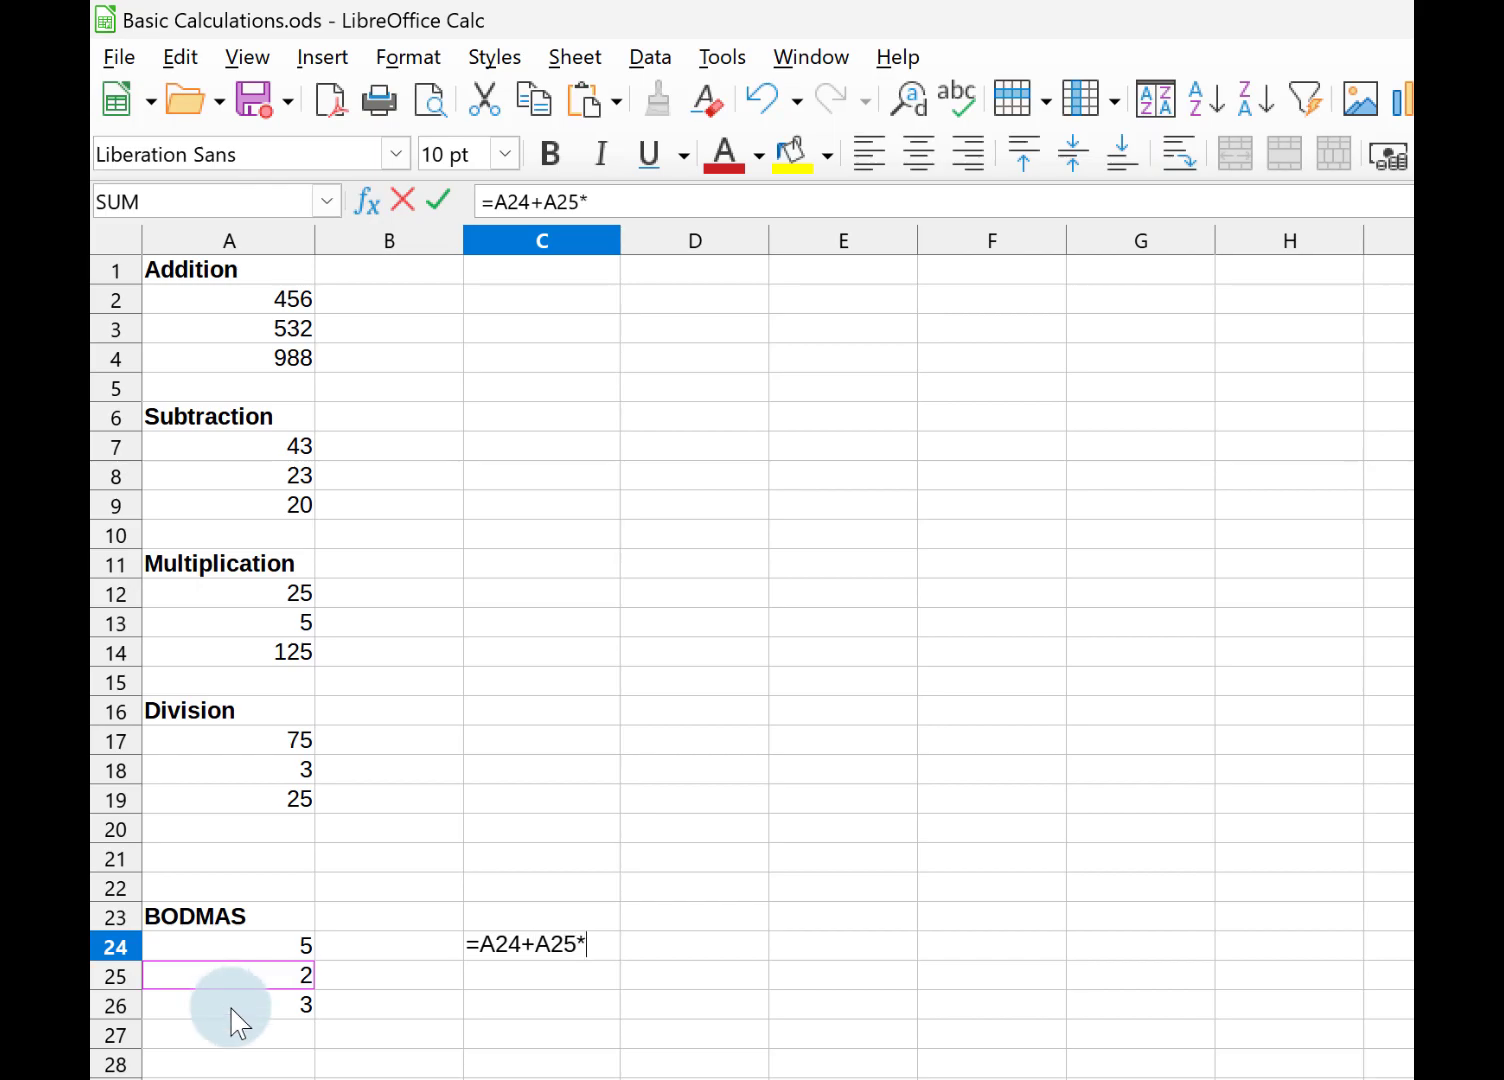
left_click(241, 1008)
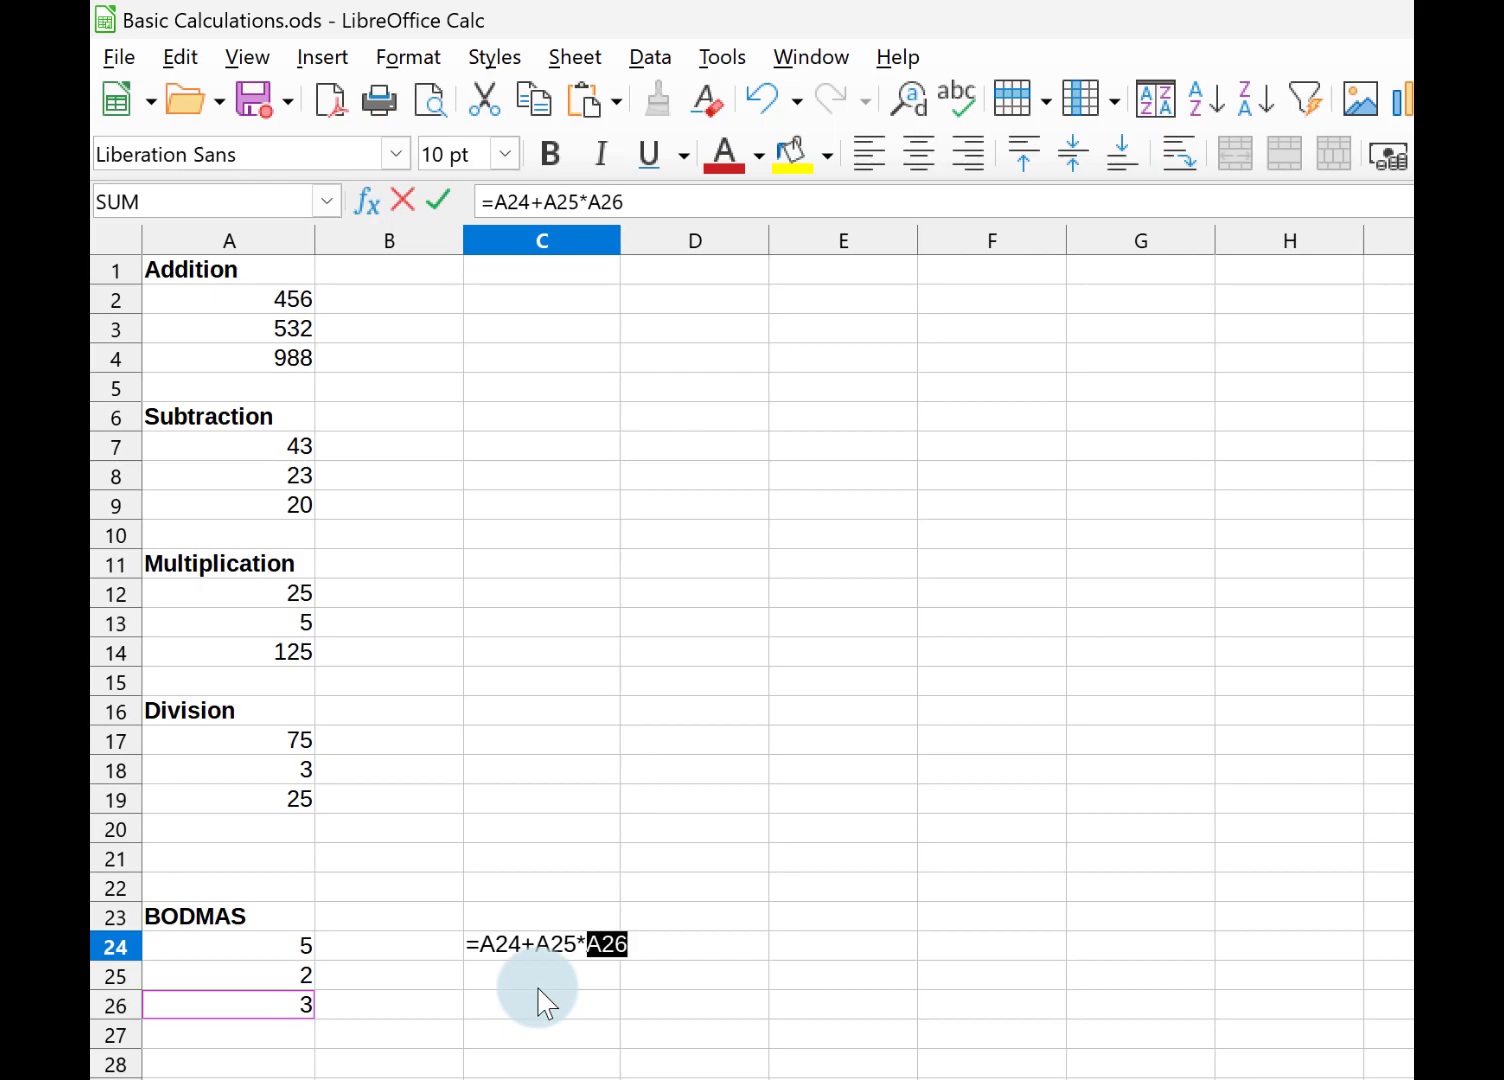
key("Return")
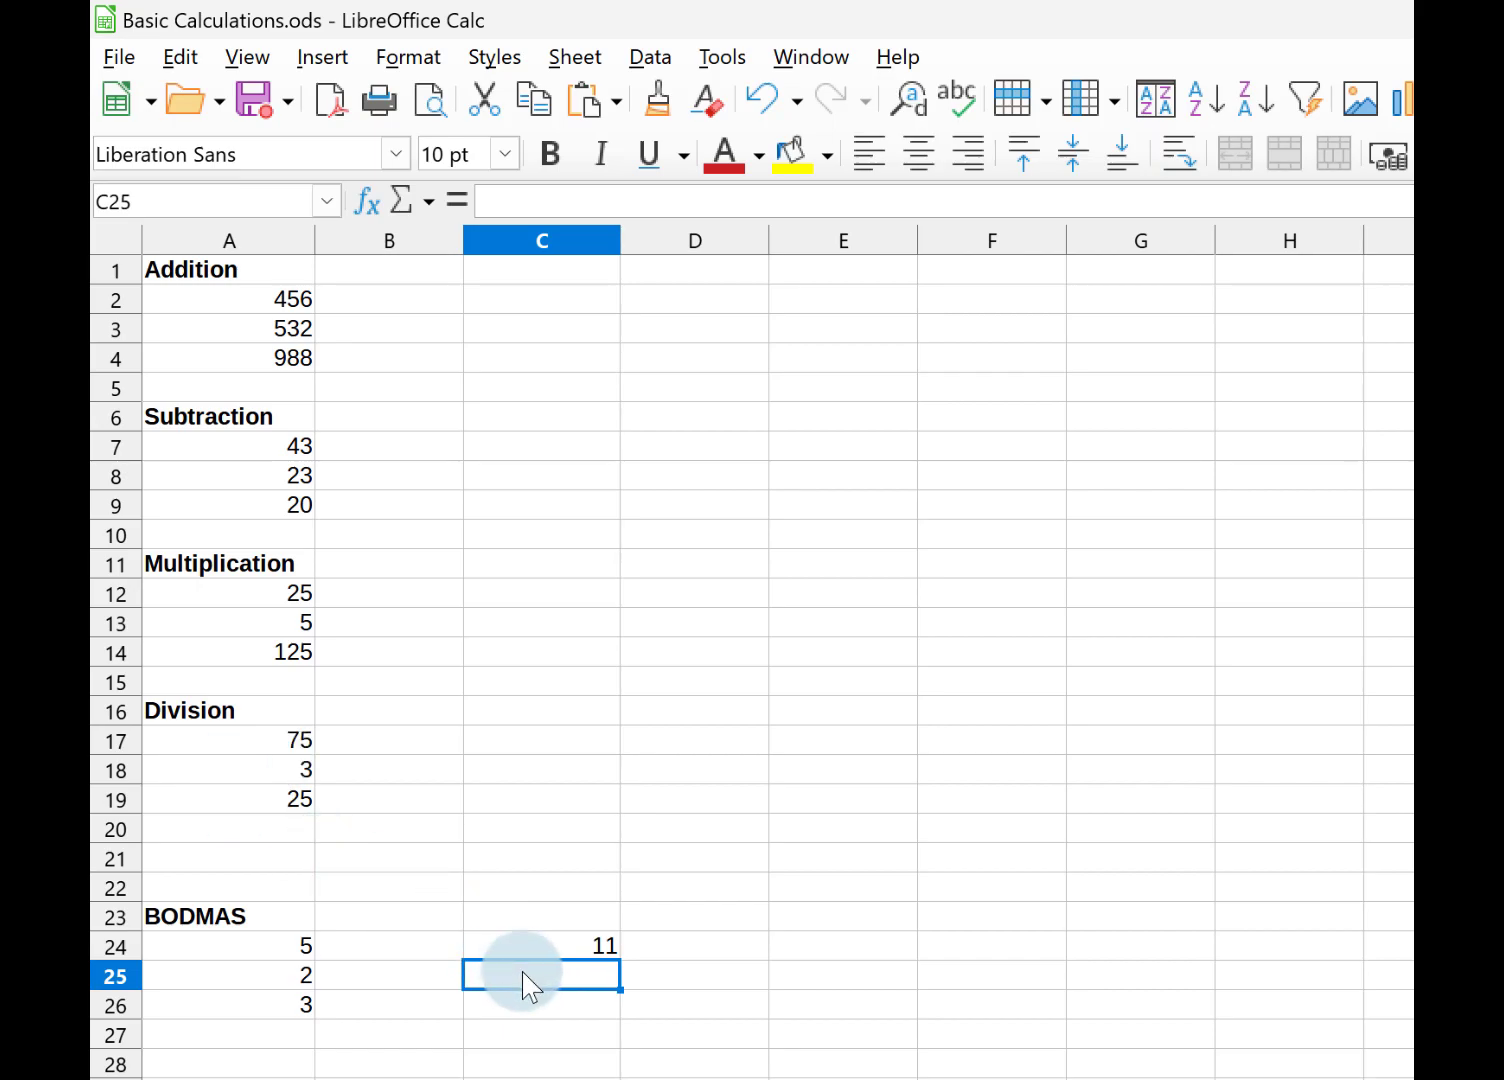
Show formulas with Ctrl+` and widen column C to fit C24's full formula.
left_click(528, 950)
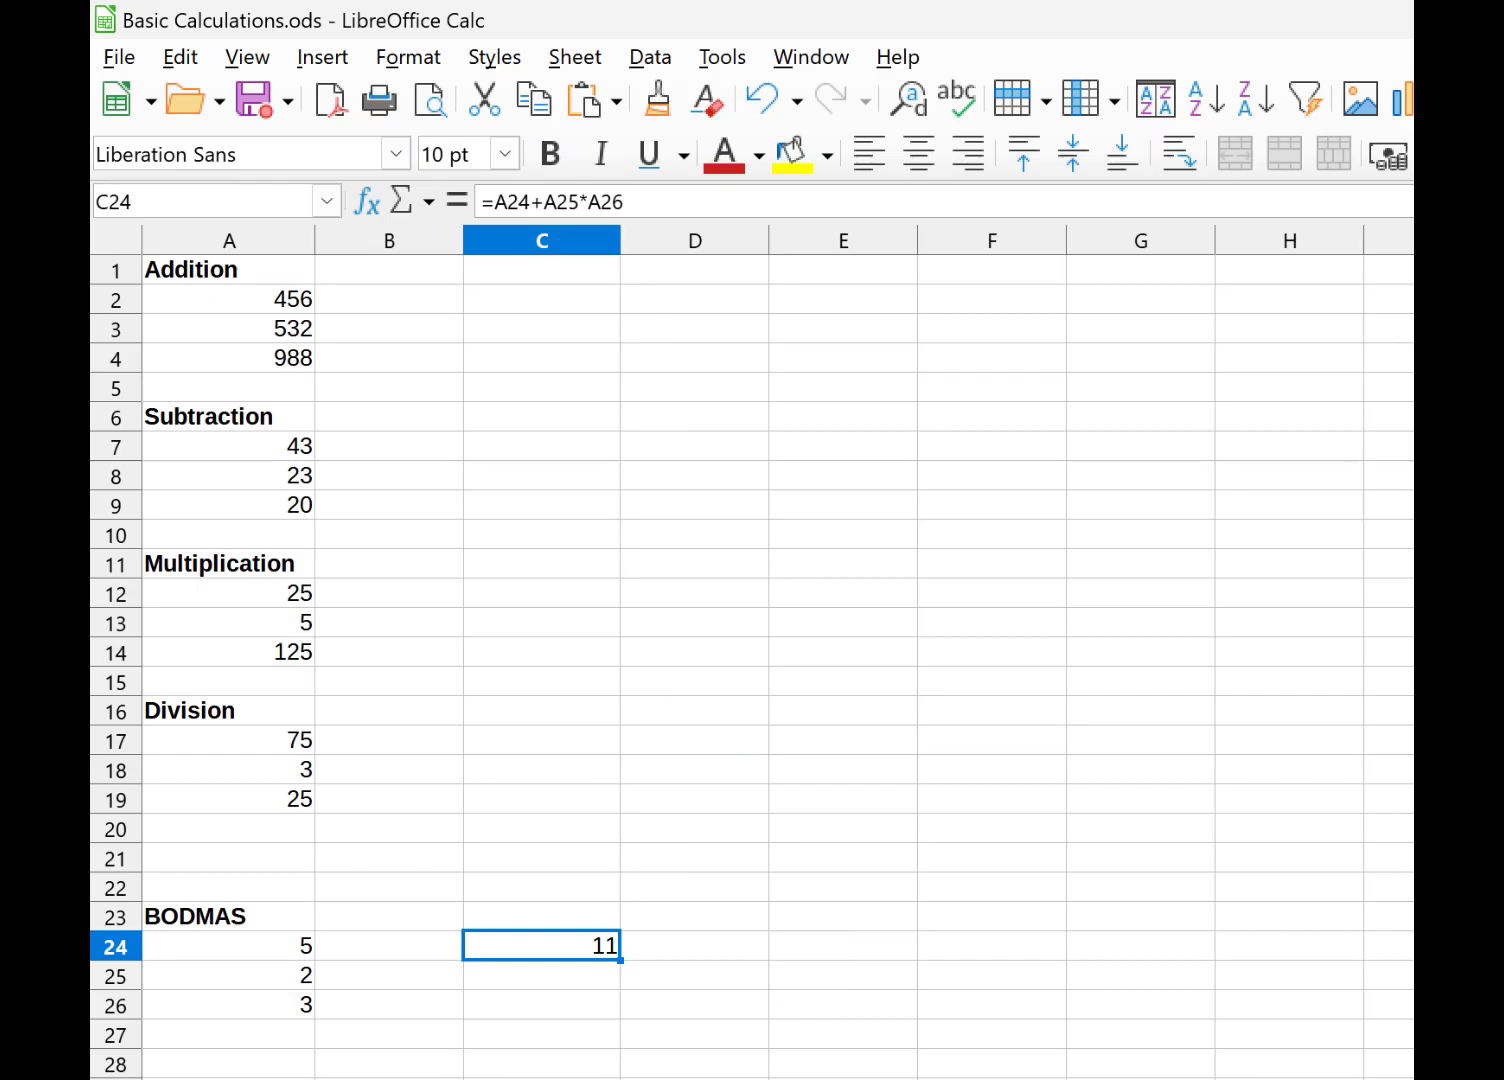
key("ctrl+grave")
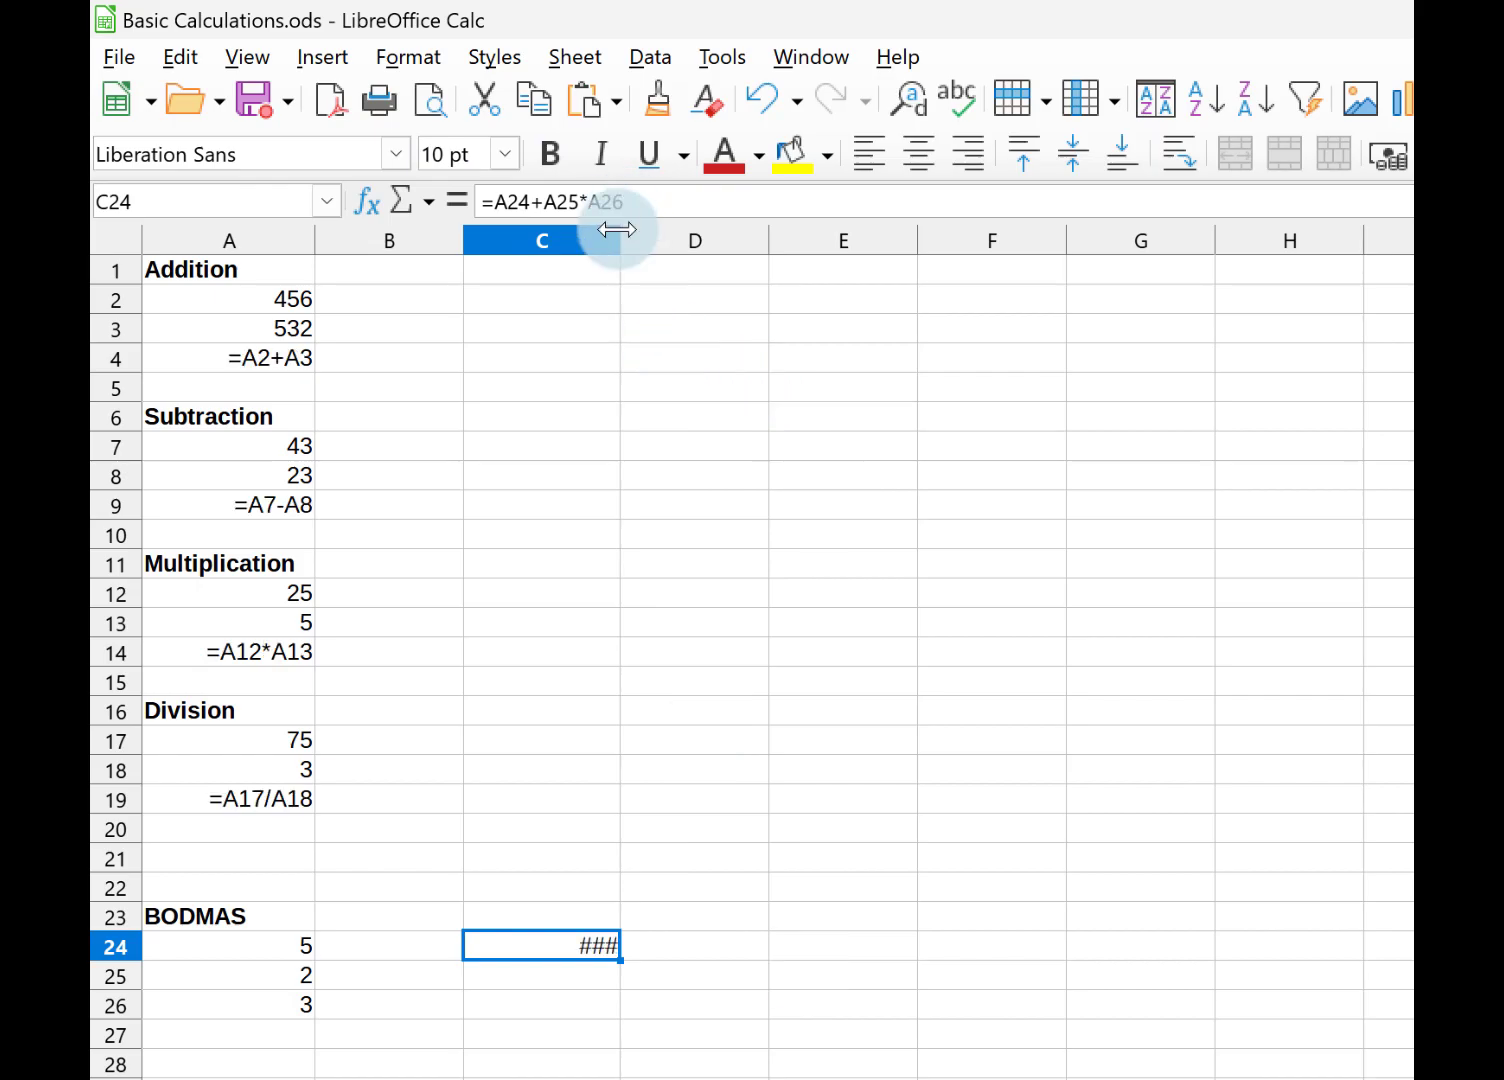
left_click_drag(620, 238, 645, 237)
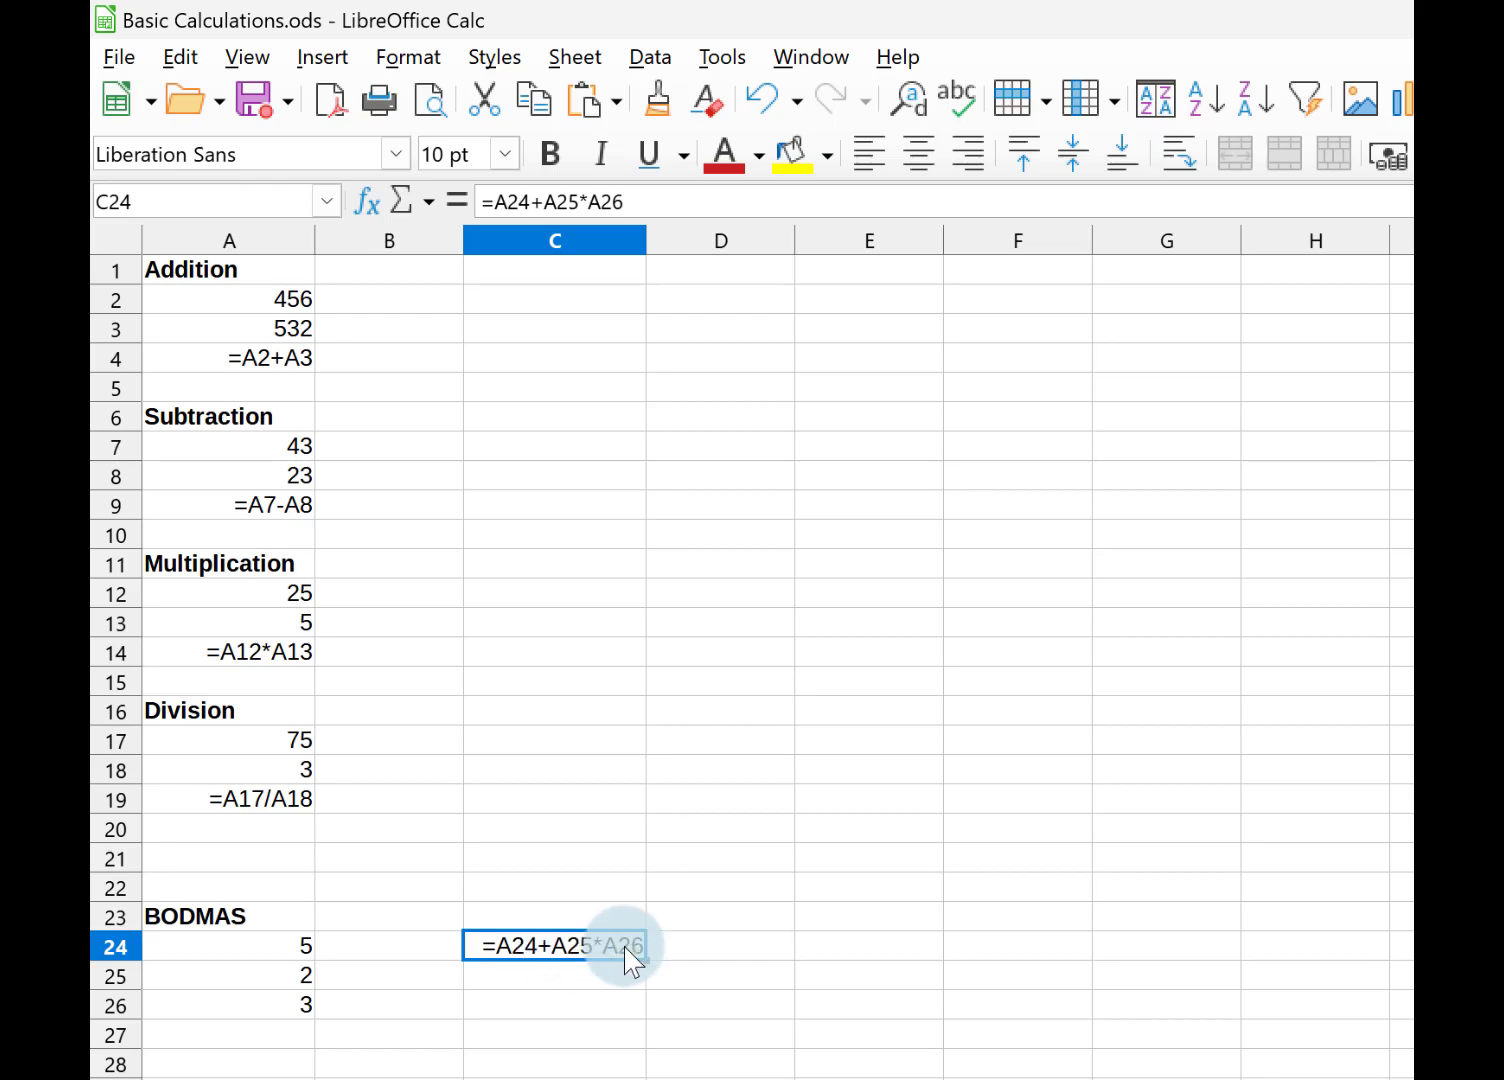
key("ctrl+grave")
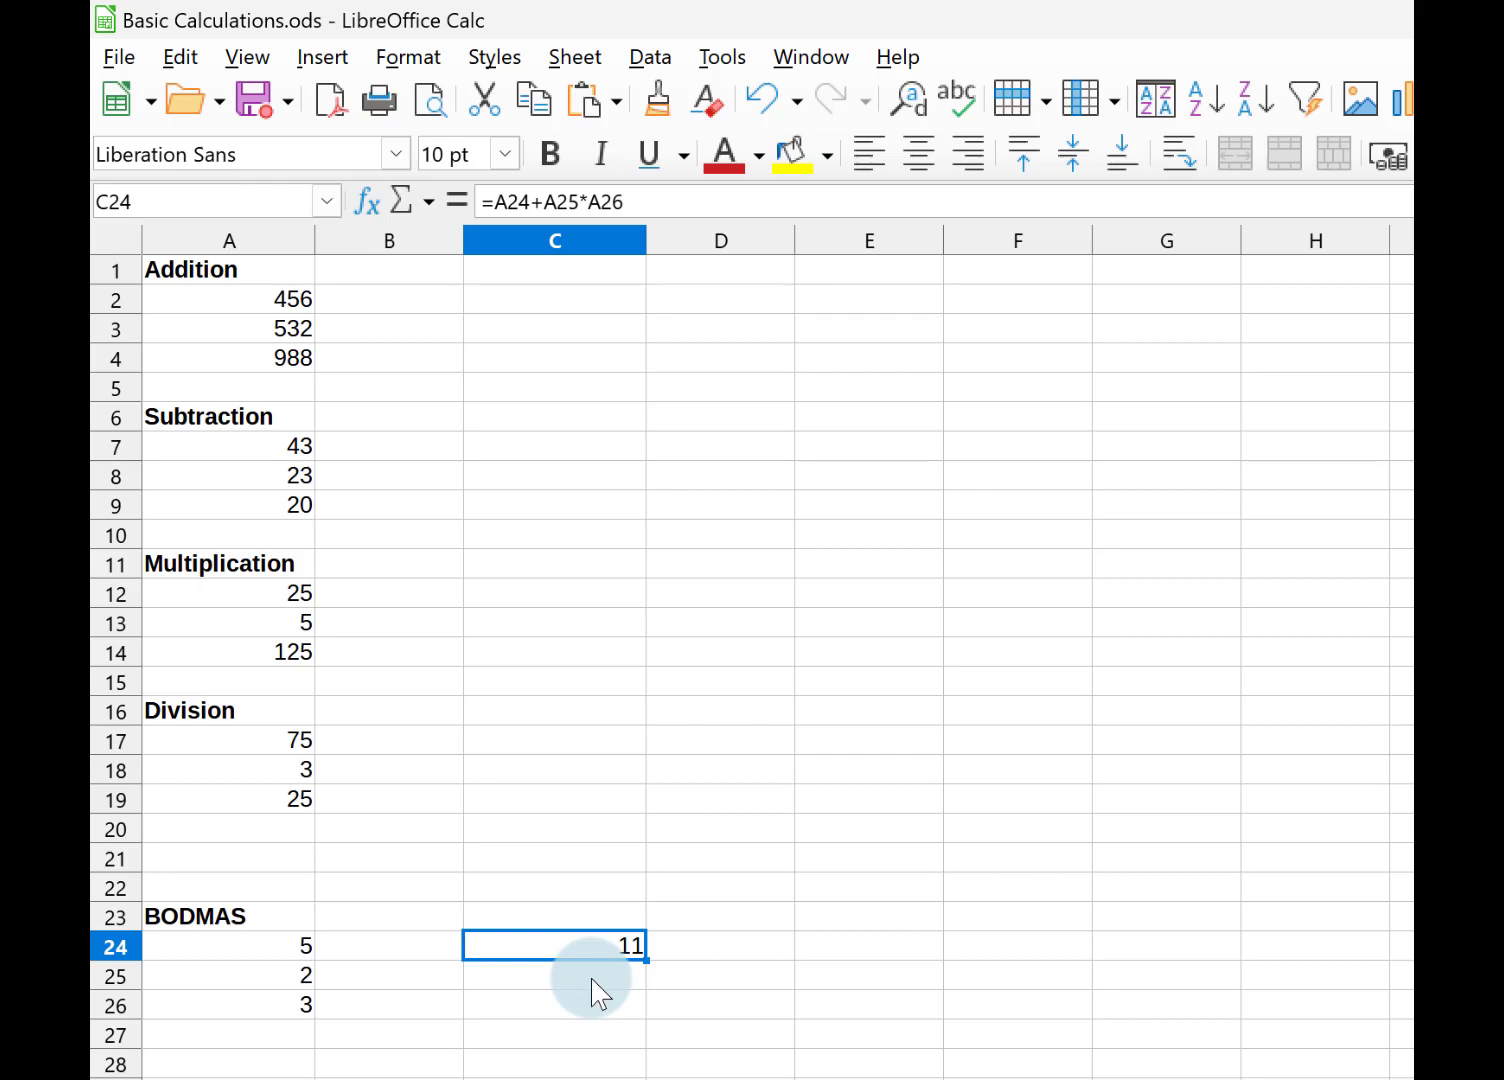
key("ctrl+grave")
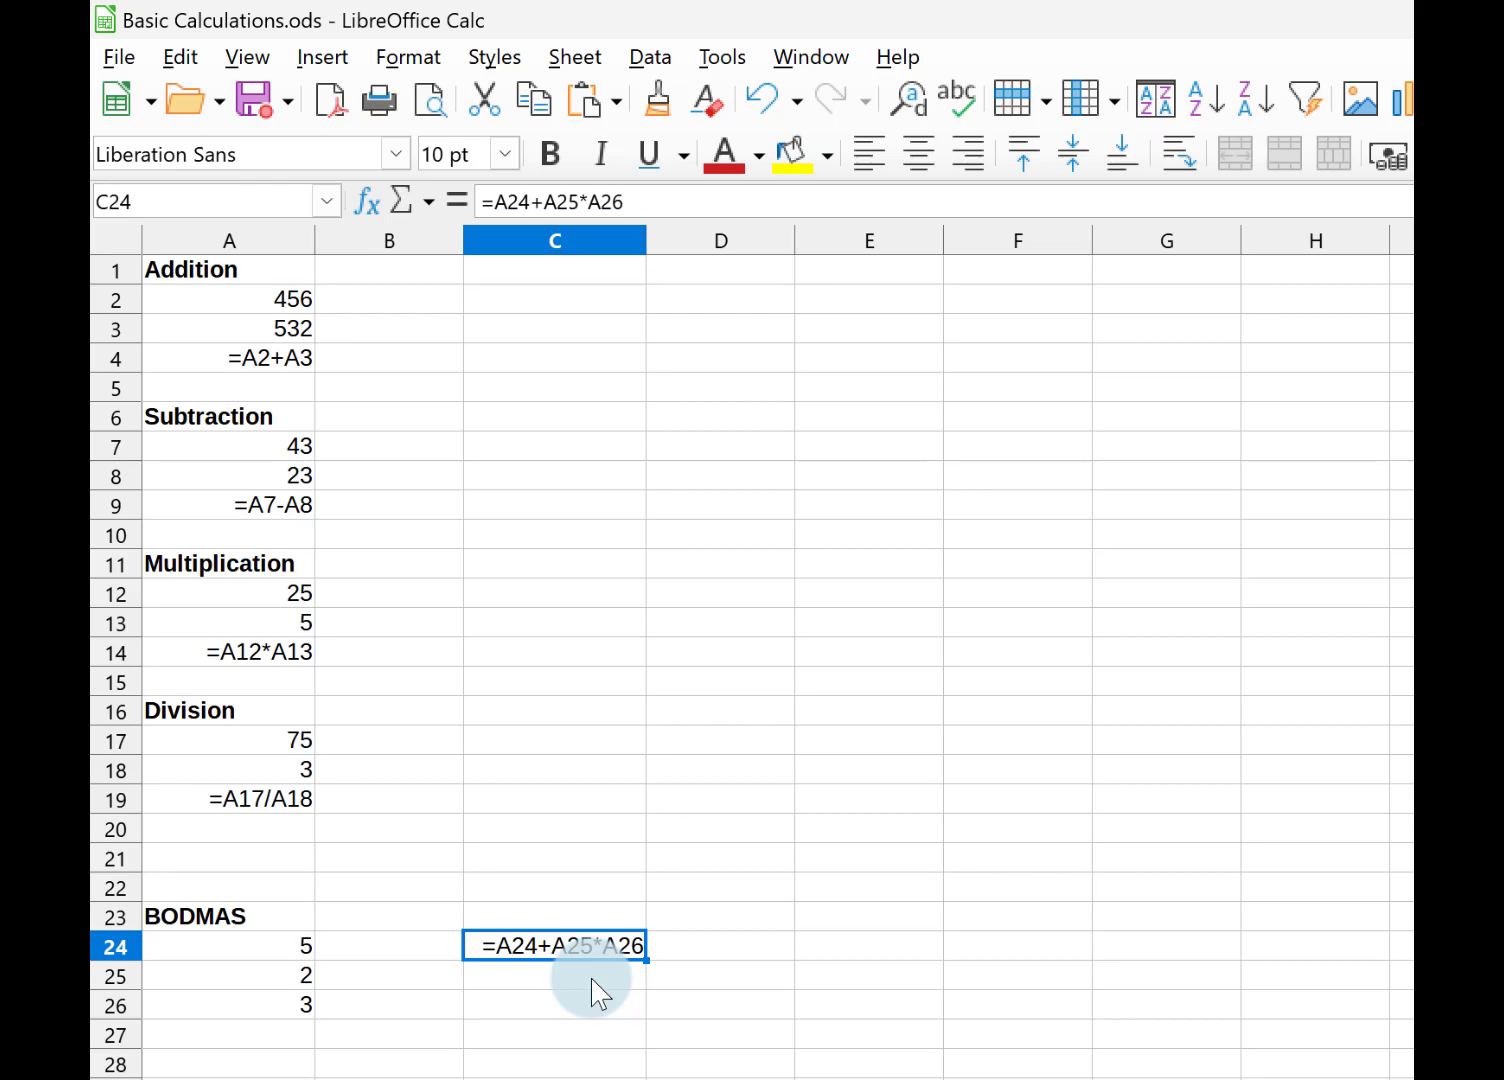
Change C24 to =(A24+A25)*A26 so it returns 21, then show results again.
left_click(569, 203)
key("Right")
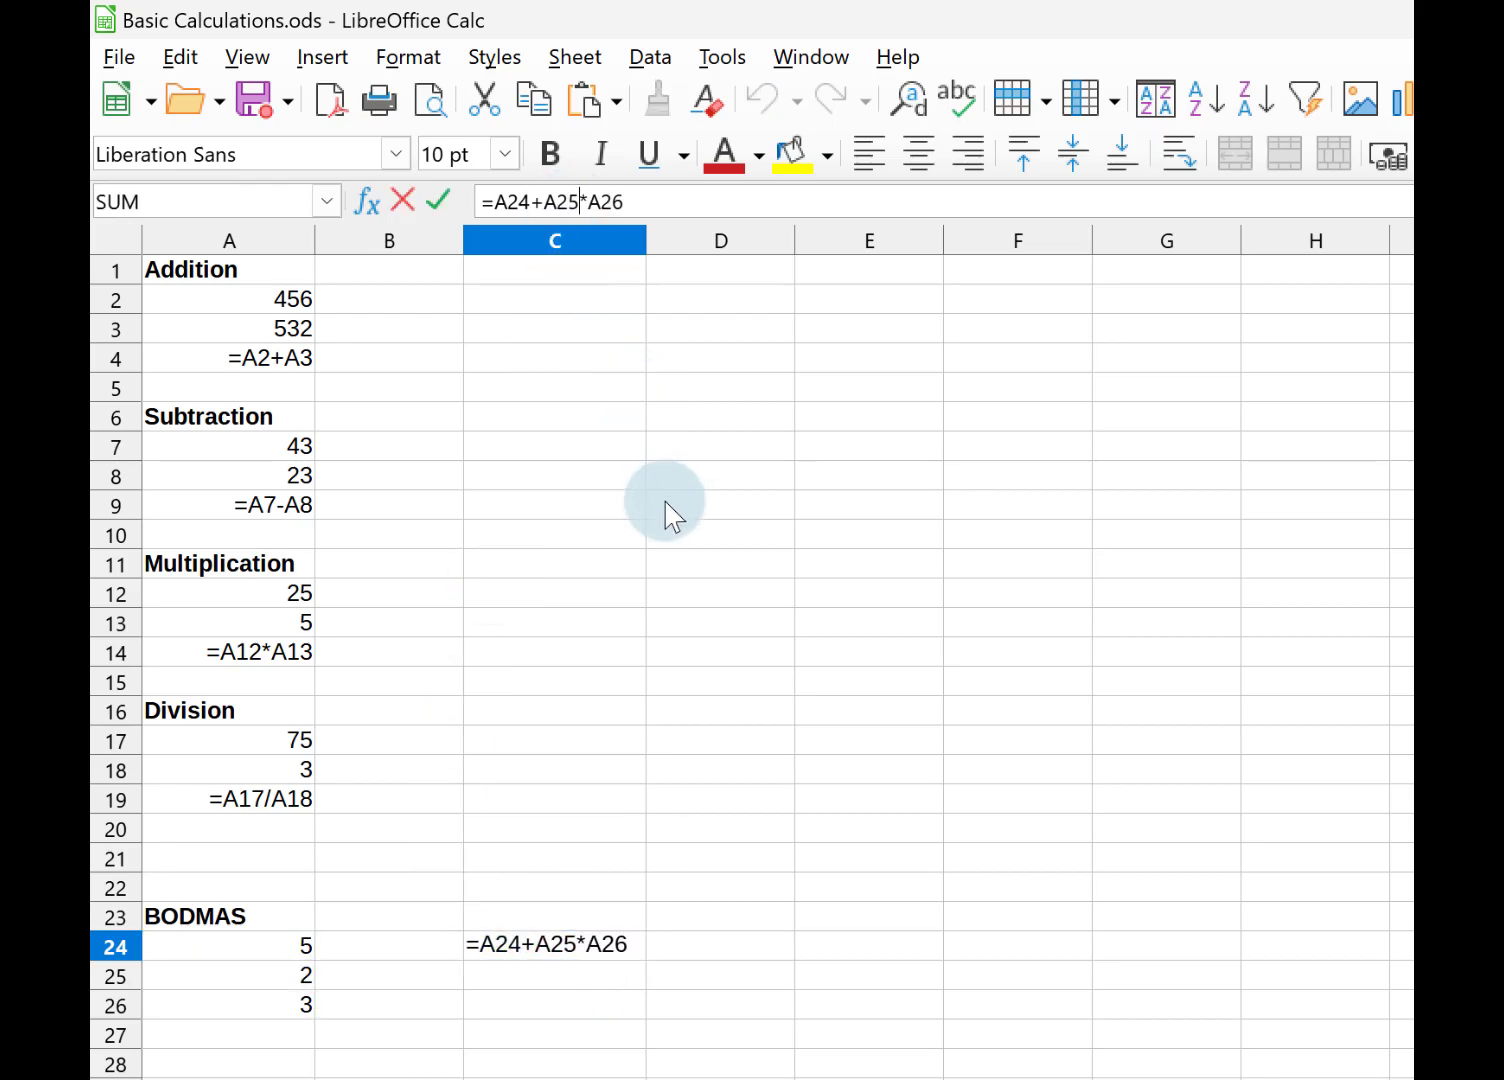
type(")")
key("Left")
key("Left")
key("Left")
key("Left")
key("Left")
key("Left")
key("Left")
key("Left")
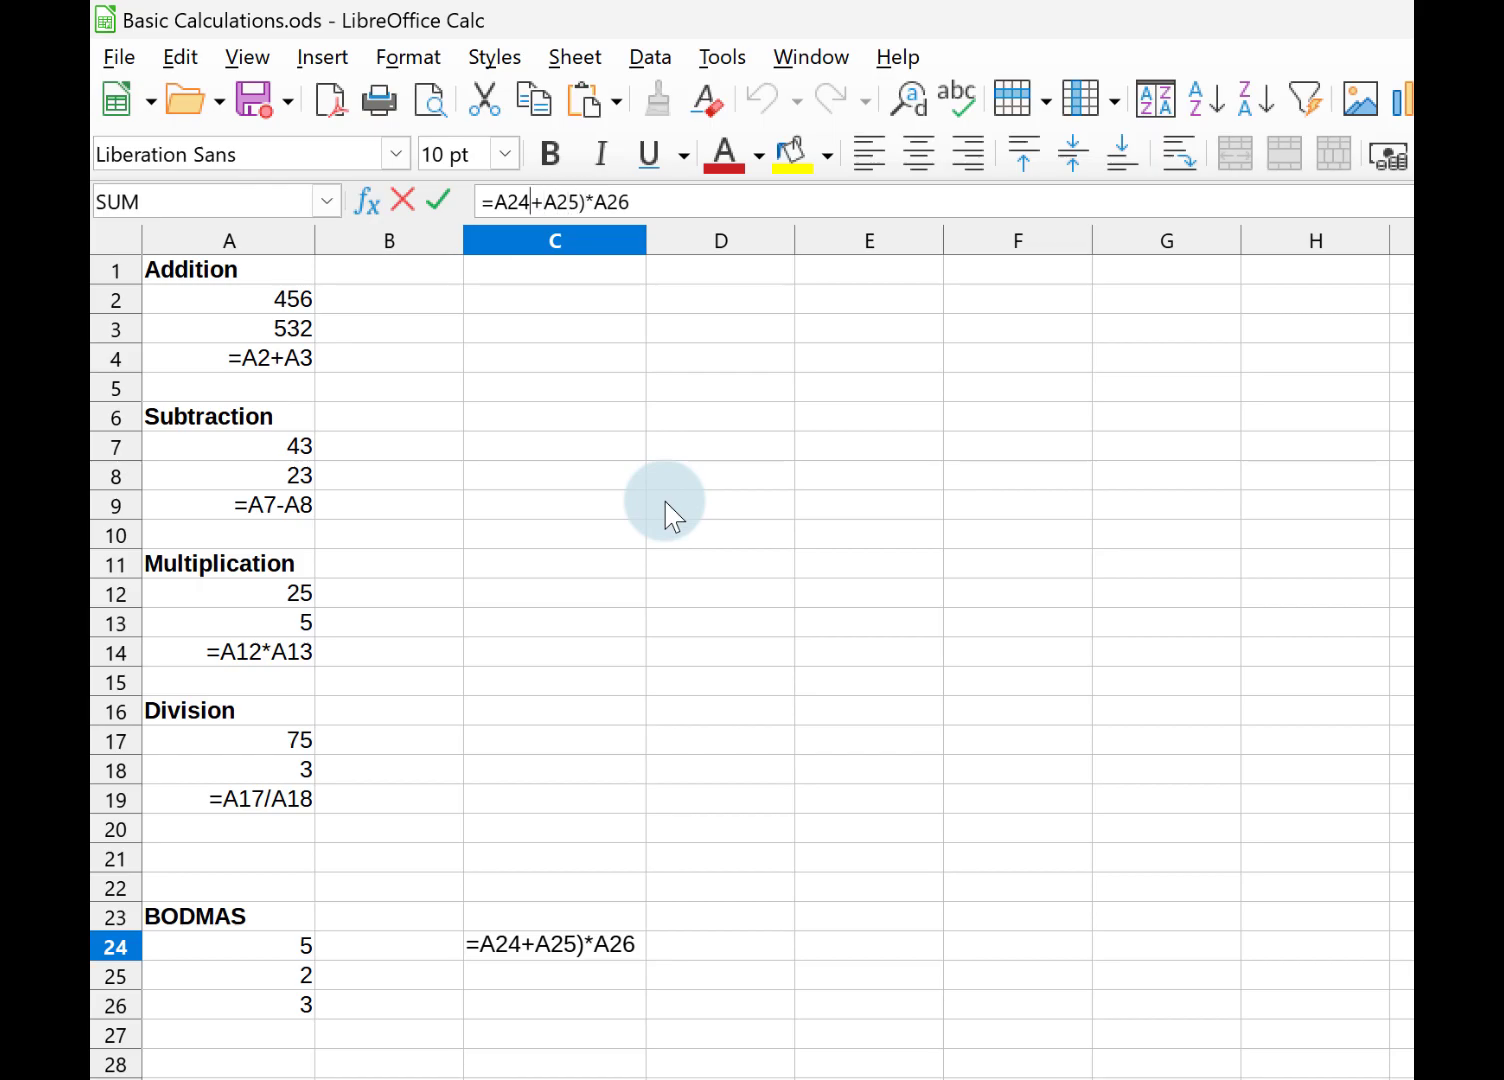
type("(")
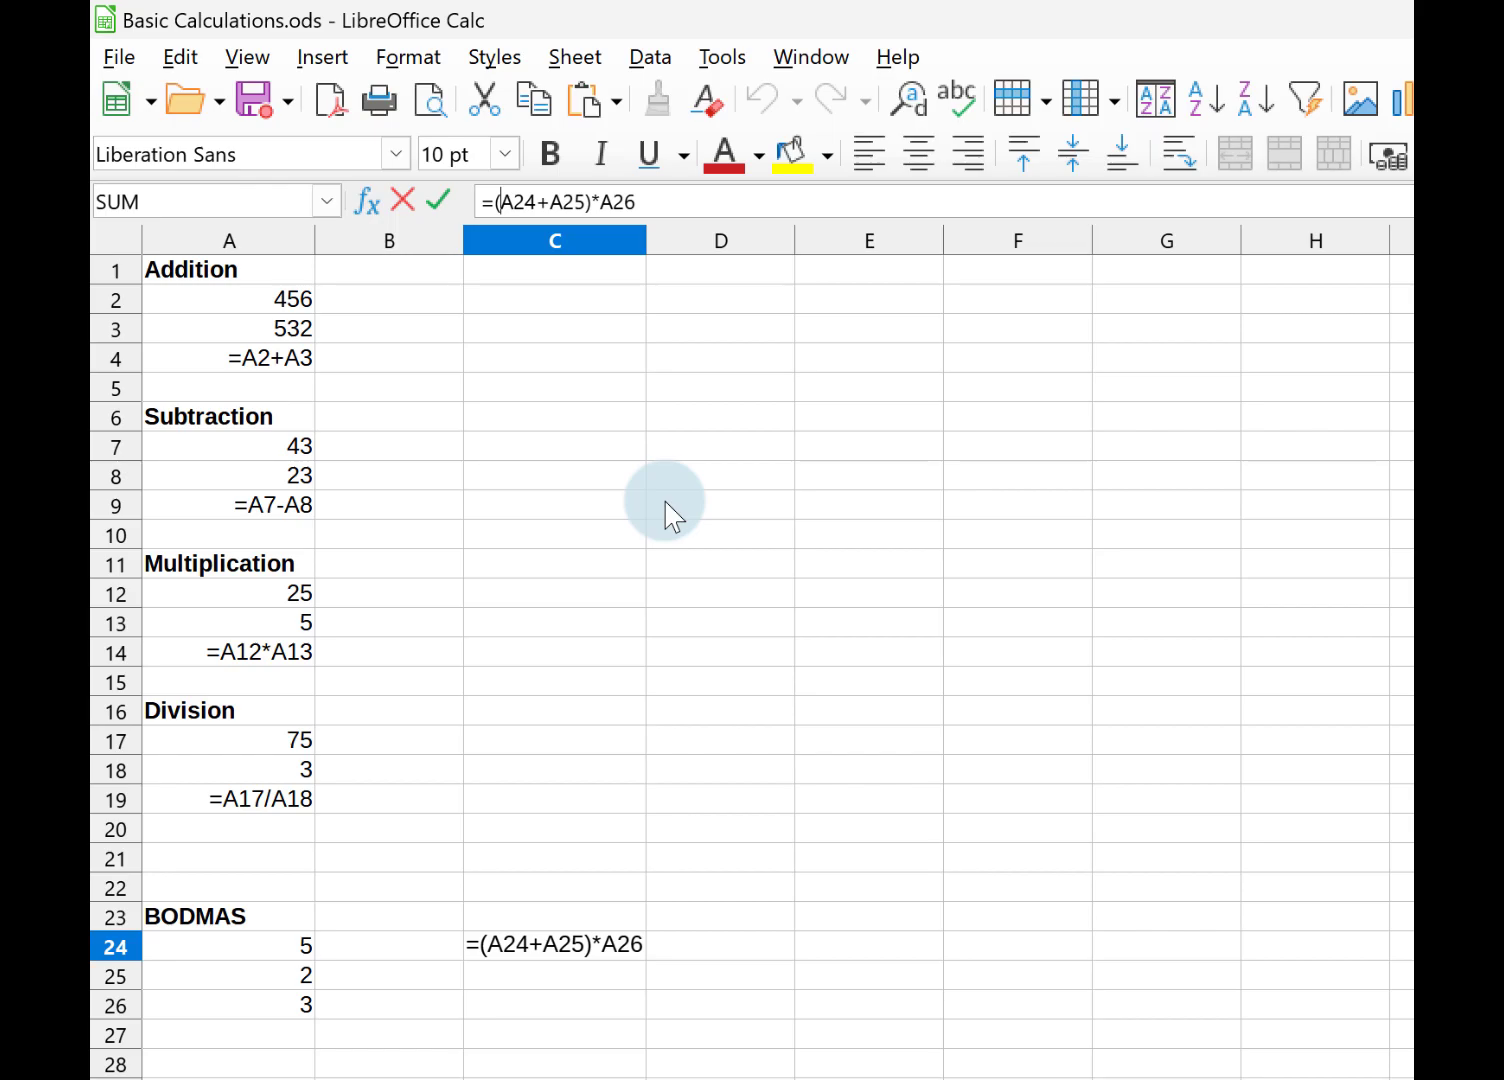
key("Return")
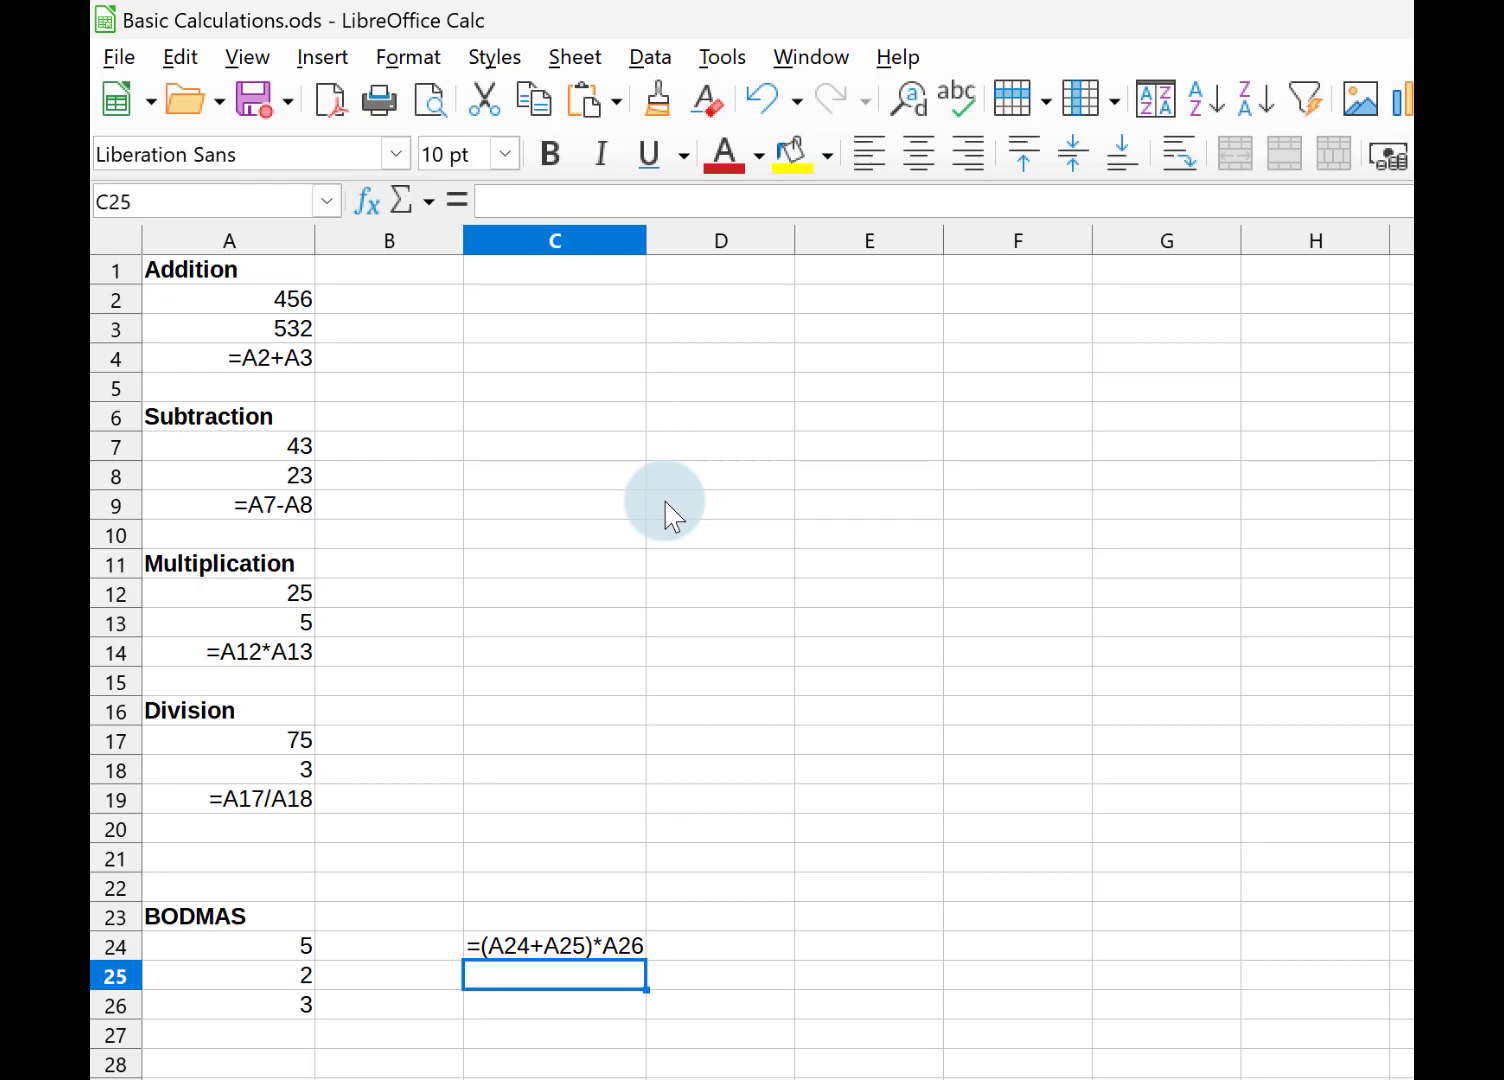
key("ctrl+grave")
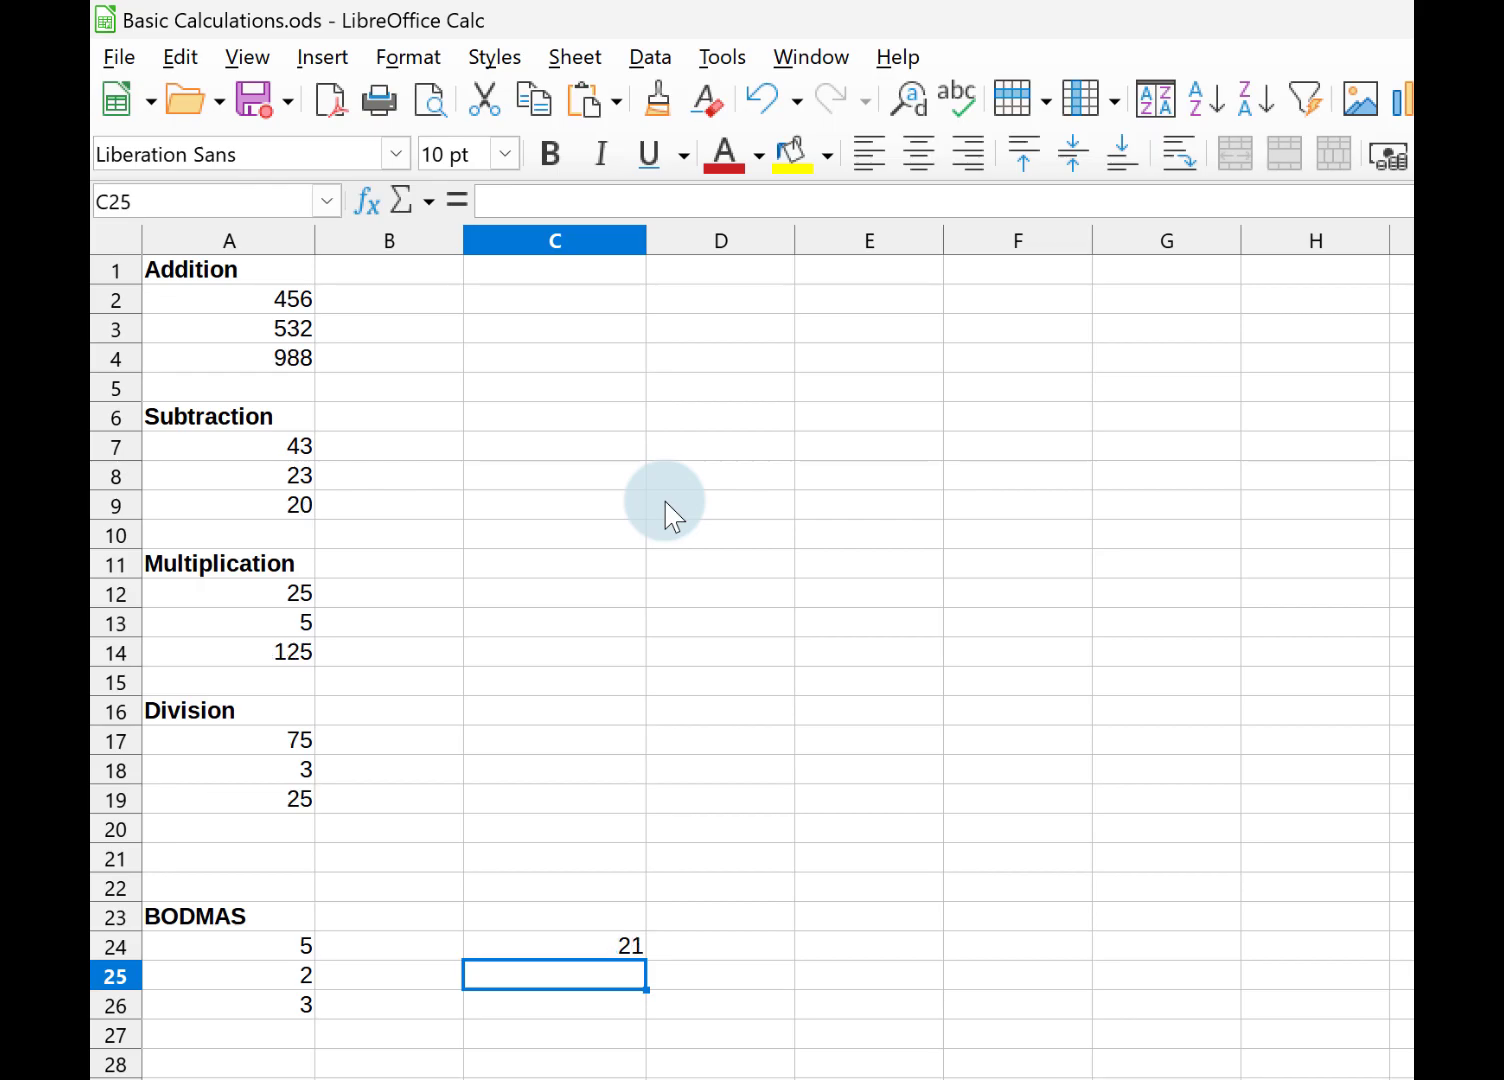
key("Up")
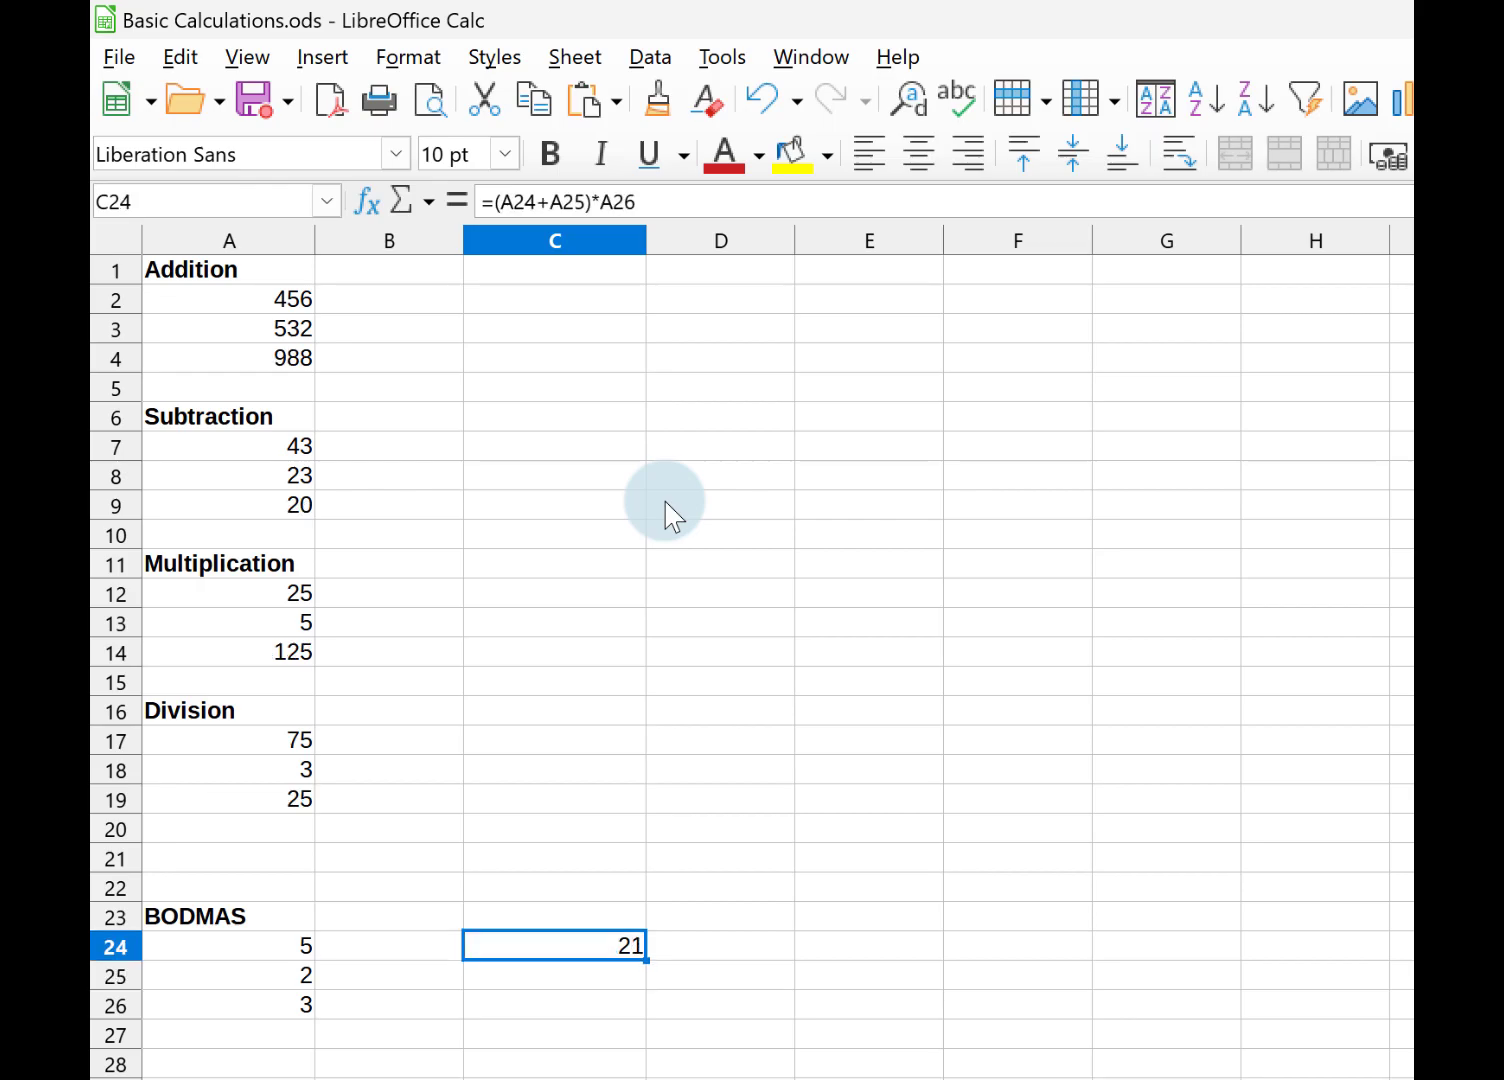